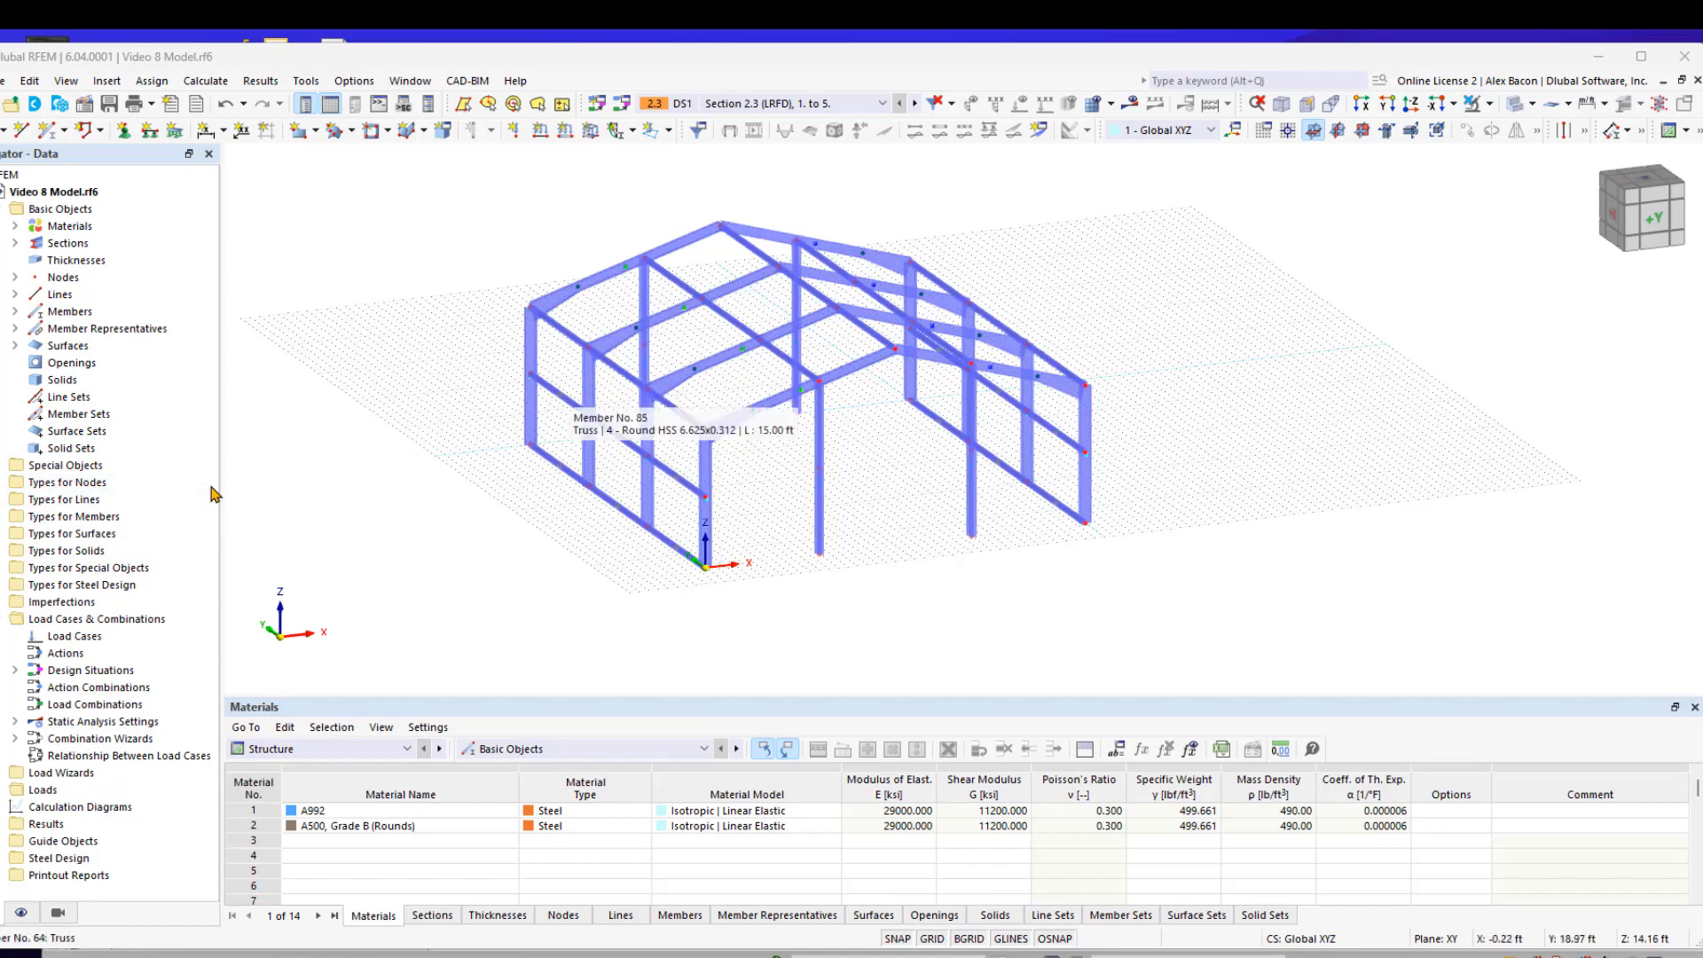
Step: Edit the Standard object snap so that Intersections and Perpendicular snapping are both enabled
left_click(1630, 57)
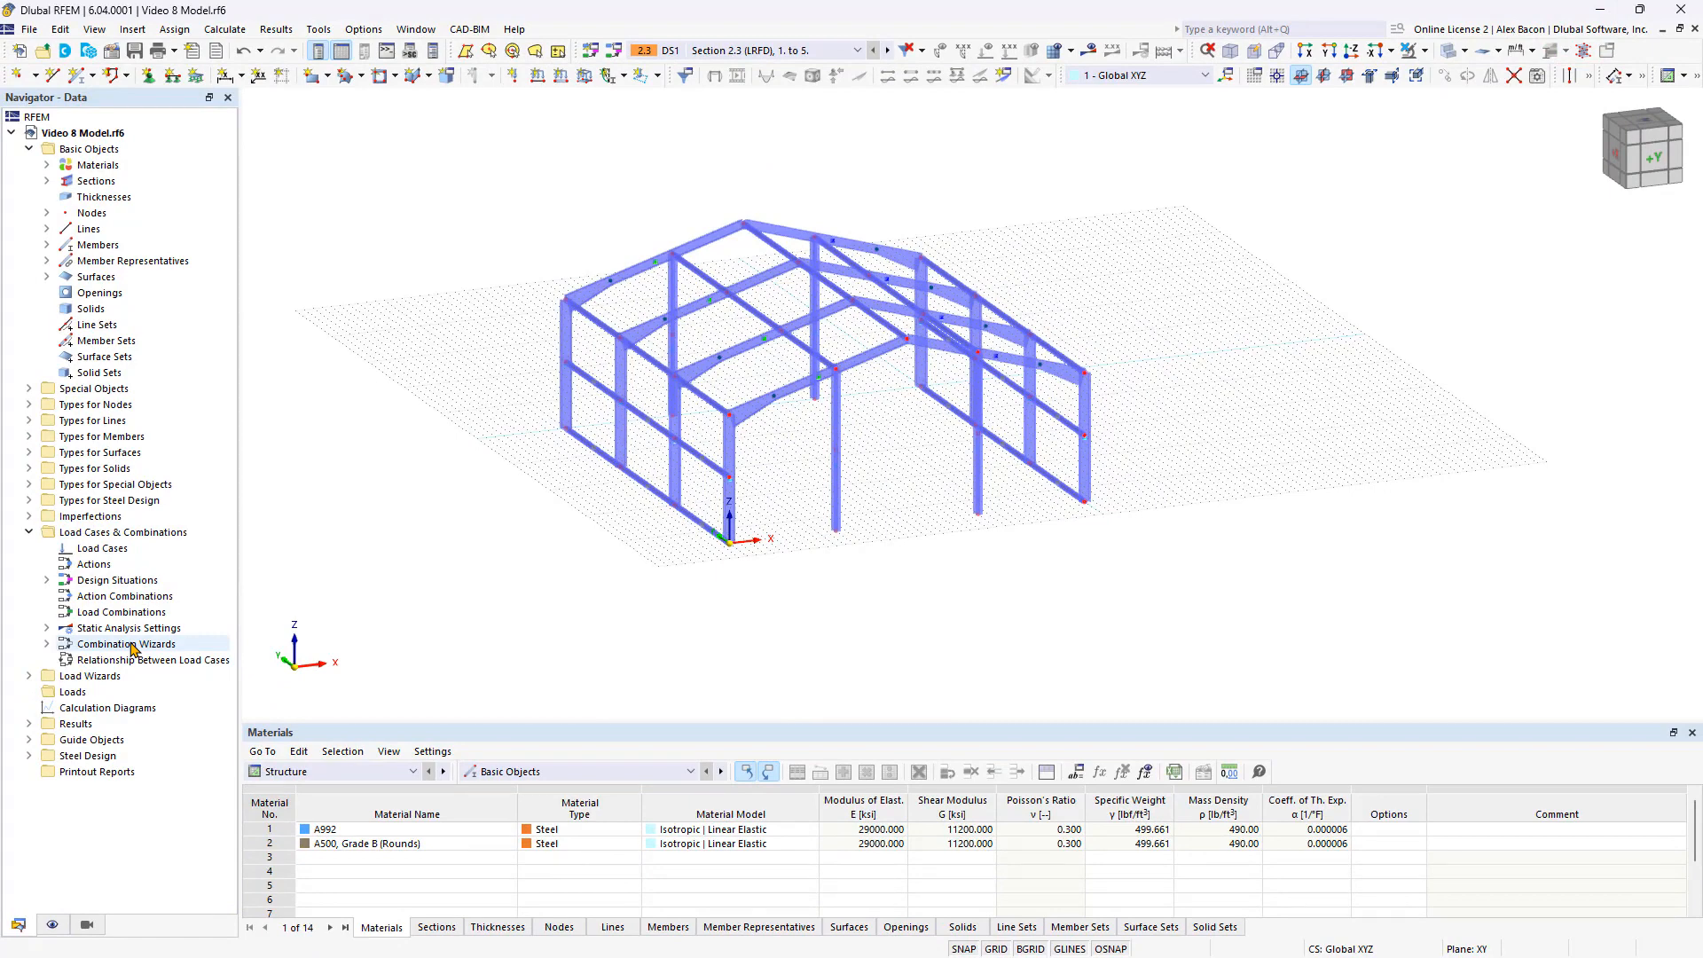
left_click(28, 739)
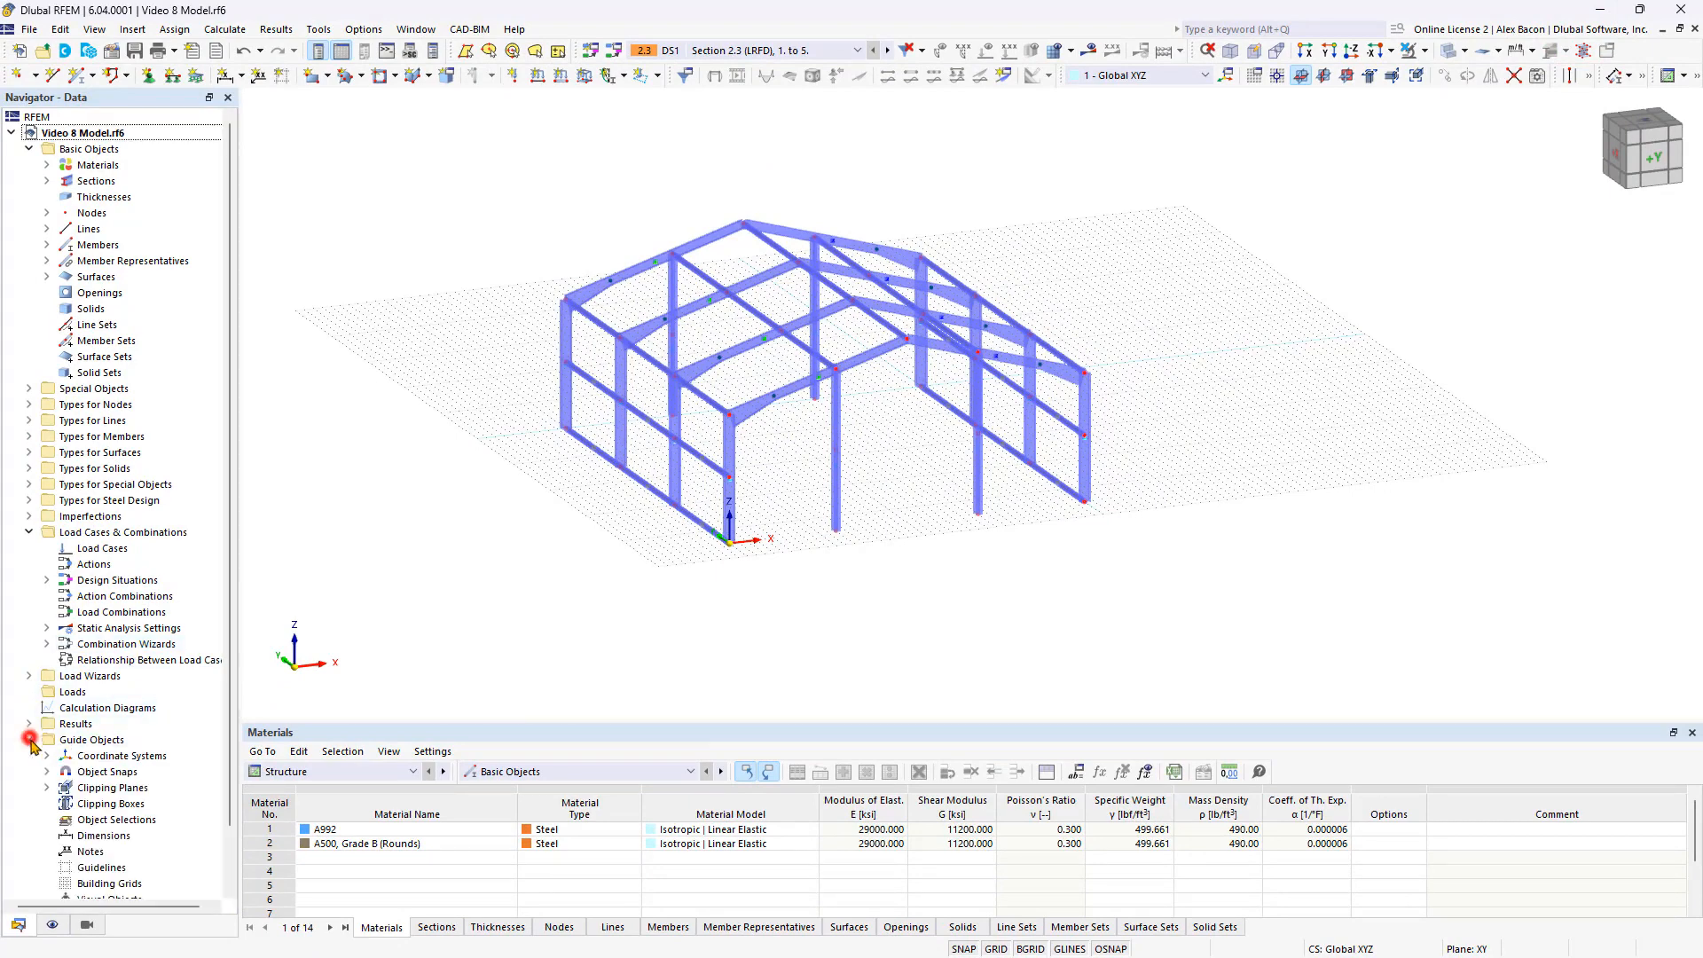
left_click(46, 772)
right_click(85, 787)
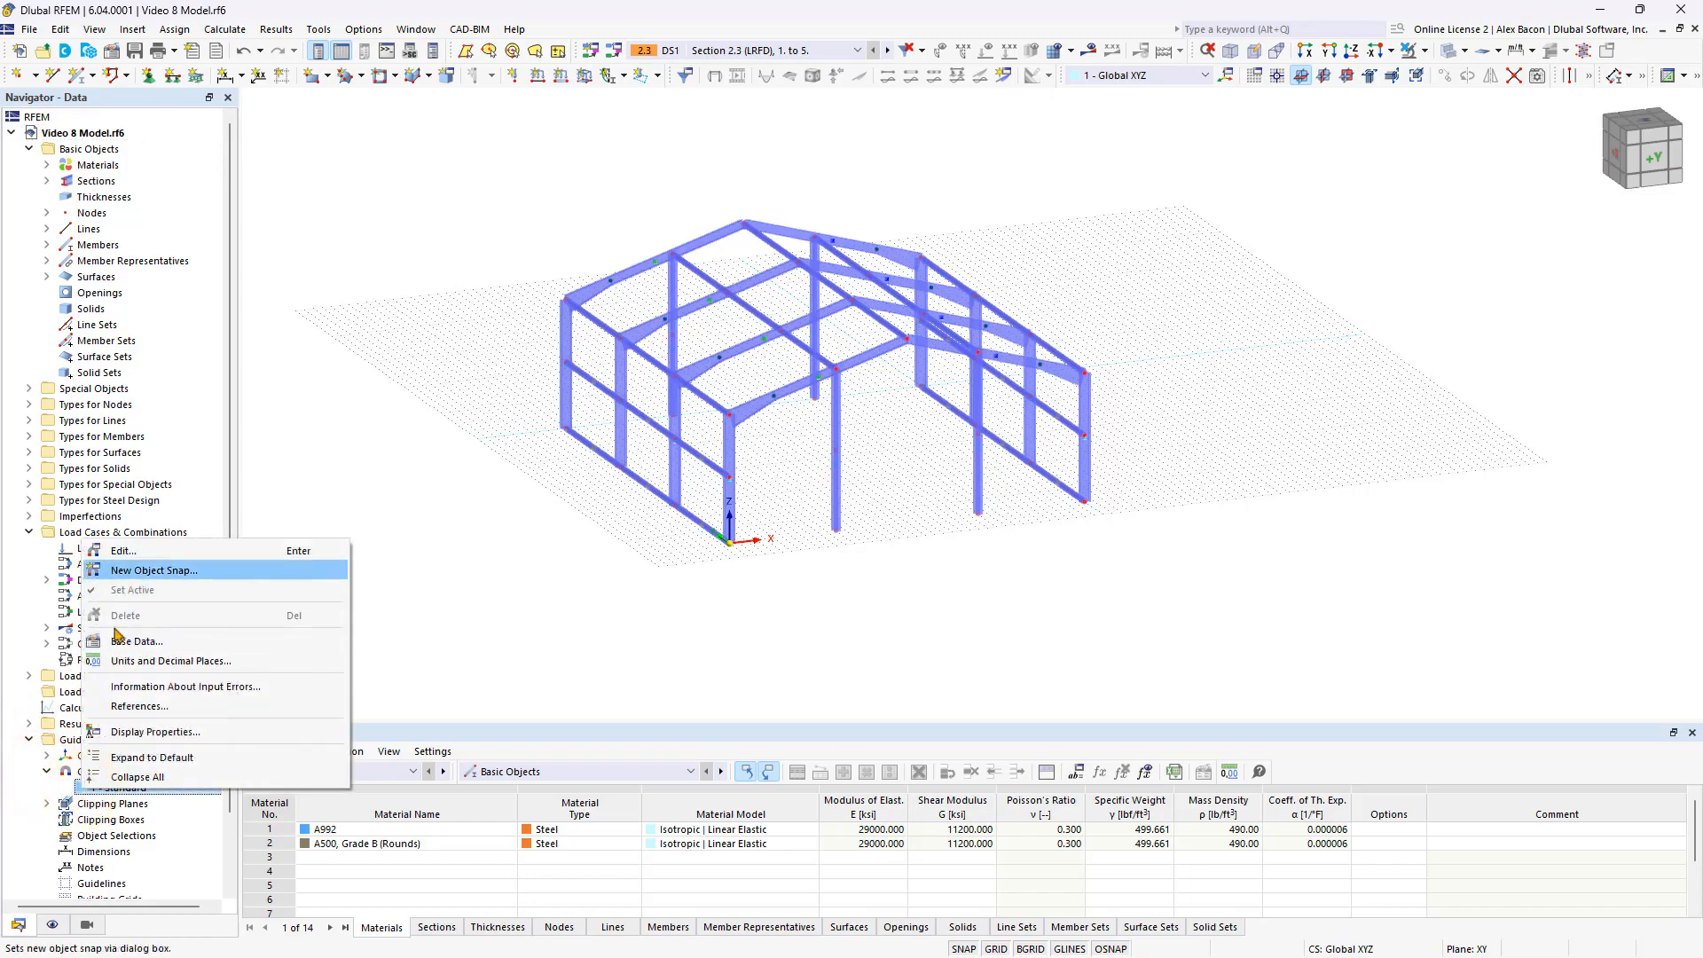
left_click(125, 551)
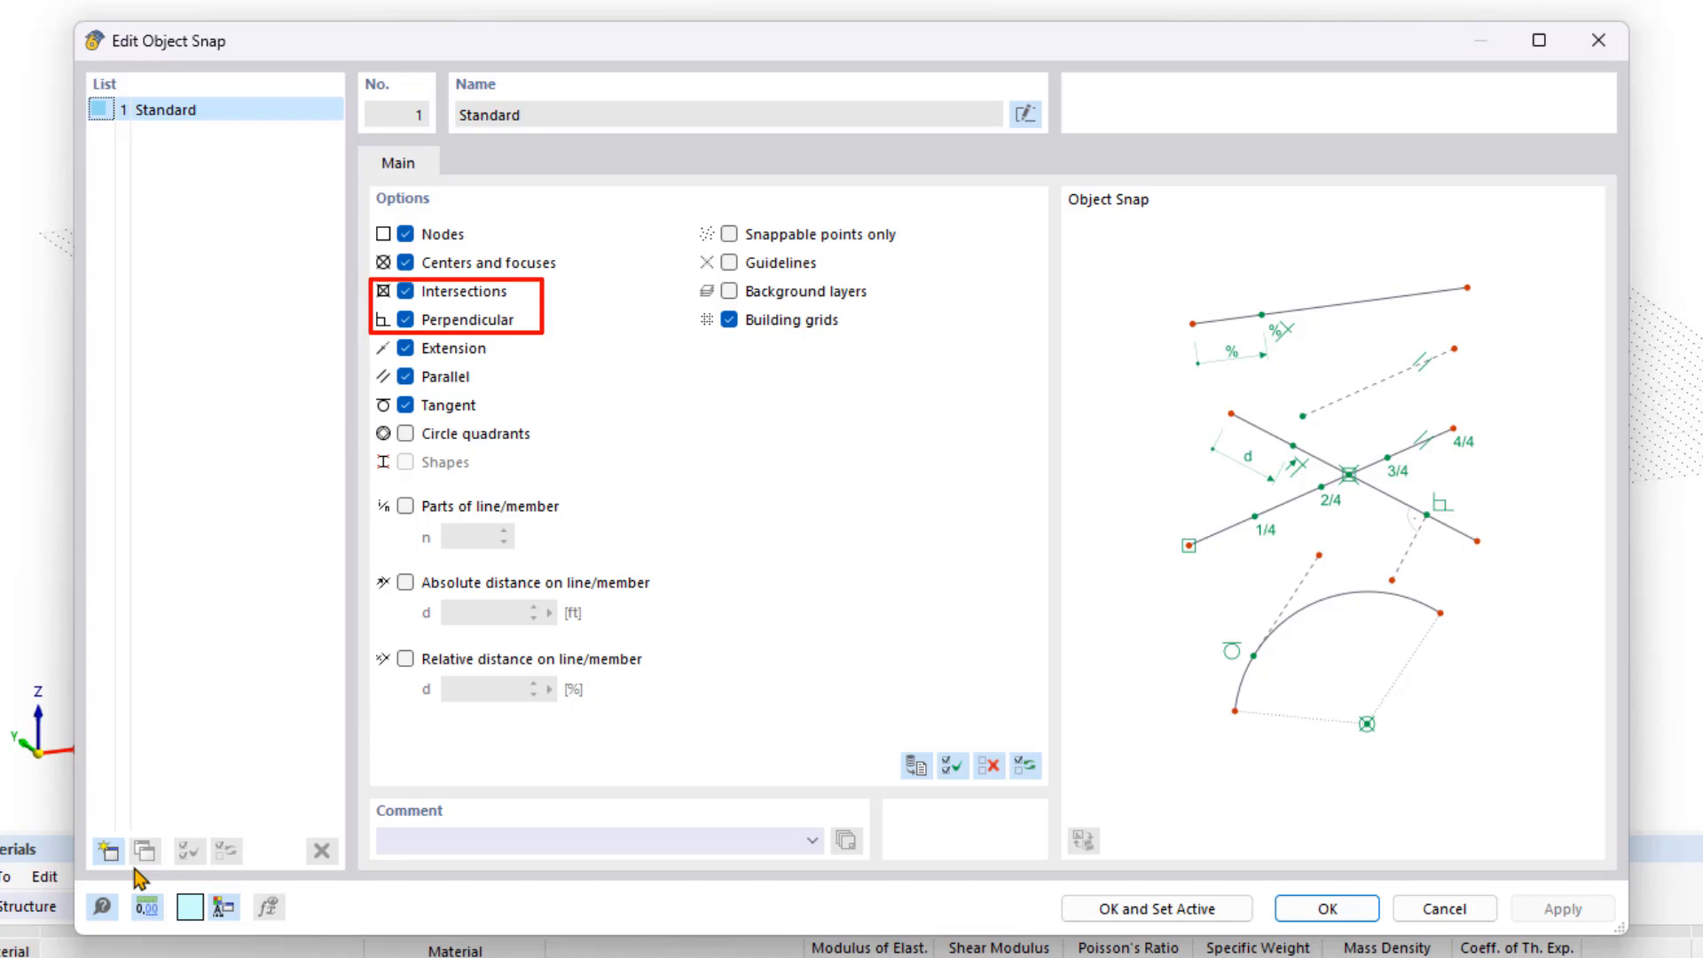
left_click(457, 294)
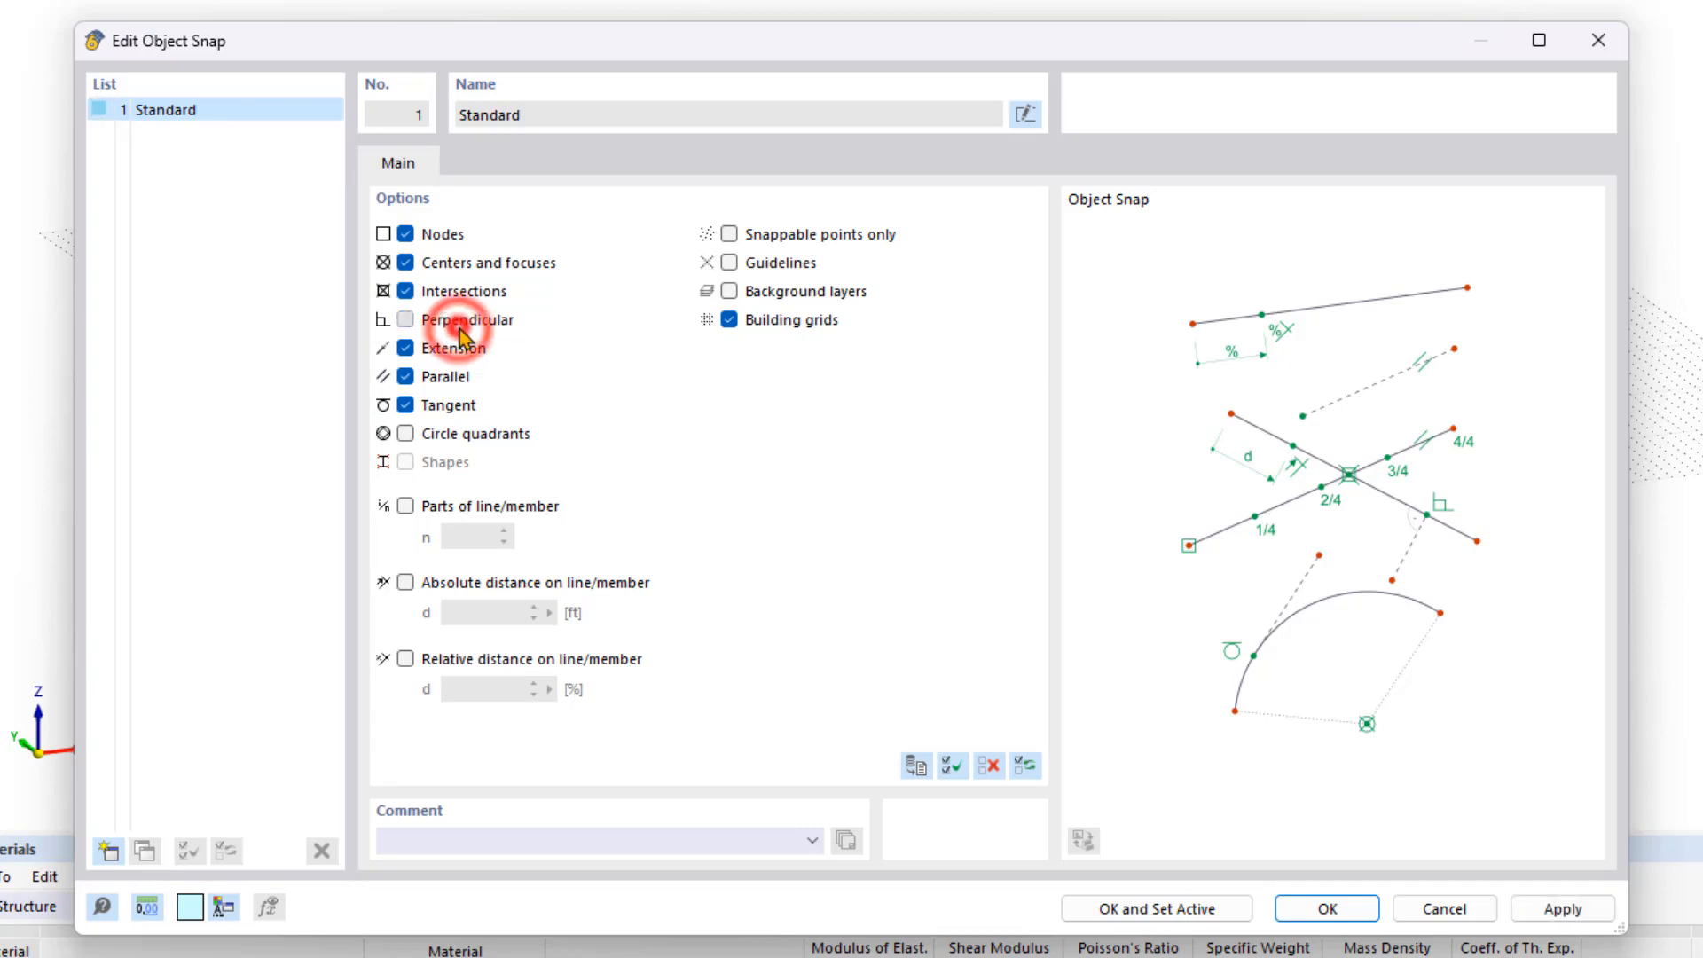
left_click(457, 297)
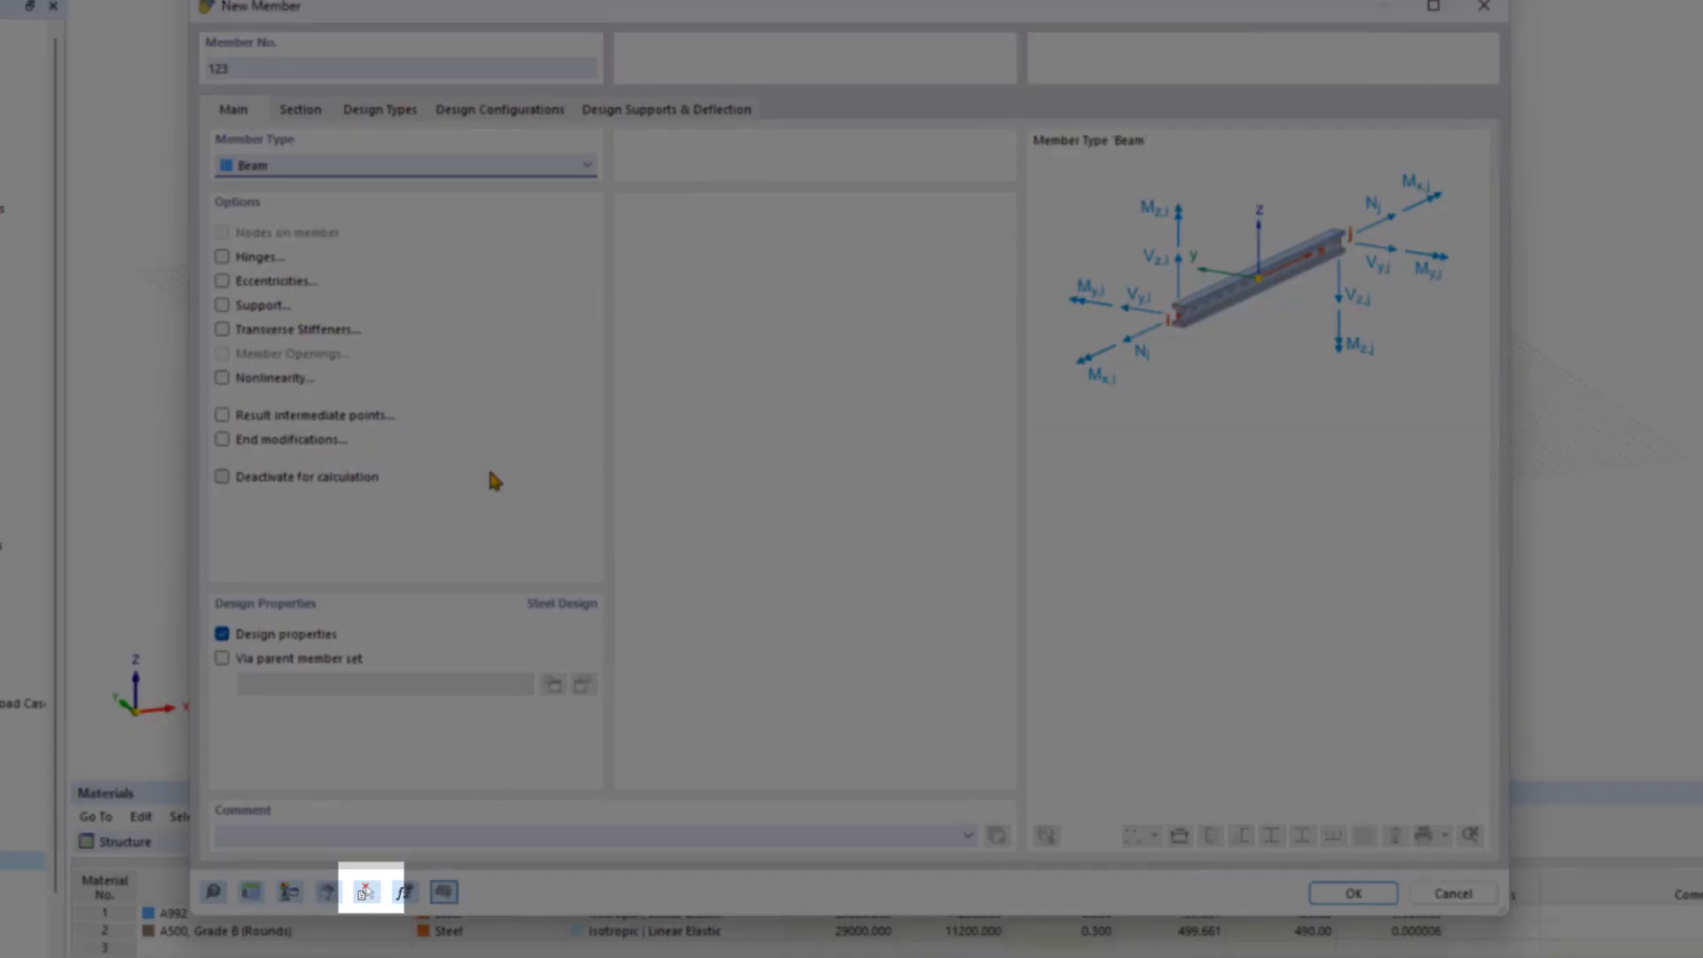
Step: Set up a new single member by adopting the properties of an existing Round HSS 6.625x0.312 truss member
left_click(372, 894)
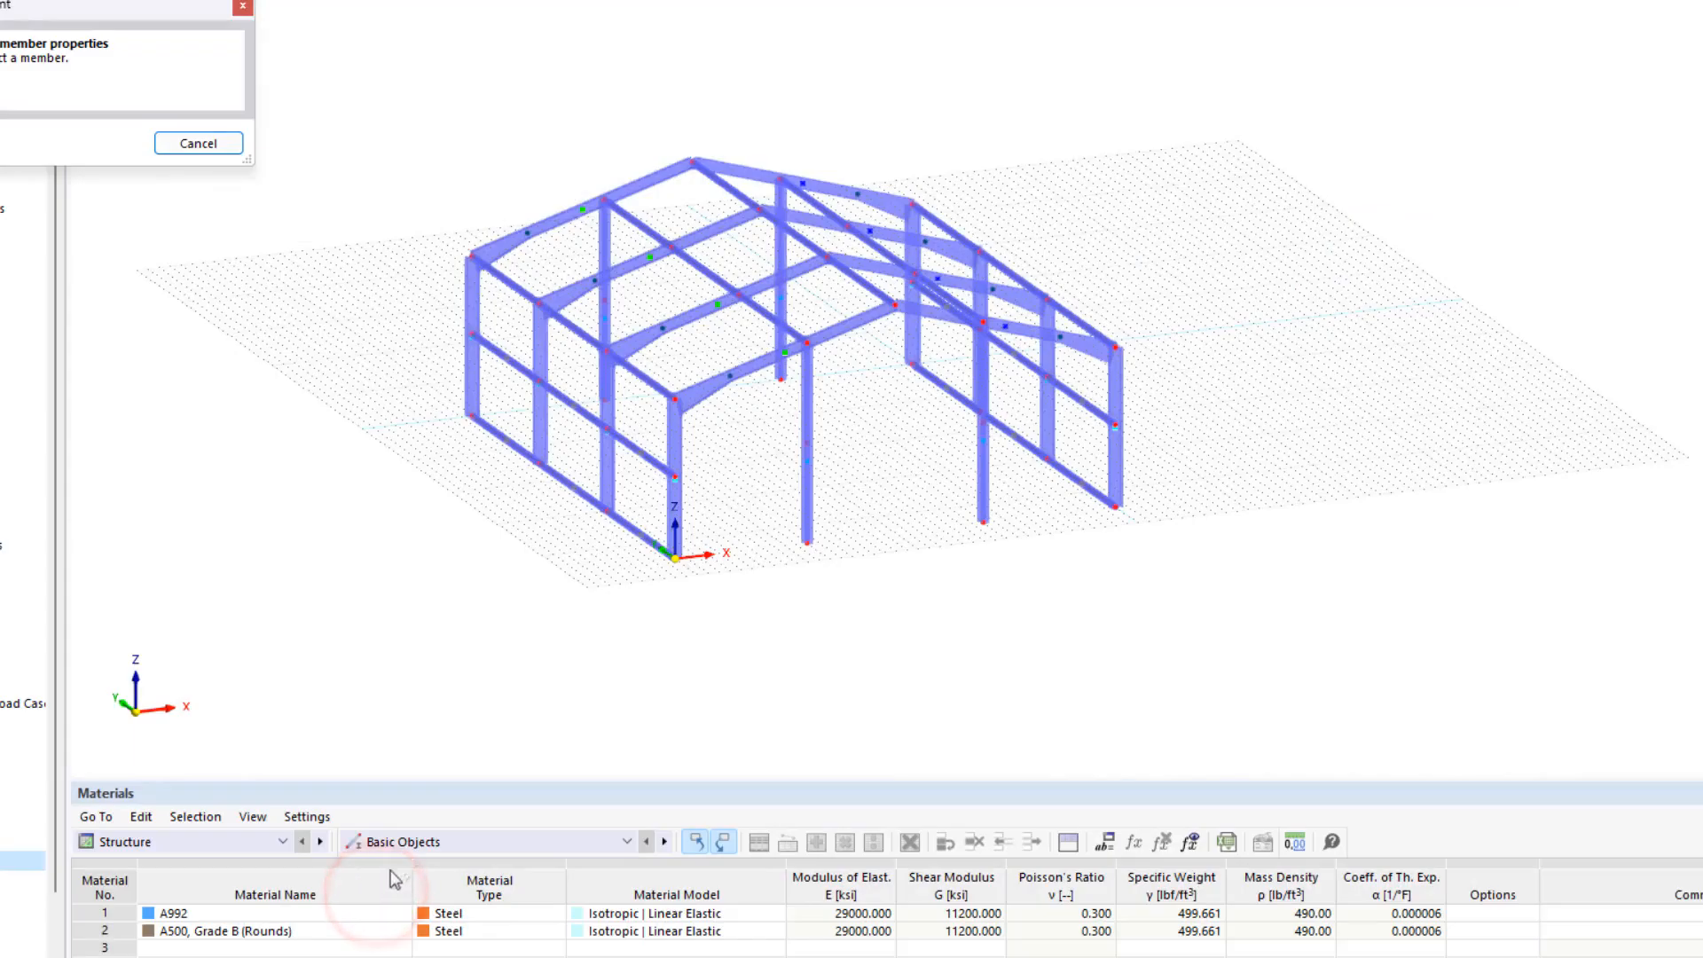
left_click(631, 454)
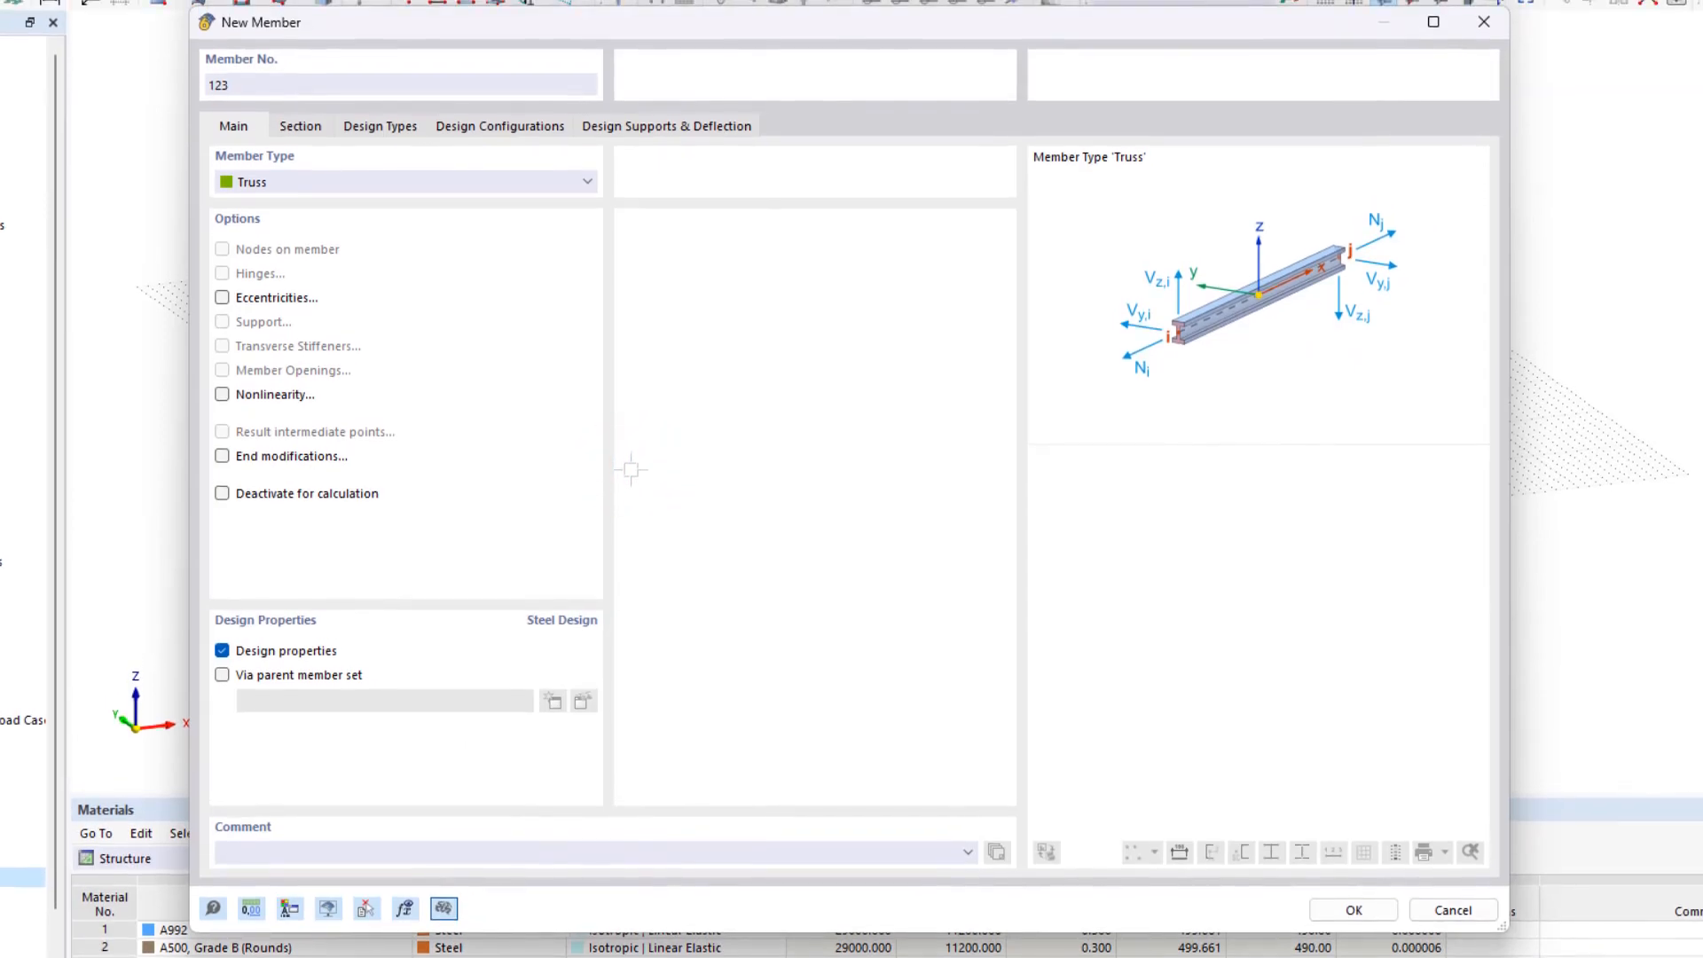
left_click(303, 127)
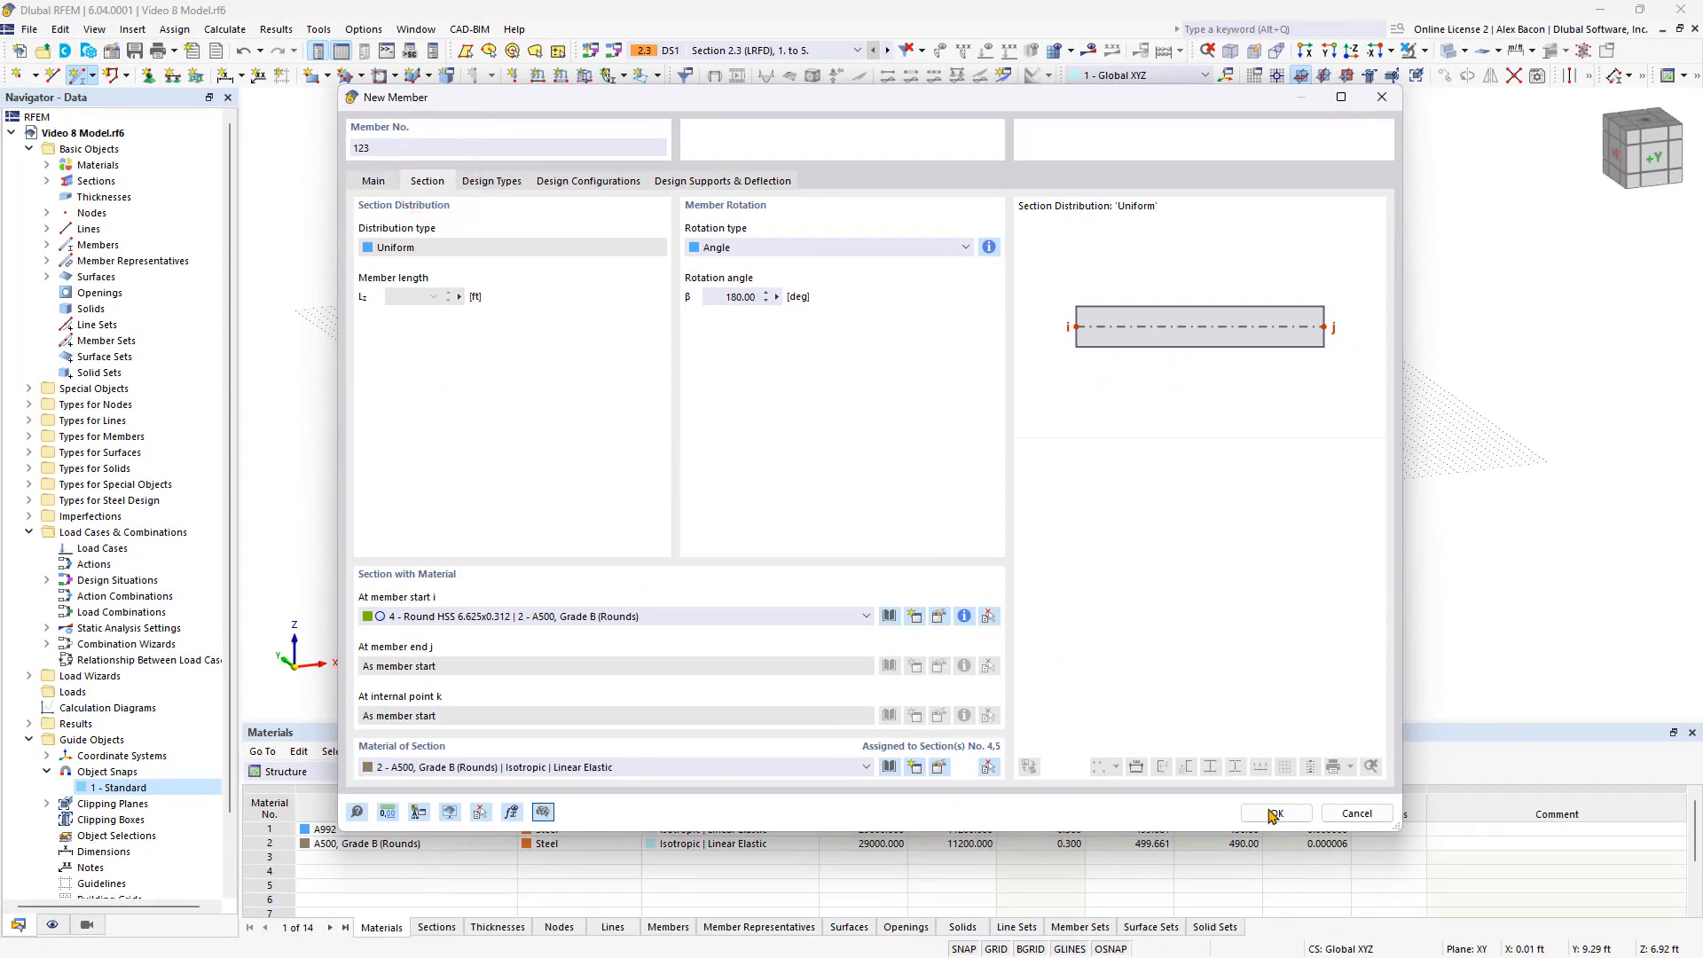
left_click(1273, 814)
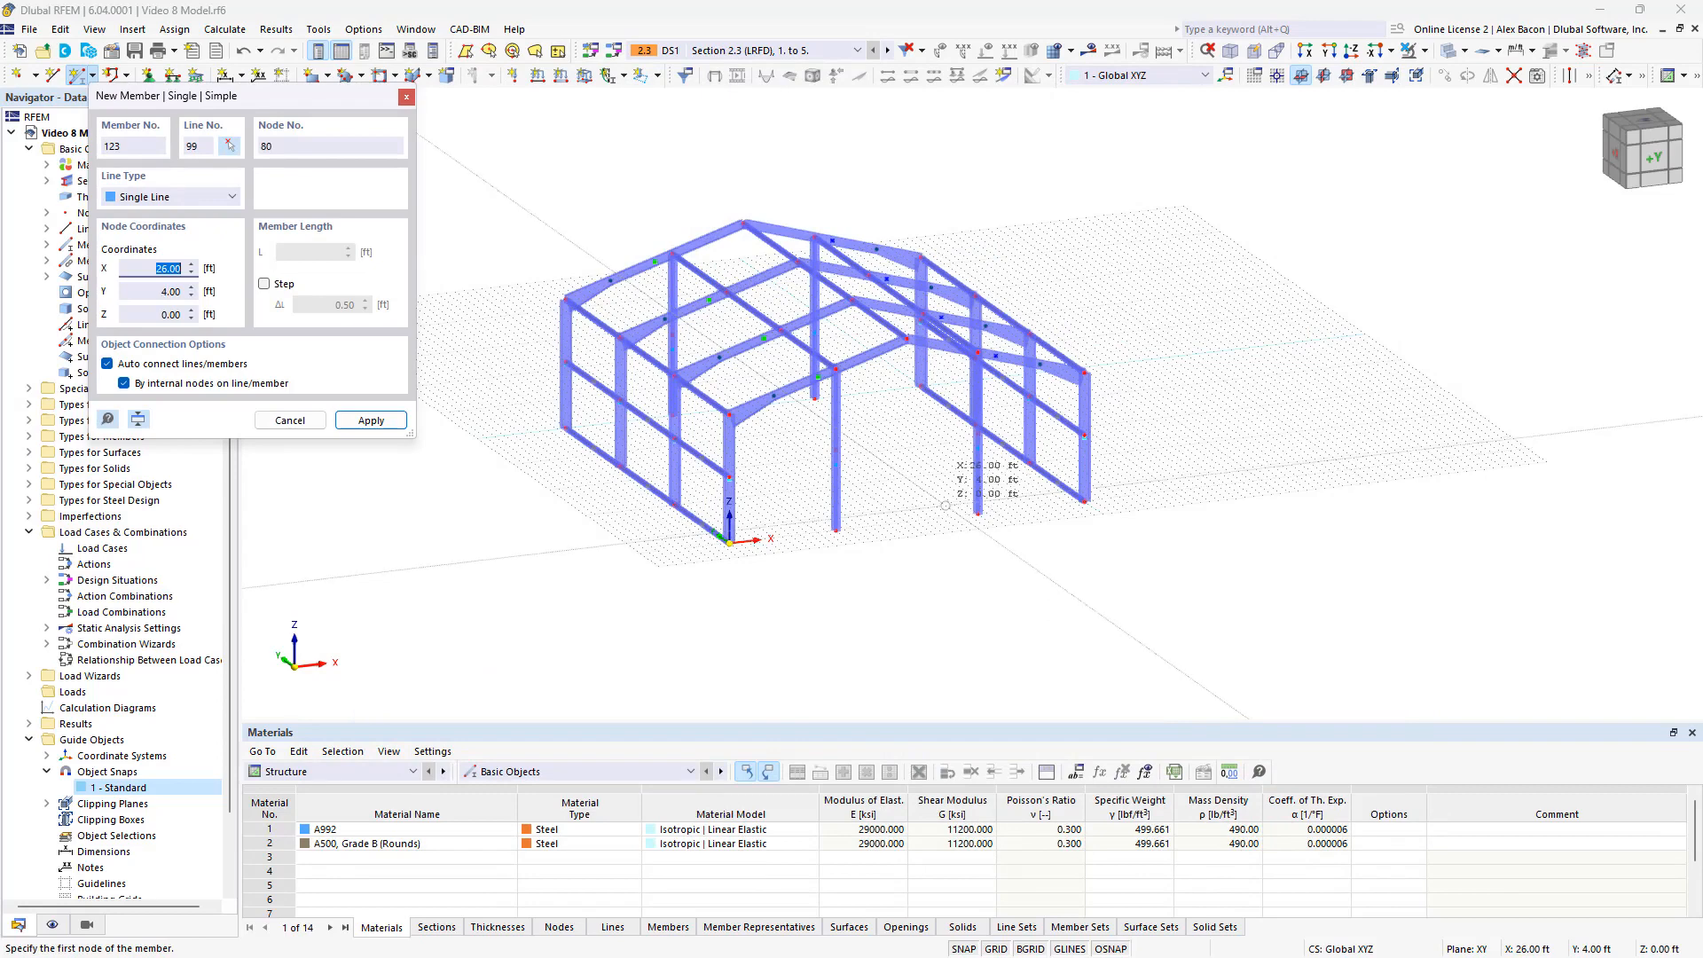
Step: In the front end frame, draw mid-height truss members from each corner column to its nearest inner column
left_click(1651, 161)
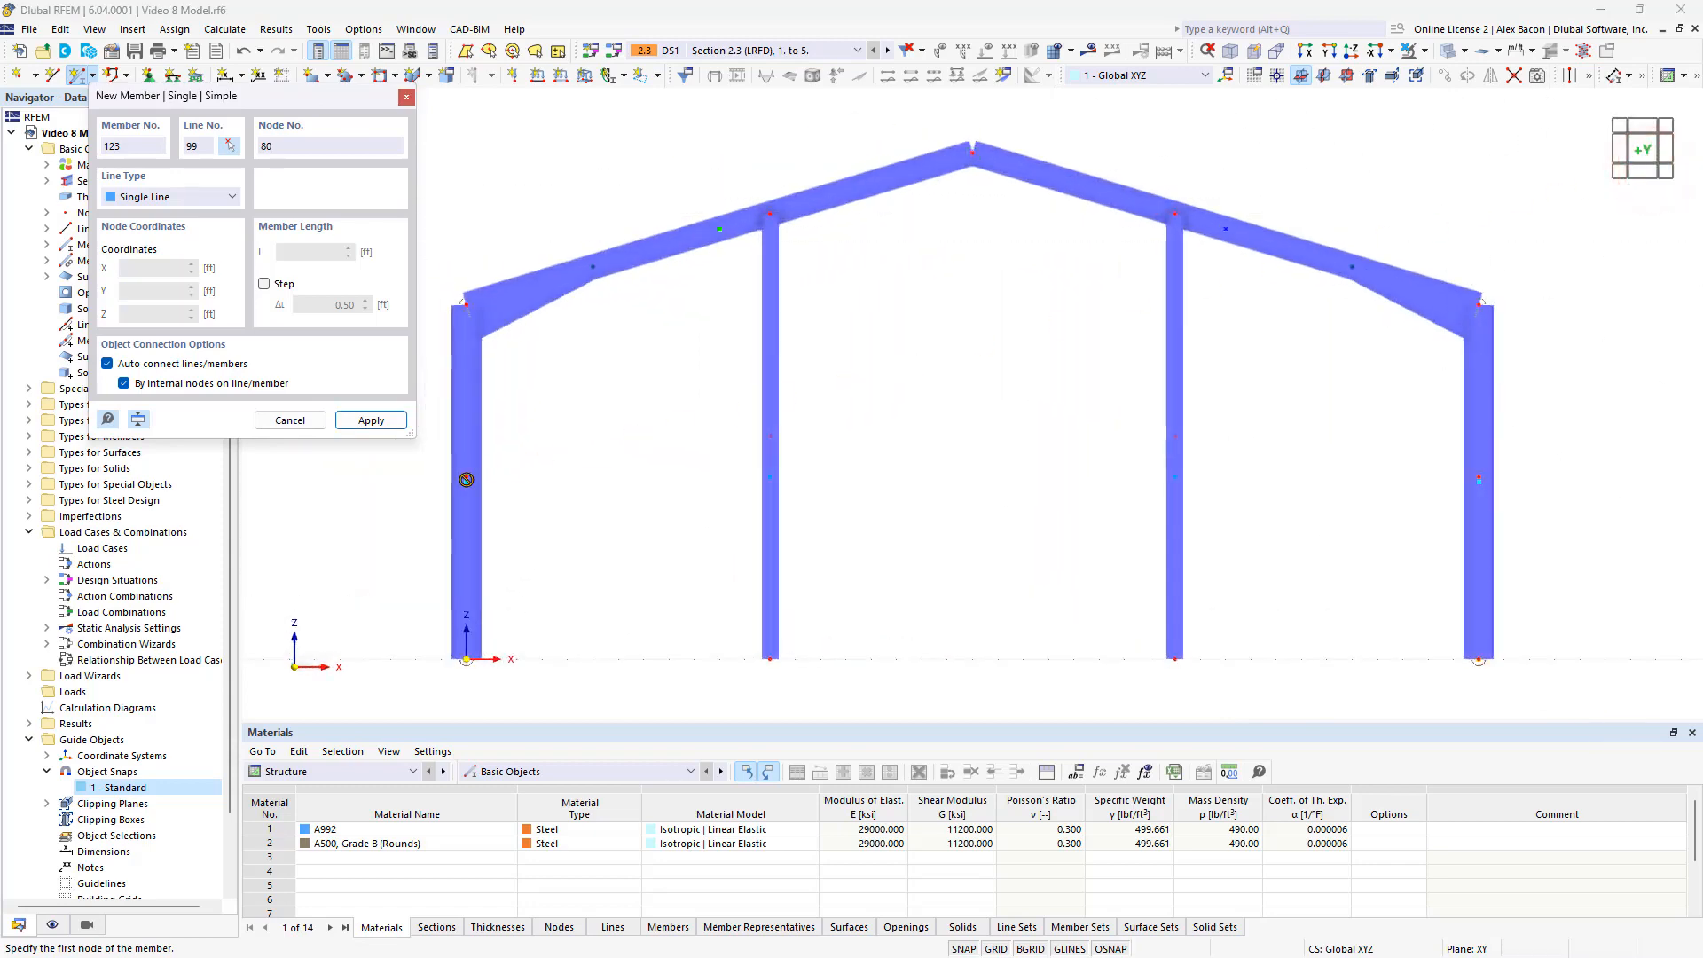
left_click(465, 477)
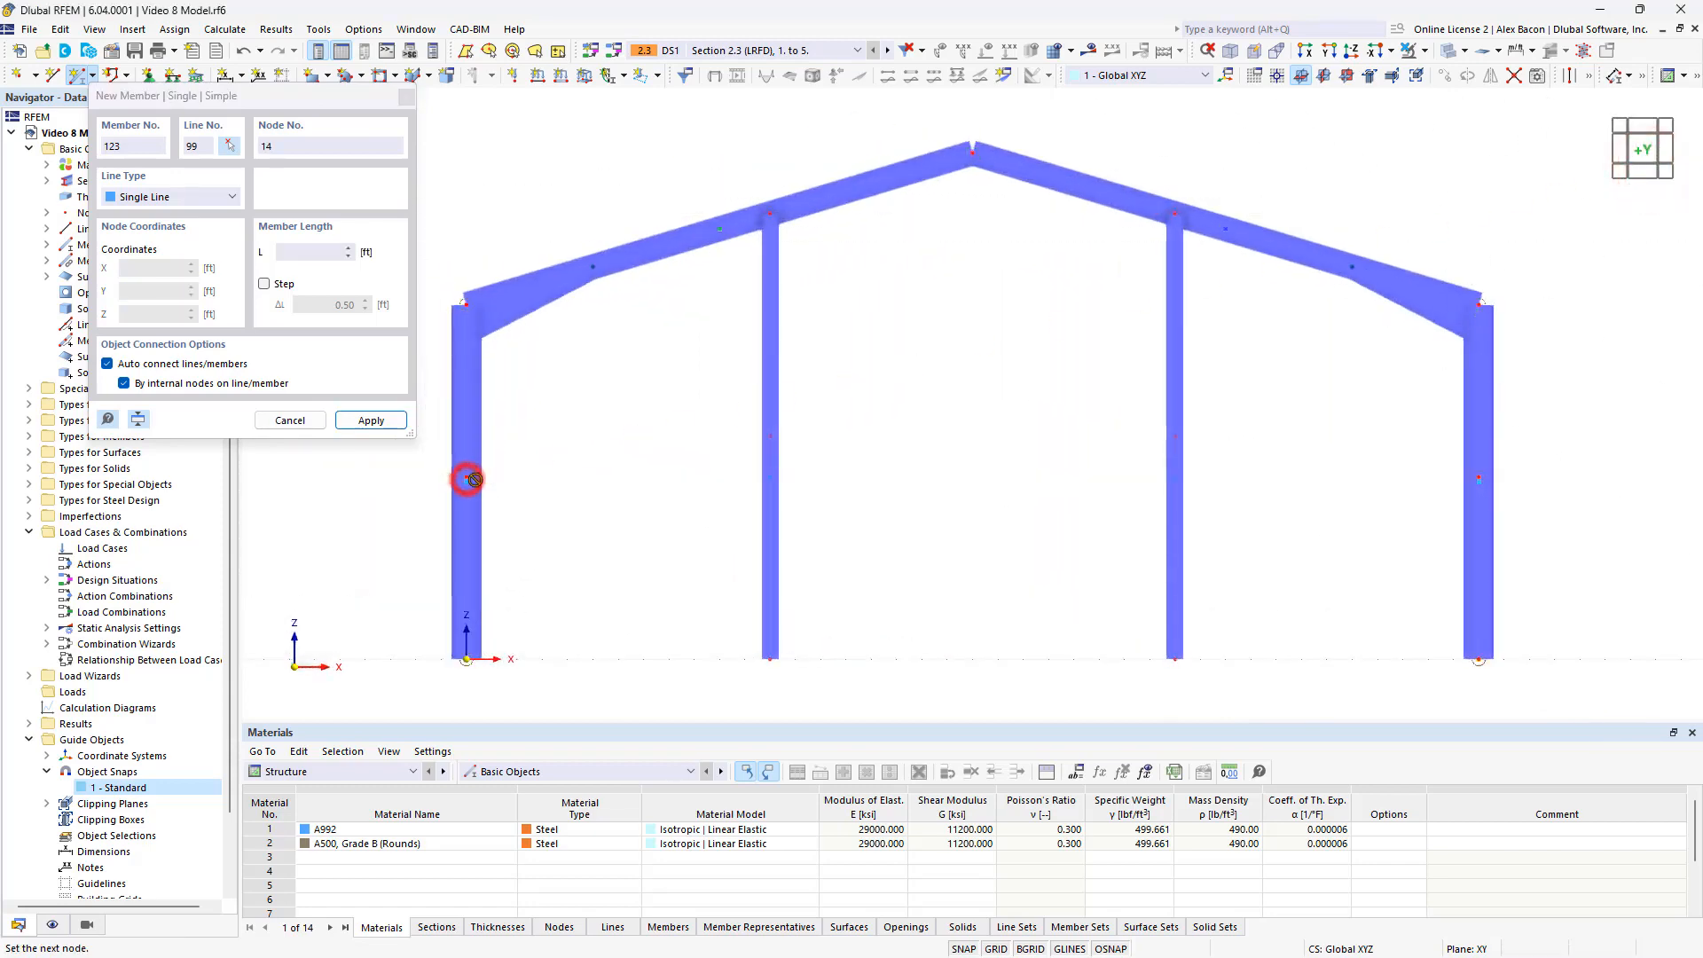
left_click(770, 477)
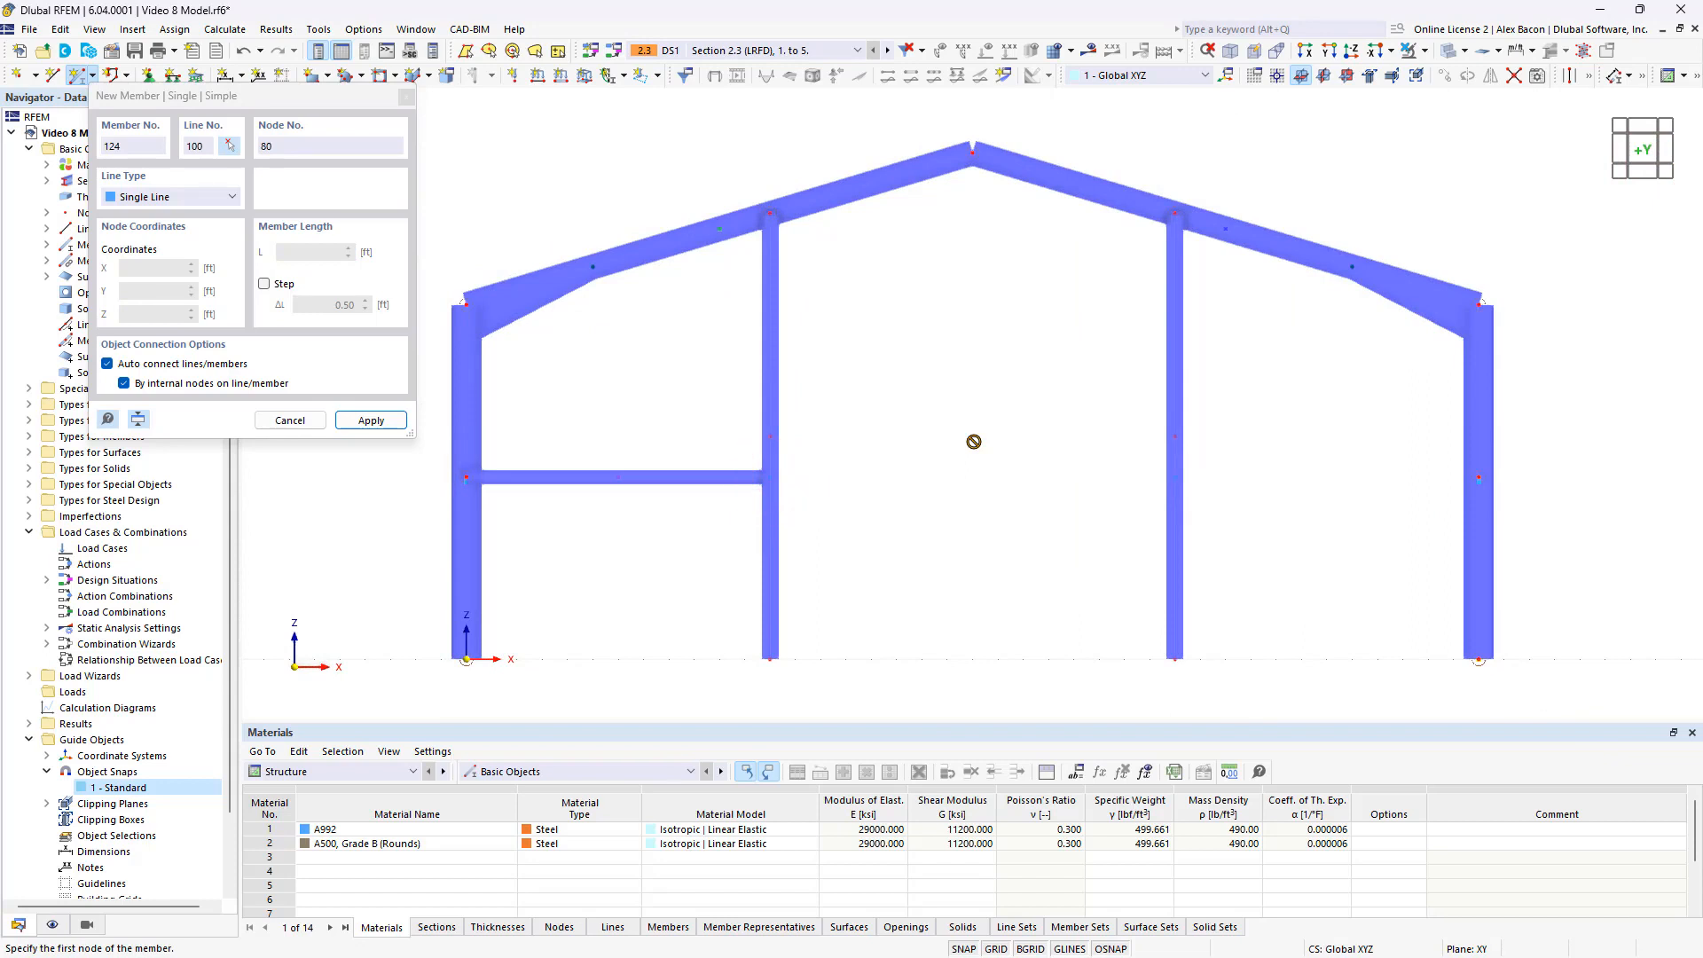
left_click(1176, 479)
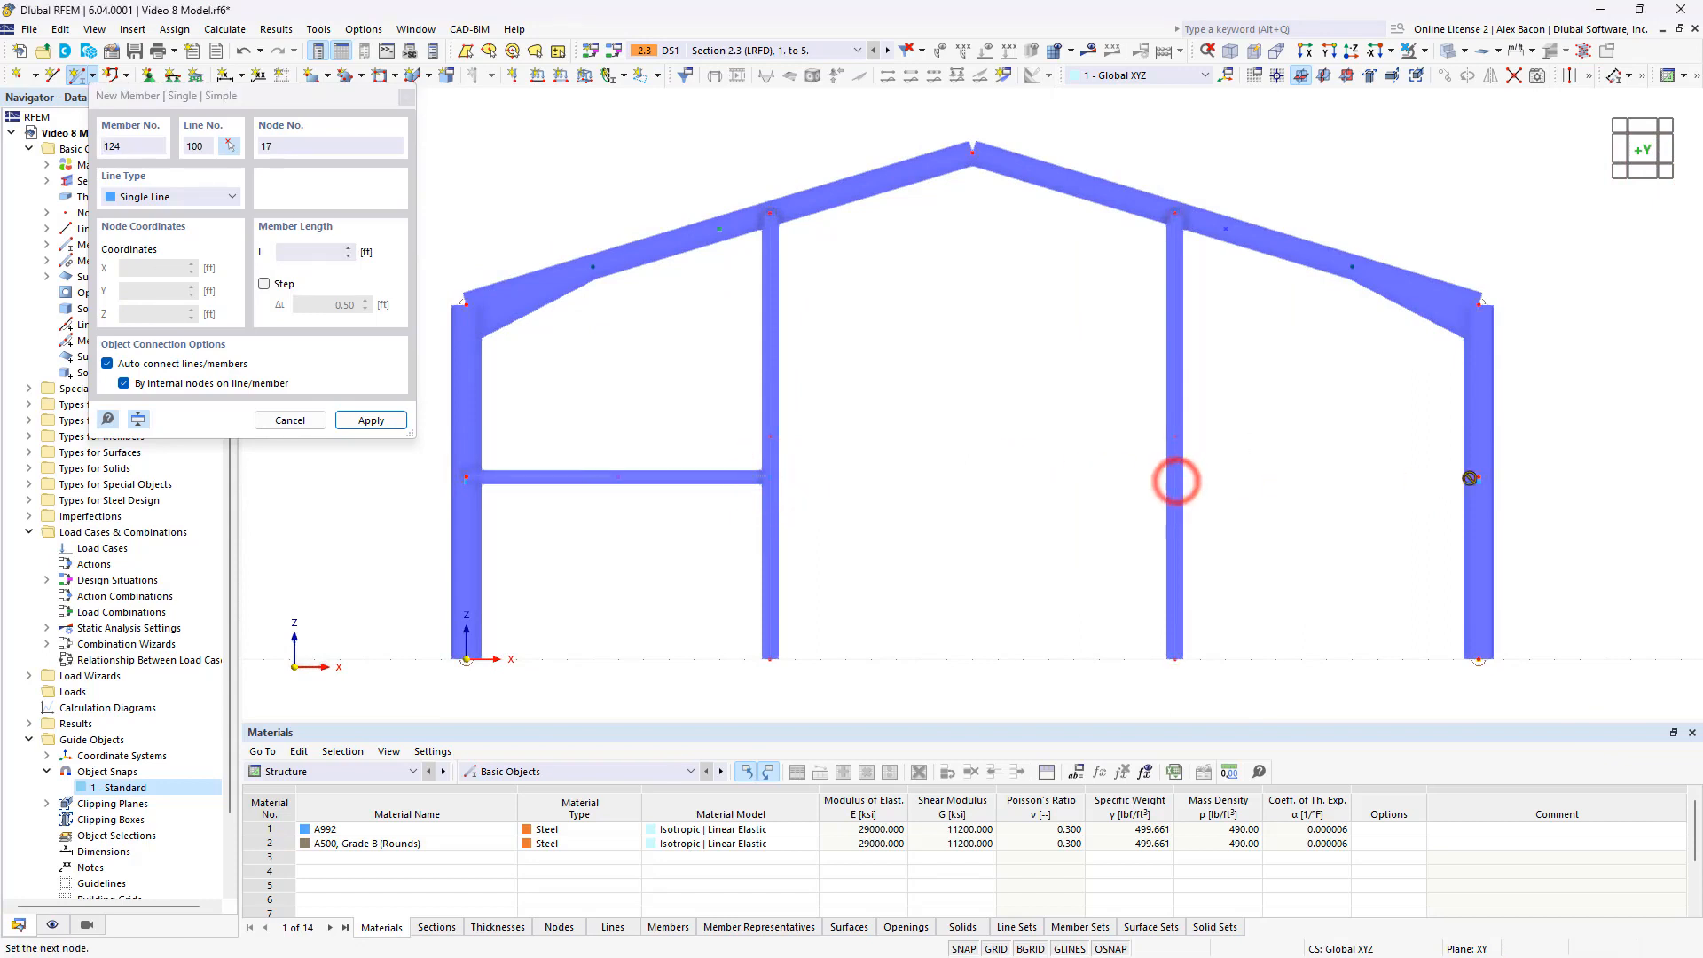
left_click(1478, 478)
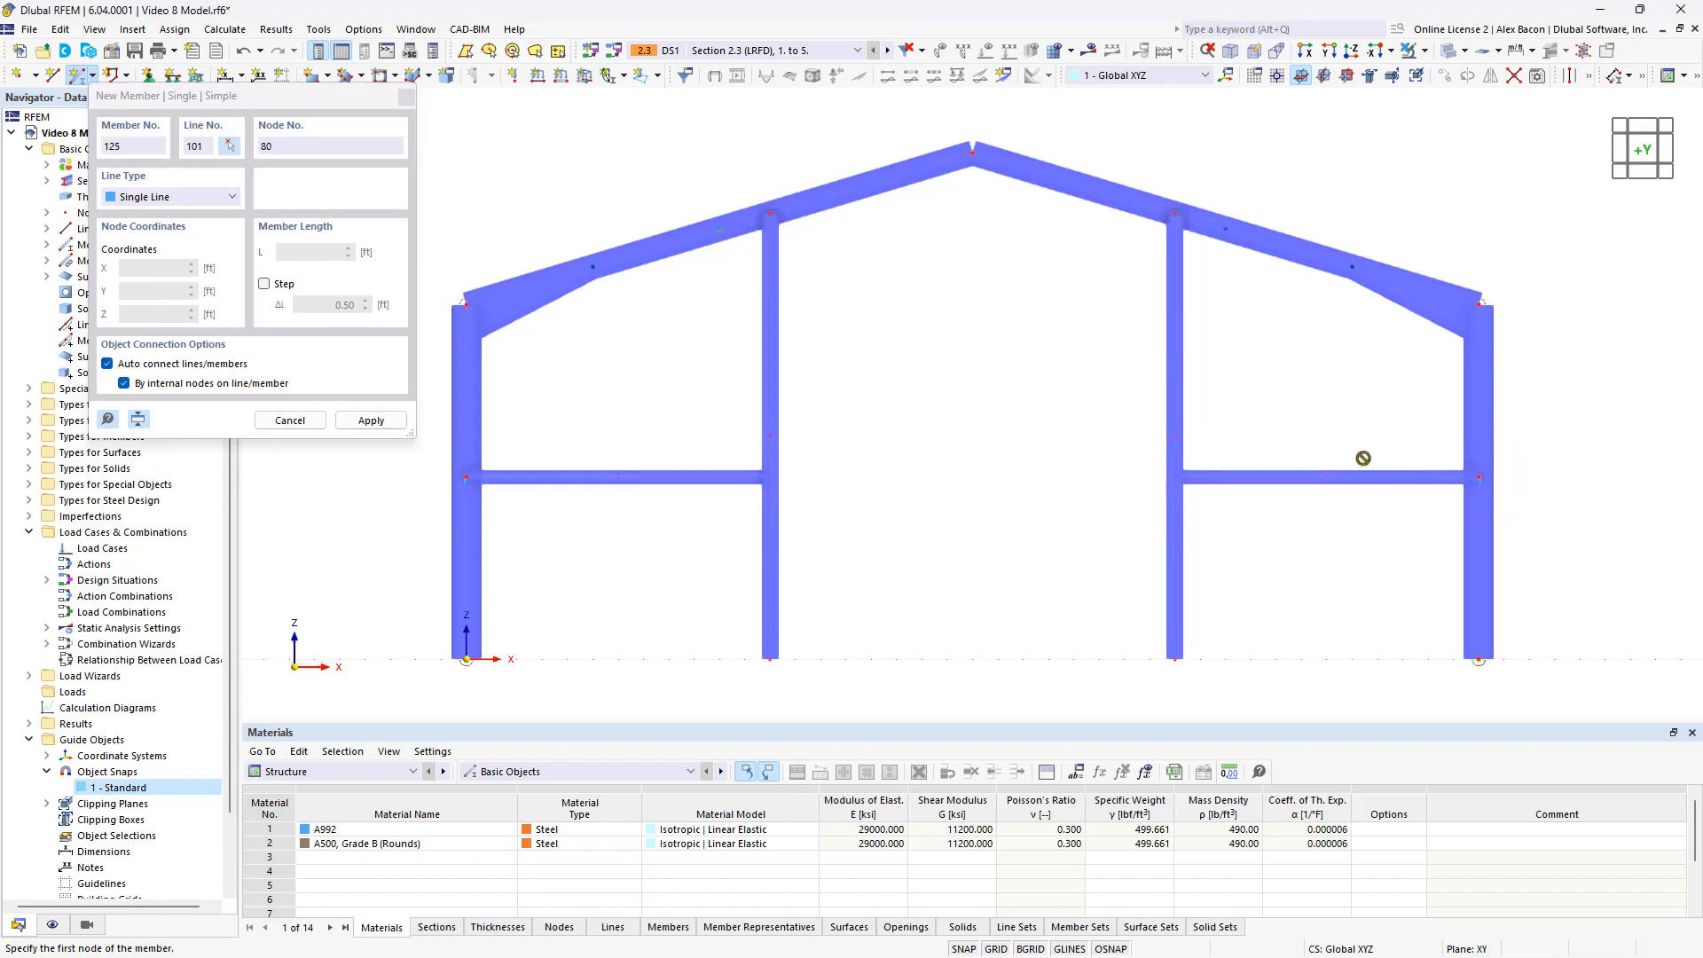
Step: Draw two 12 ft truss members at Z 14 ft from the front corner column tops perpendicular to the inner columns
left_click(464, 304)
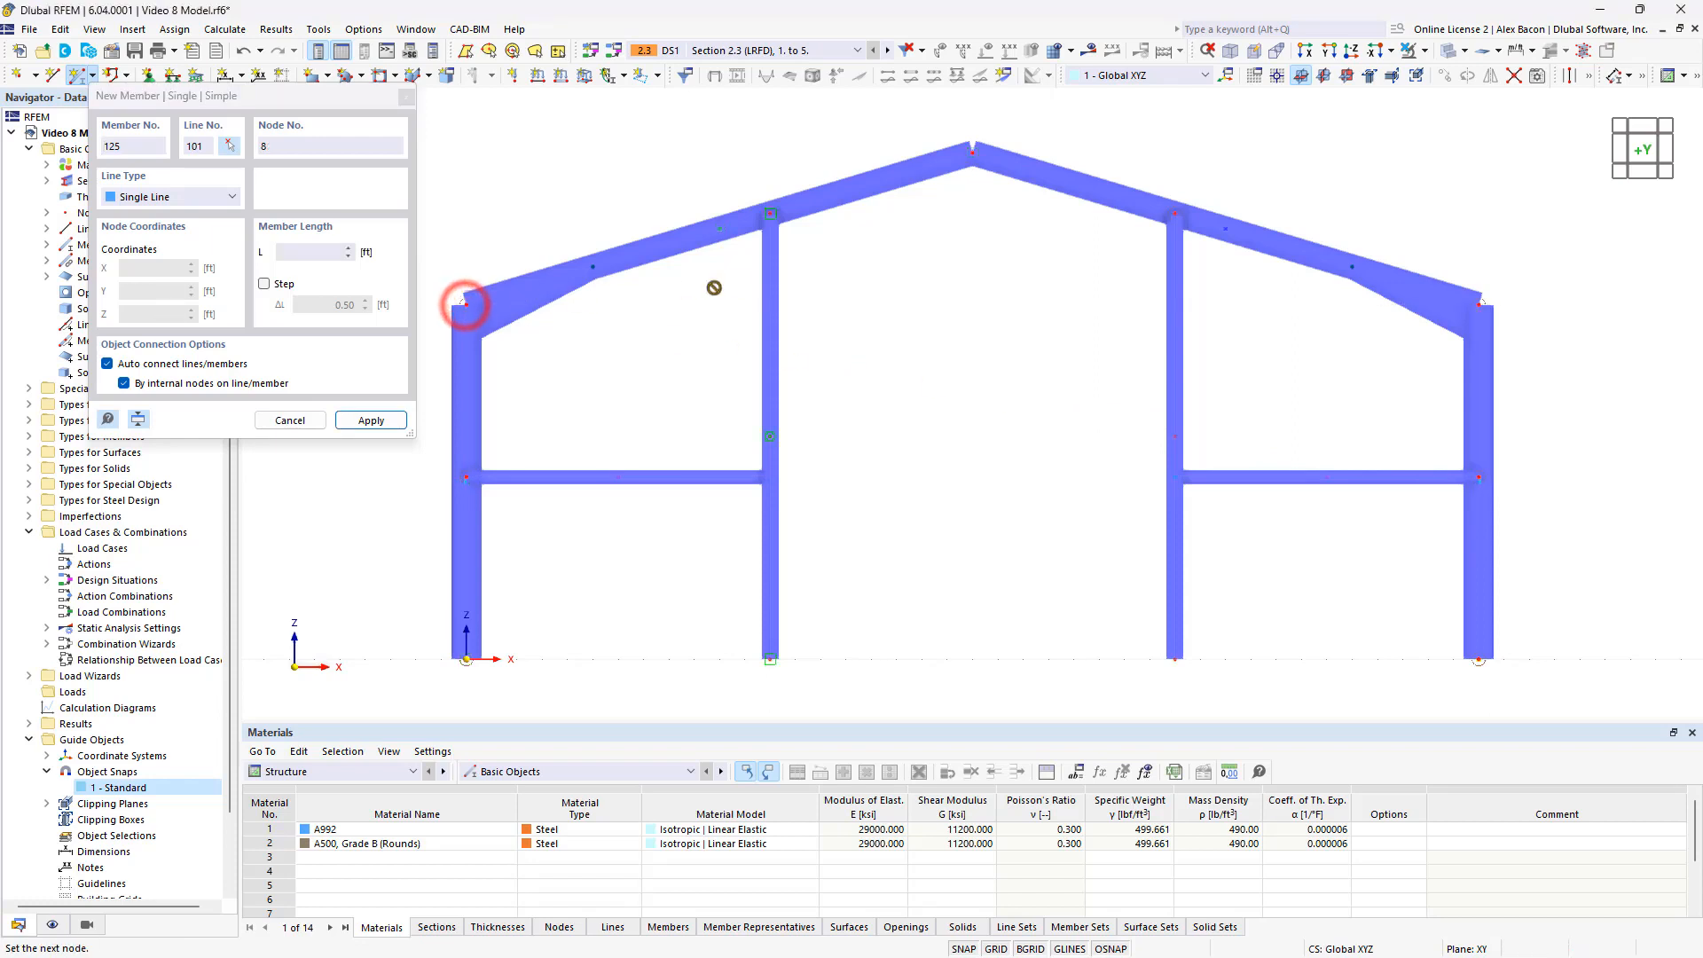
left_click(770, 305)
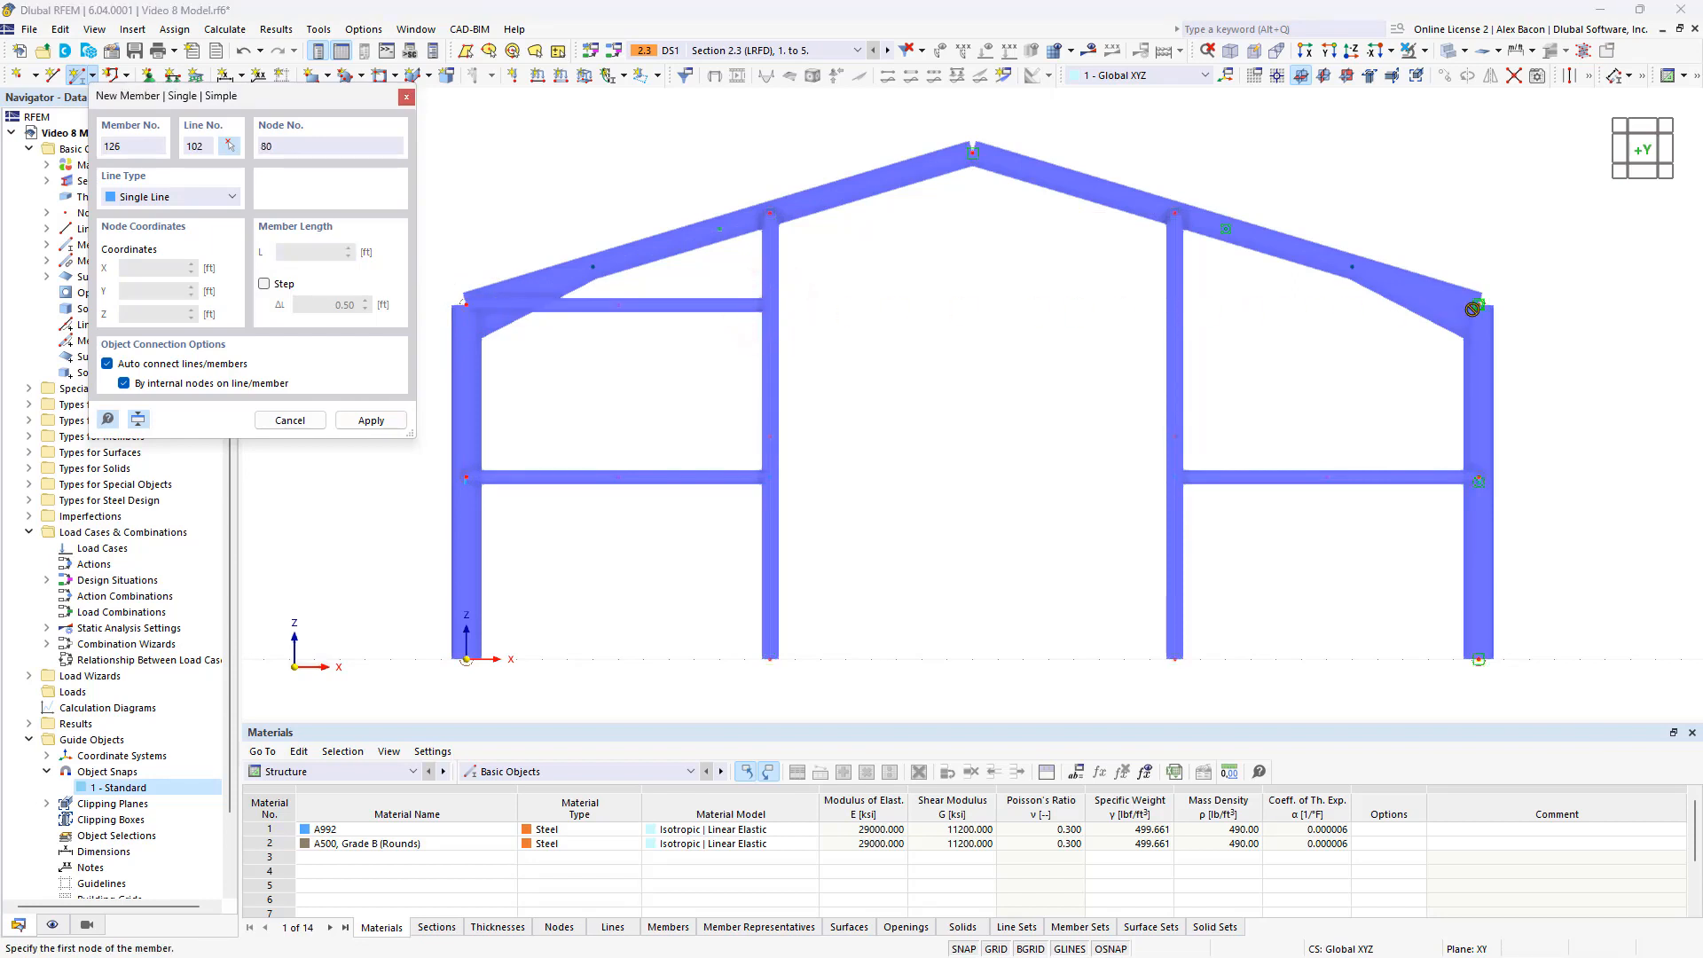
left_click(1473, 309)
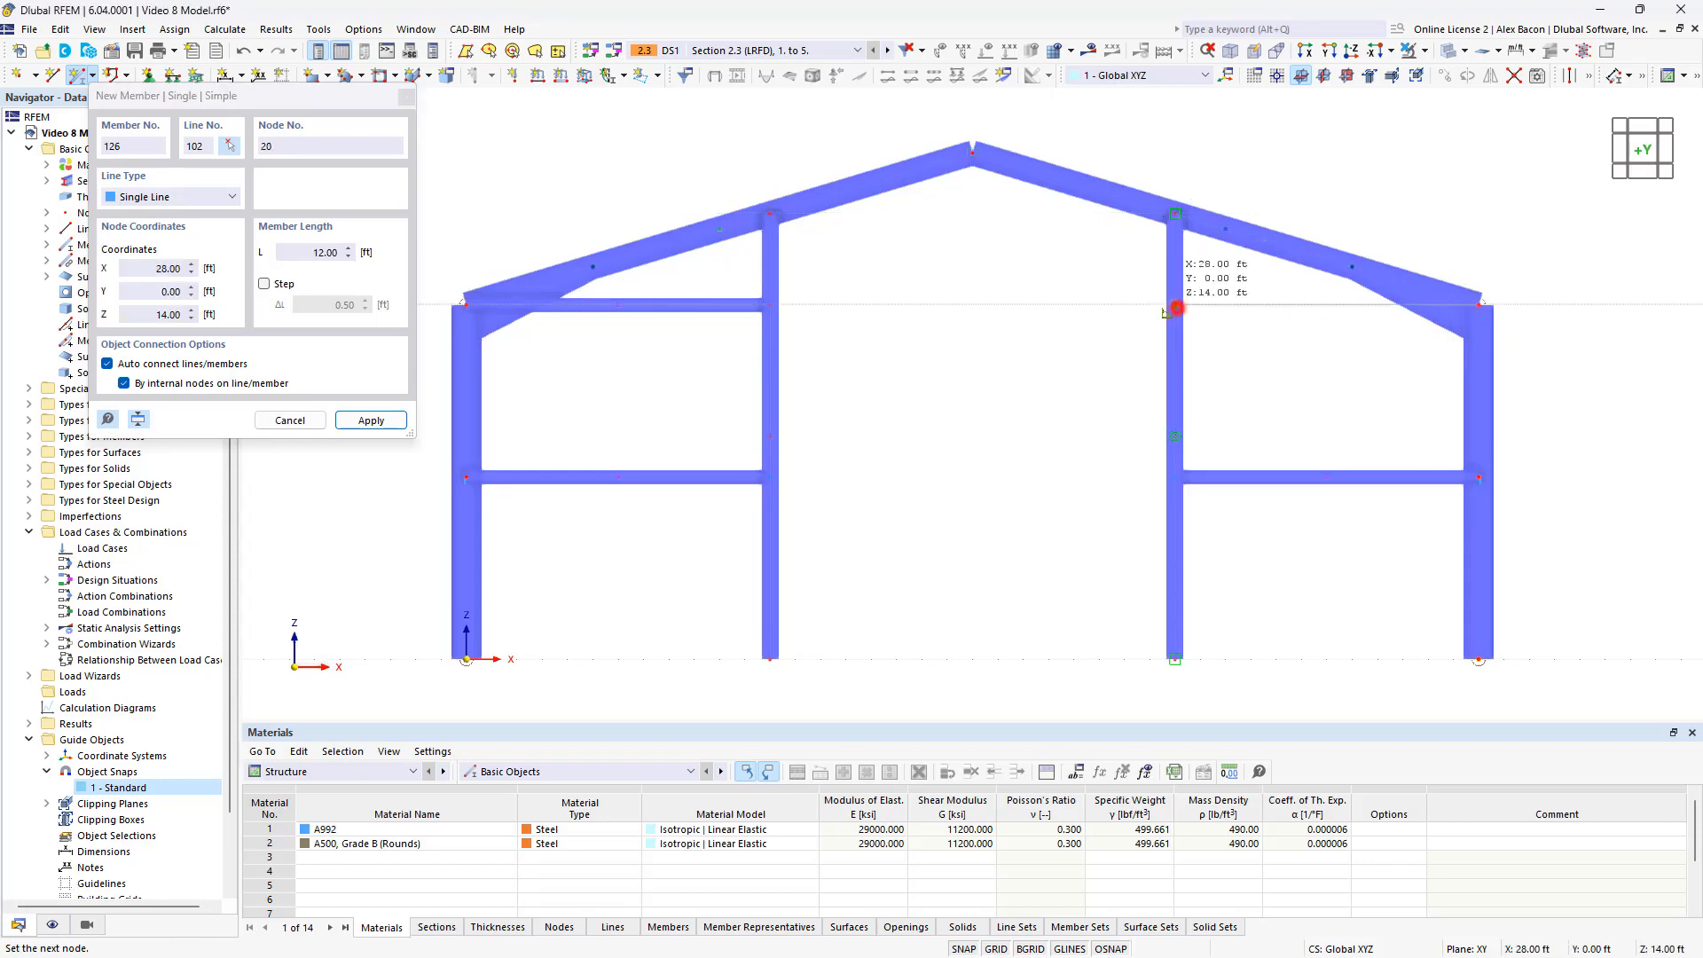
left_click(1175, 306)
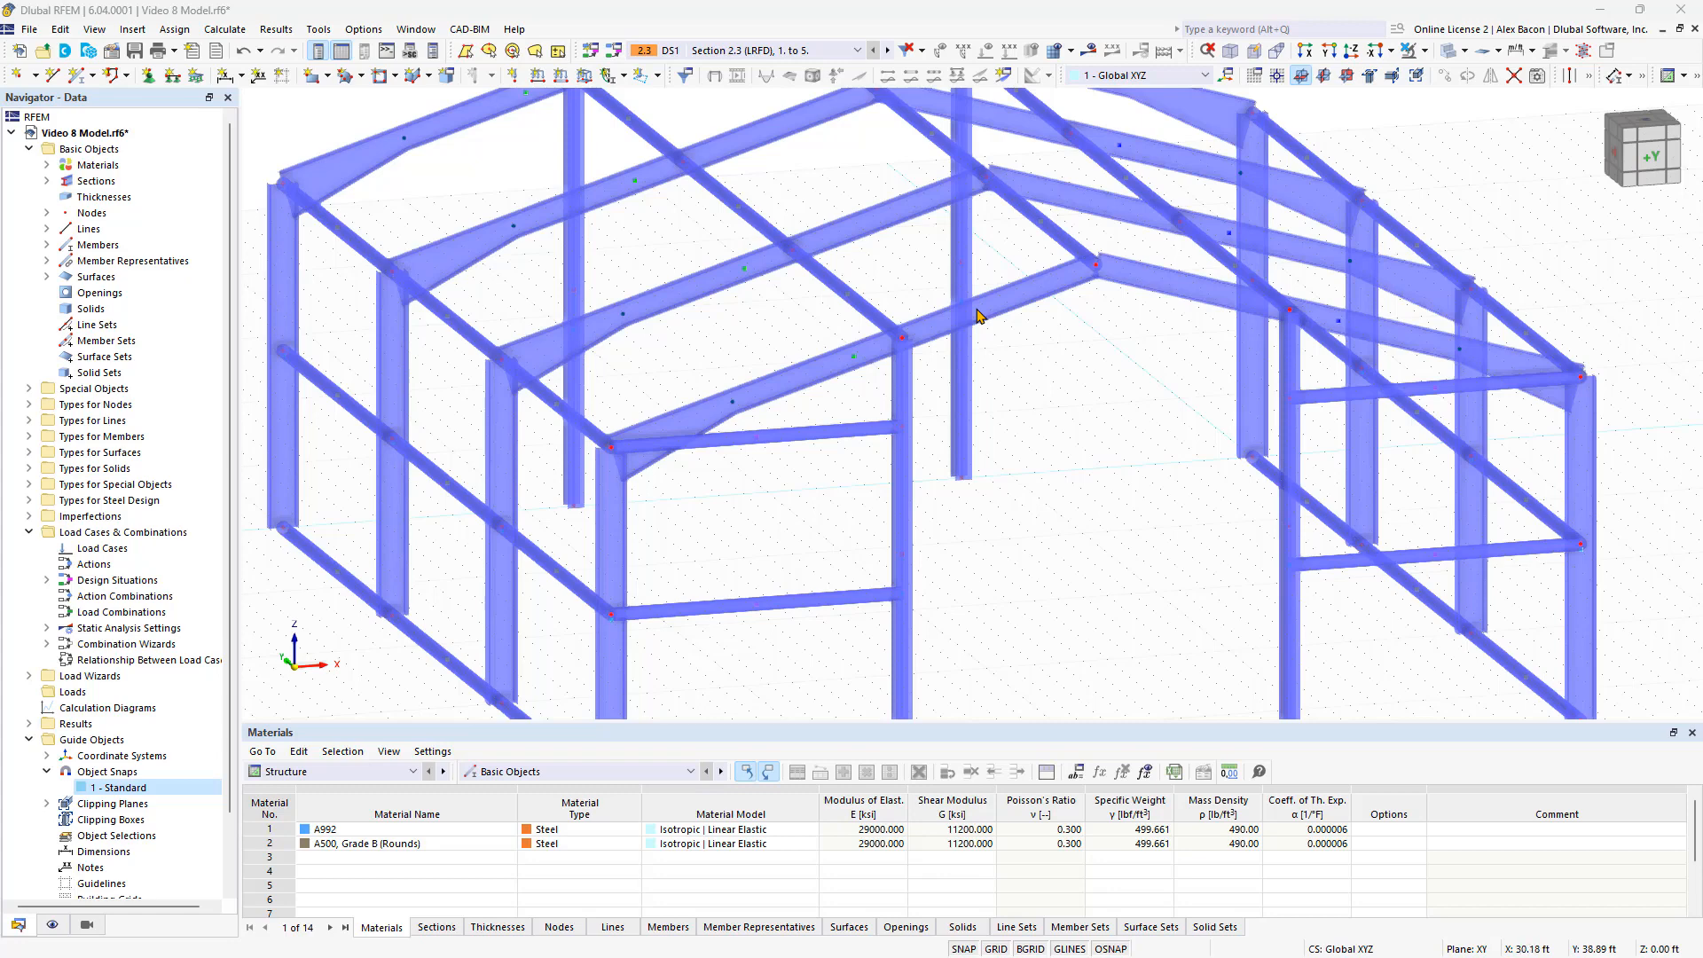
Step: Change the node type to On Member for the front inner-column node at X 12 ft, Z 14 ft
left_click(1652, 156)
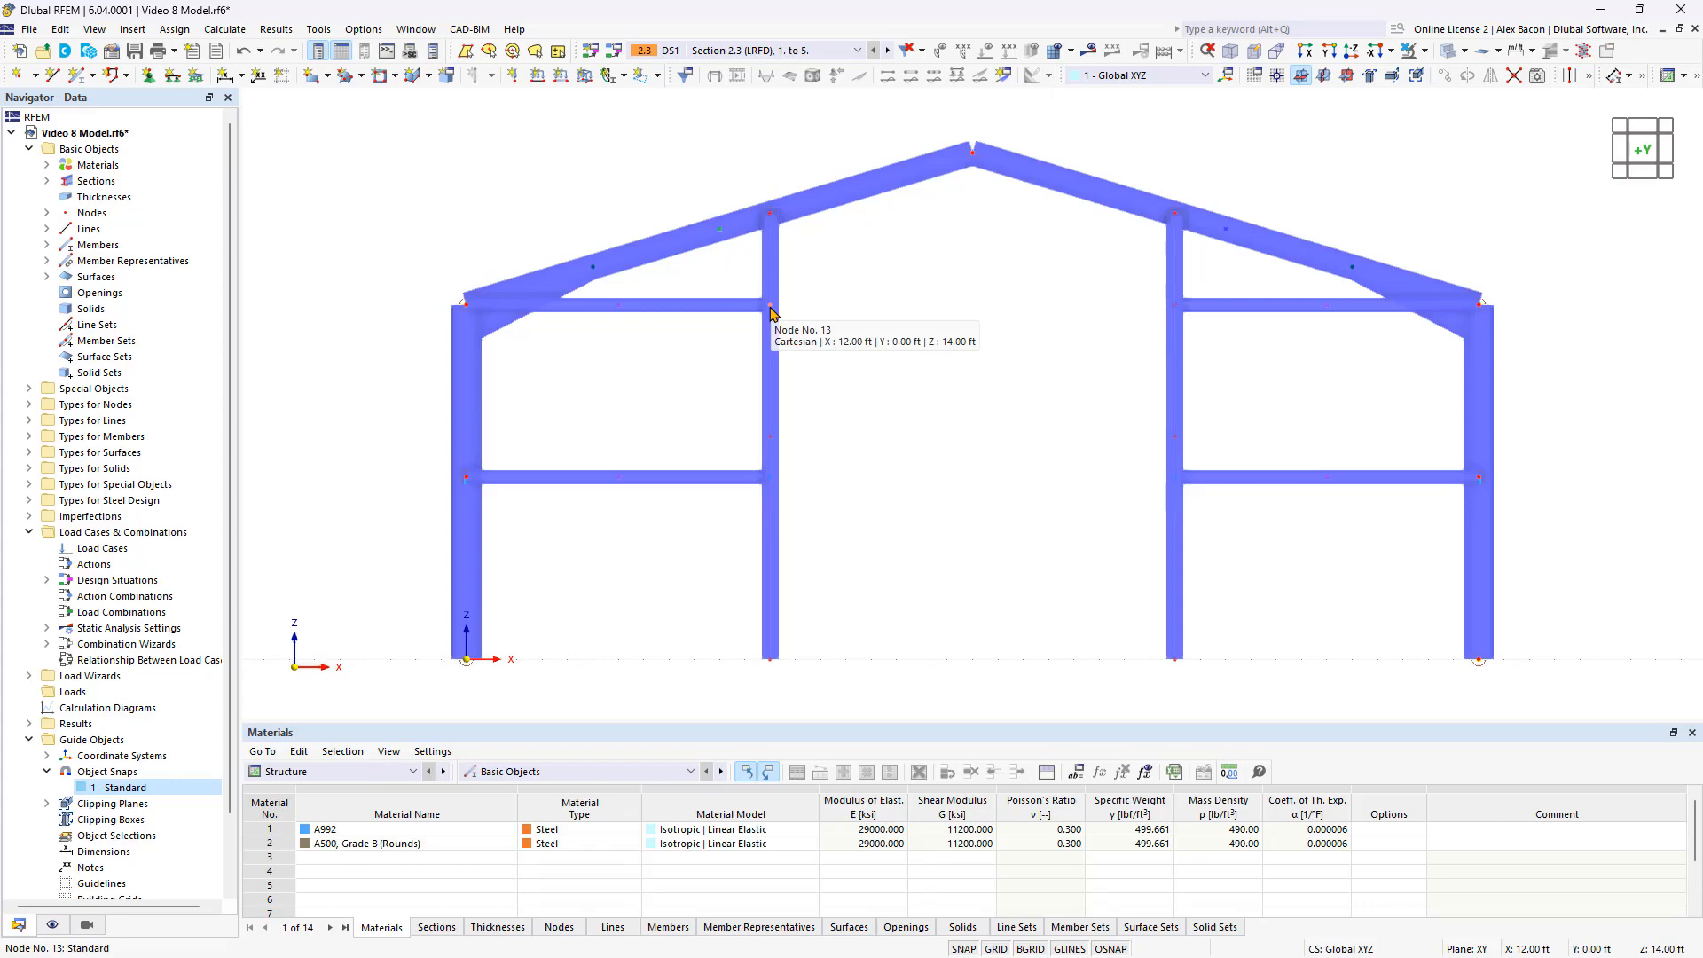
double_click(770, 310)
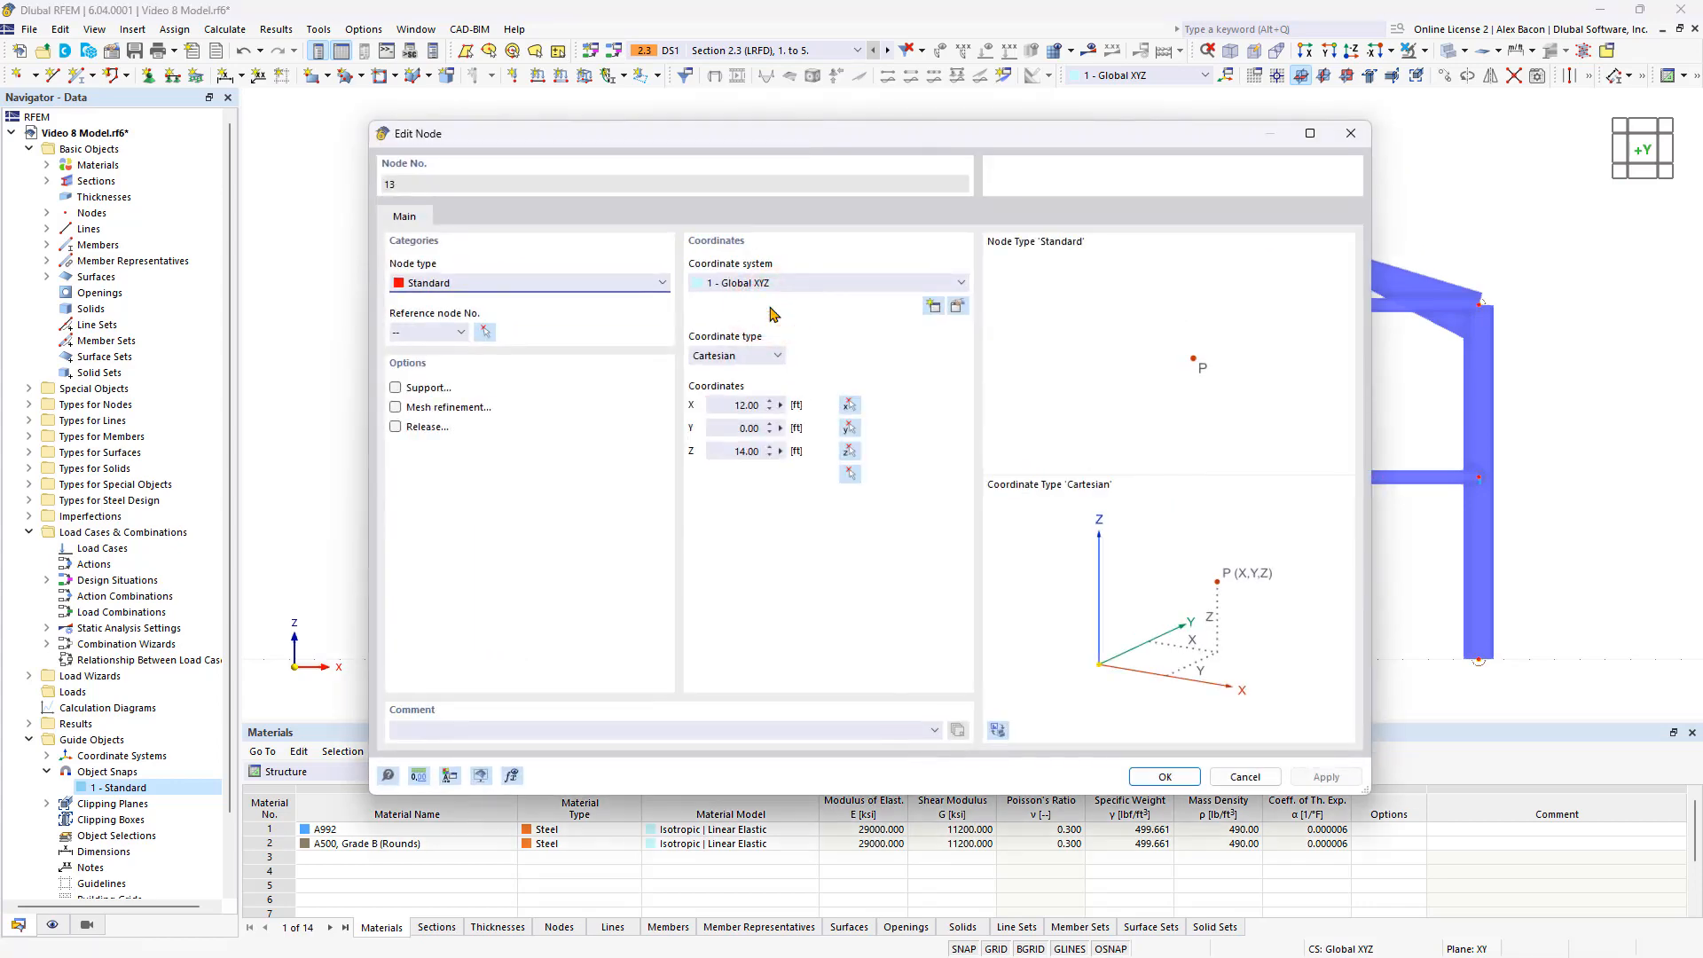
left_click(564, 283)
left_click(564, 283)
left_click(564, 283)
left_click(535, 362)
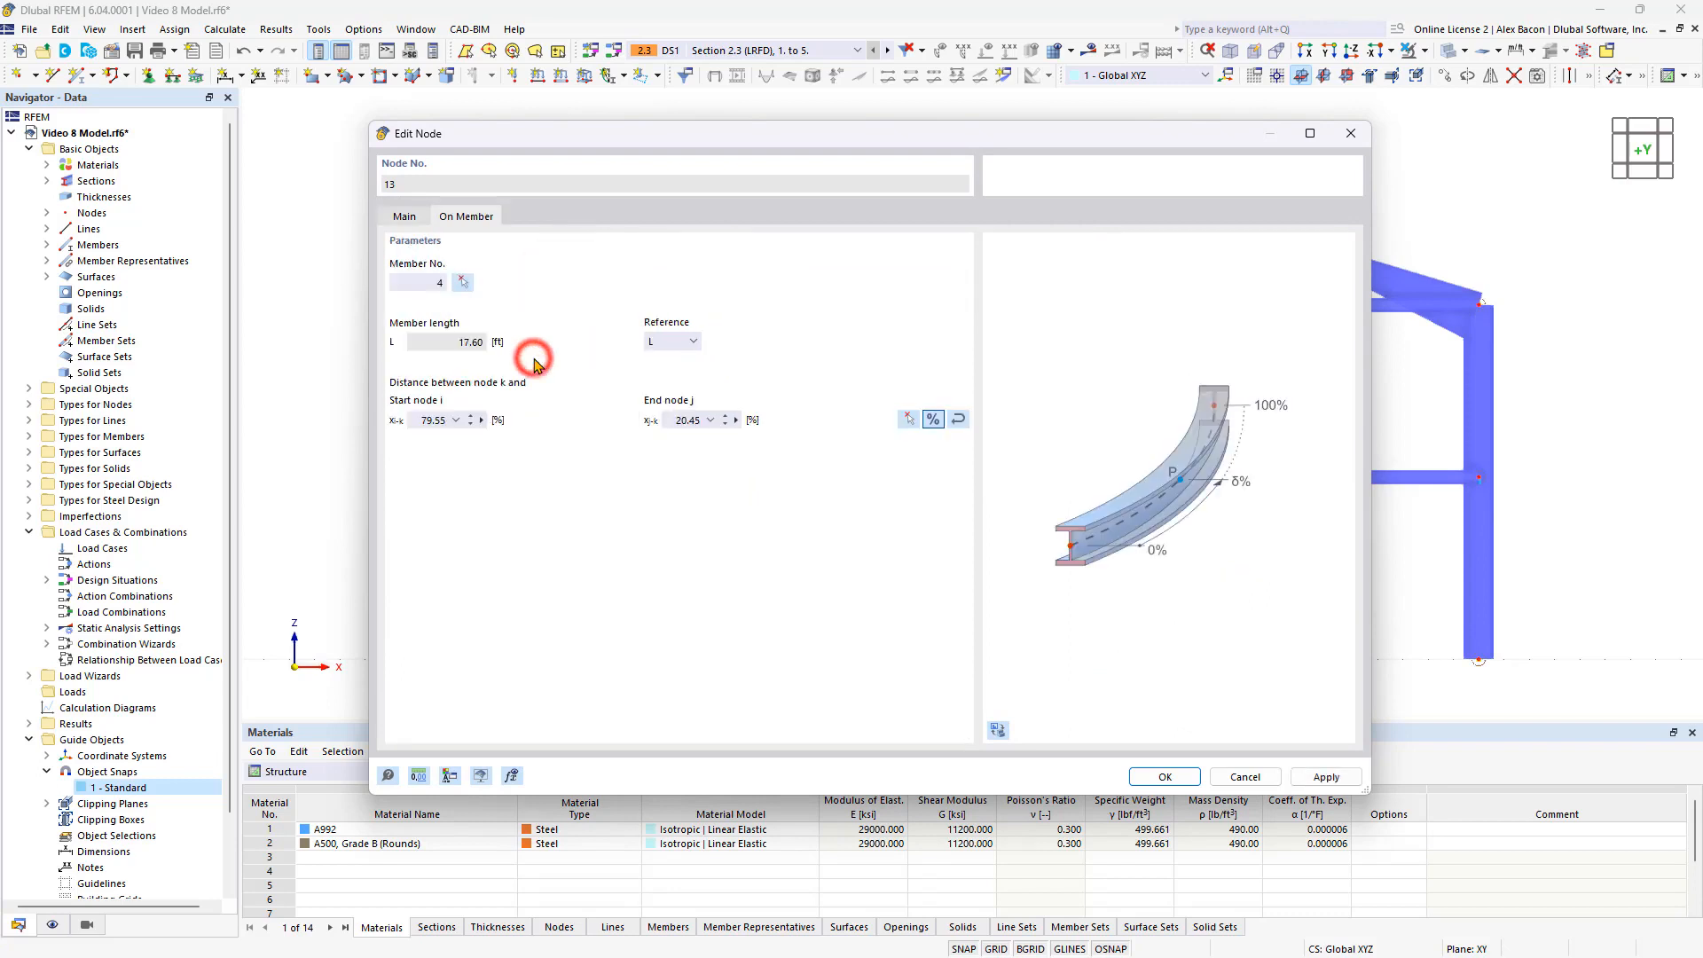
key("Return")
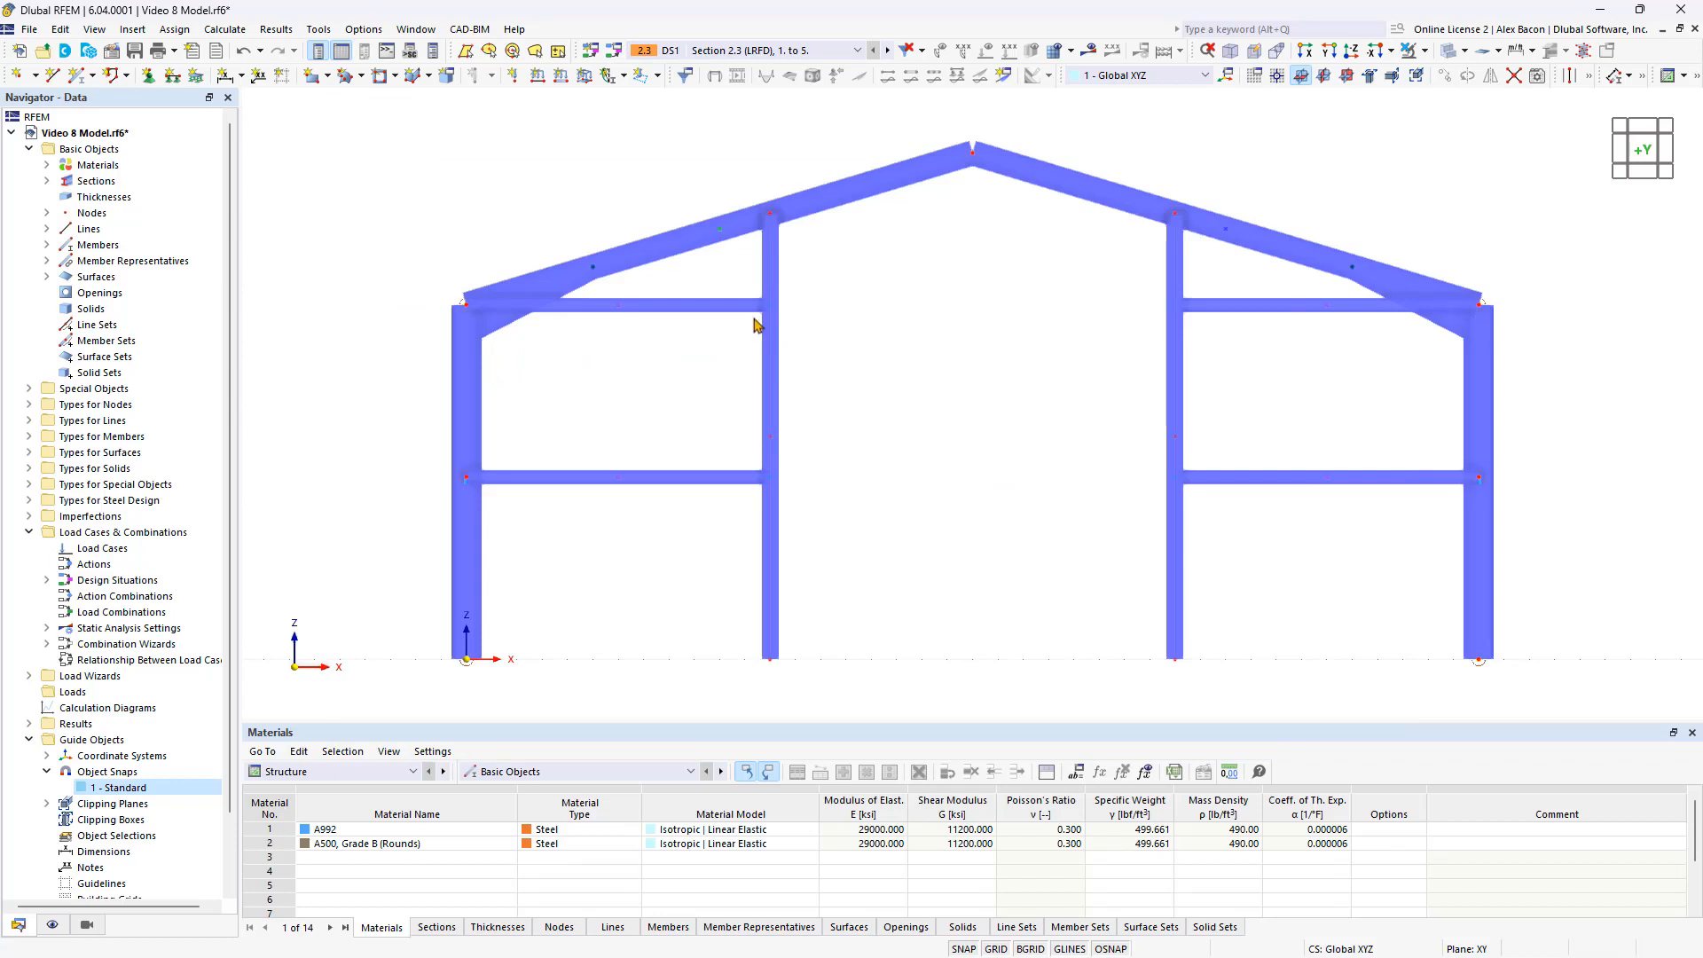
Step: Select the four new horizontal truss members in the front end frame and copy them to the rear end frame
left_click(1272, 286)
left_click_drag(1272, 289, 1272, 545)
left_click(1637, 171)
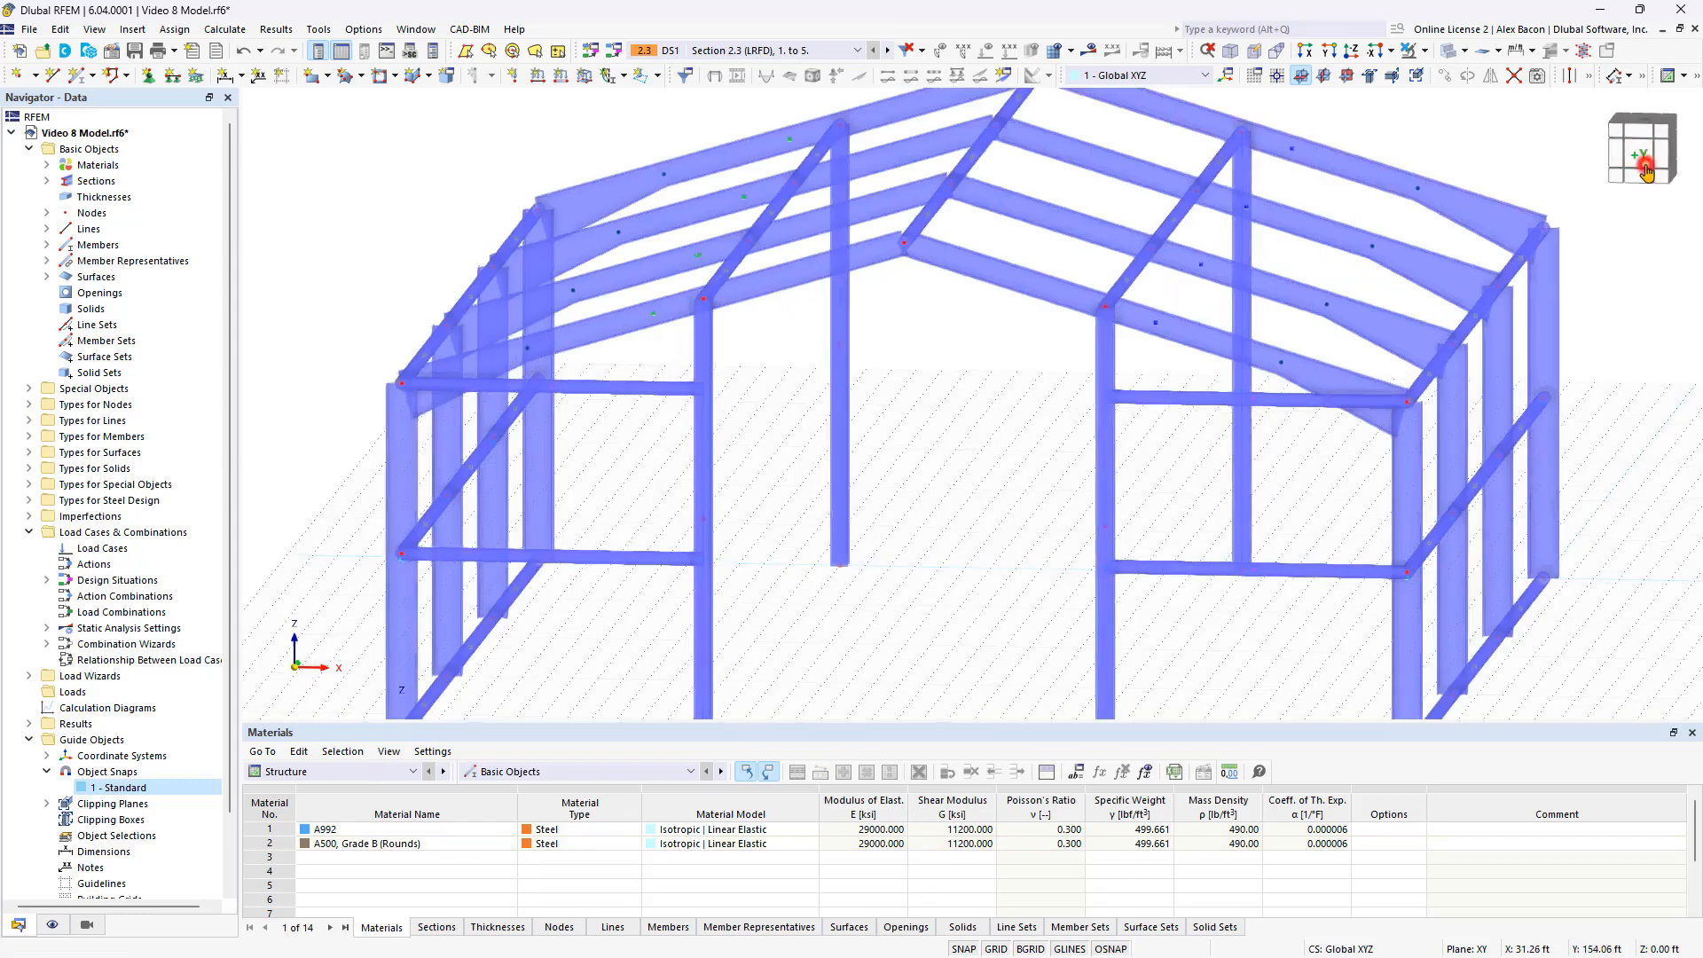
left_click(1646, 165)
left_click_drag(1300, 285, 1262, 549)
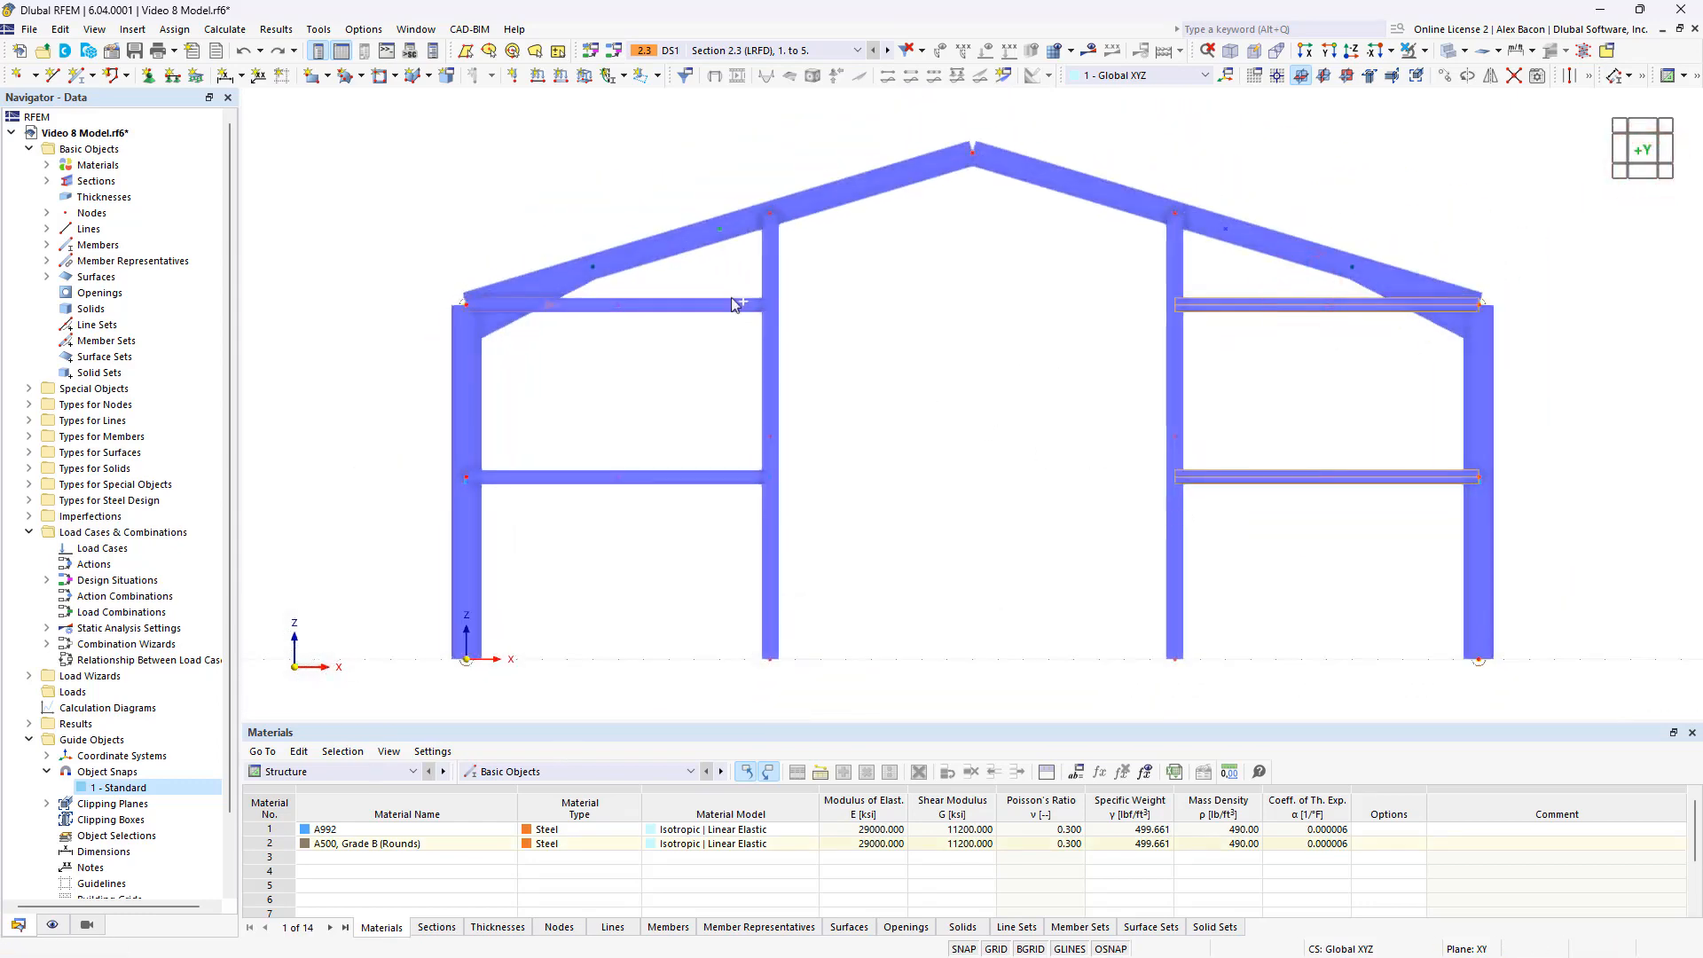
left_click_drag(700, 280, 668, 520, "ctrl")
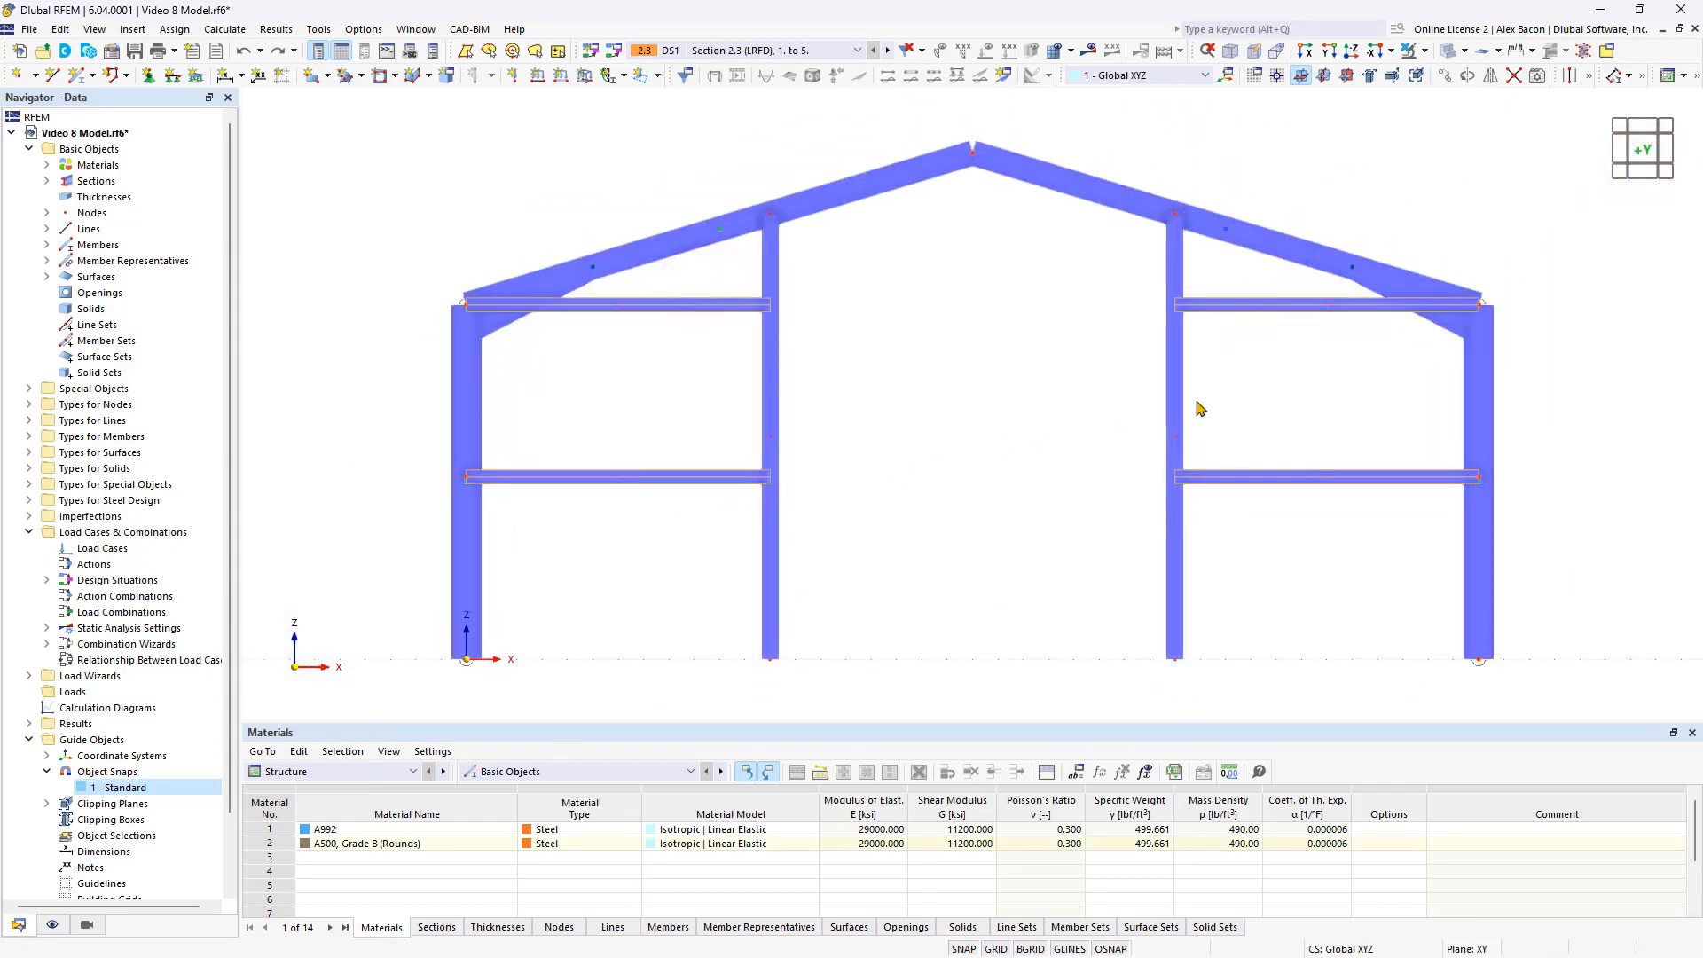
middle_click_drag(1361, 367, 1316, 446, "ctrl")
scroll(1285, 417, "down", 4)
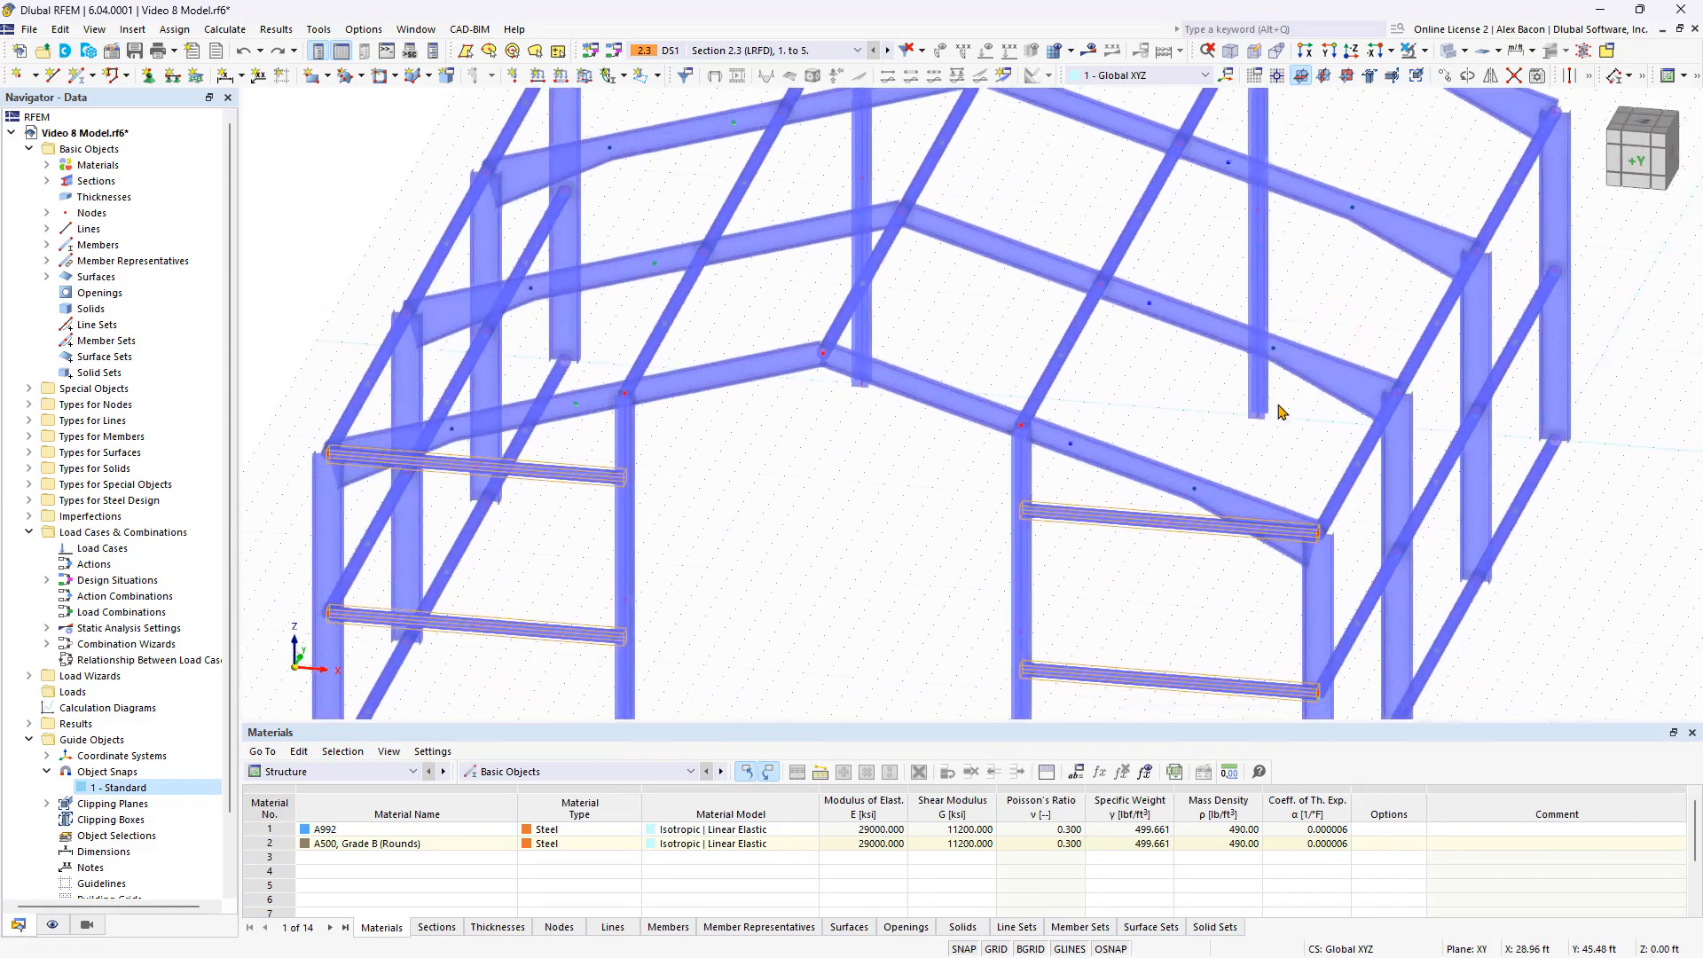
left_click_drag(1234, 594, 1469, 307, "ctrl")
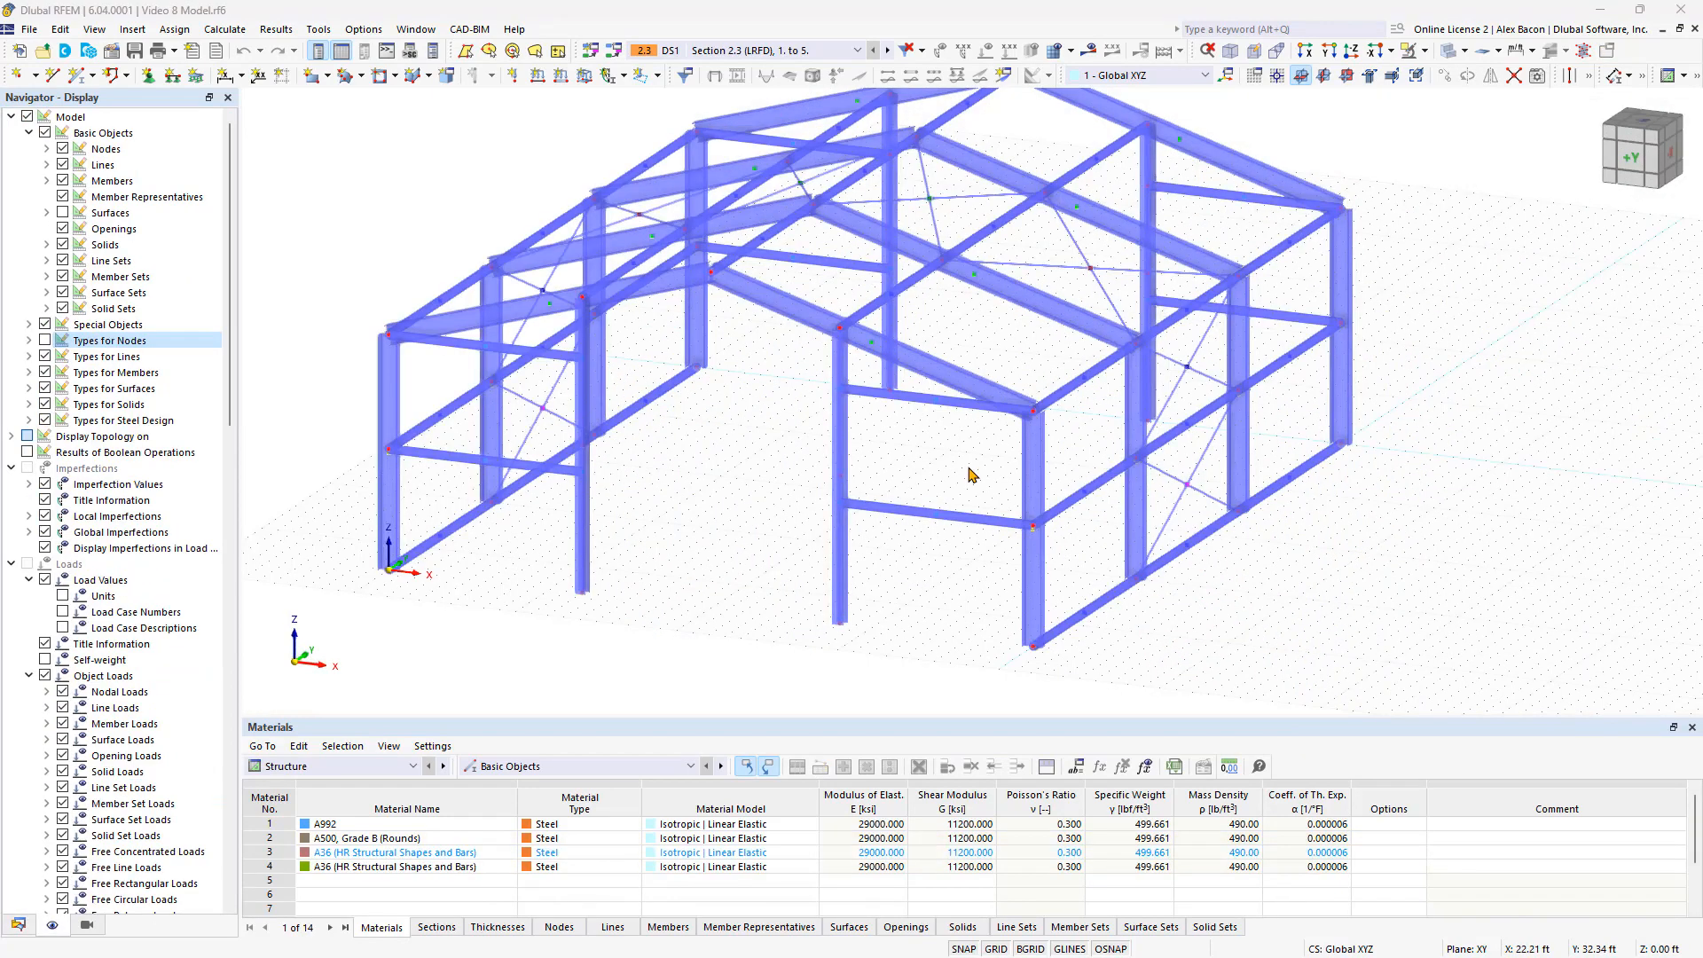
Step: Change the node type to On Member for the two rear inner-column nodes at Y 45 ft, Z 14 ft
middle_click_drag(1131, 348, 1088, 369, "ctrl")
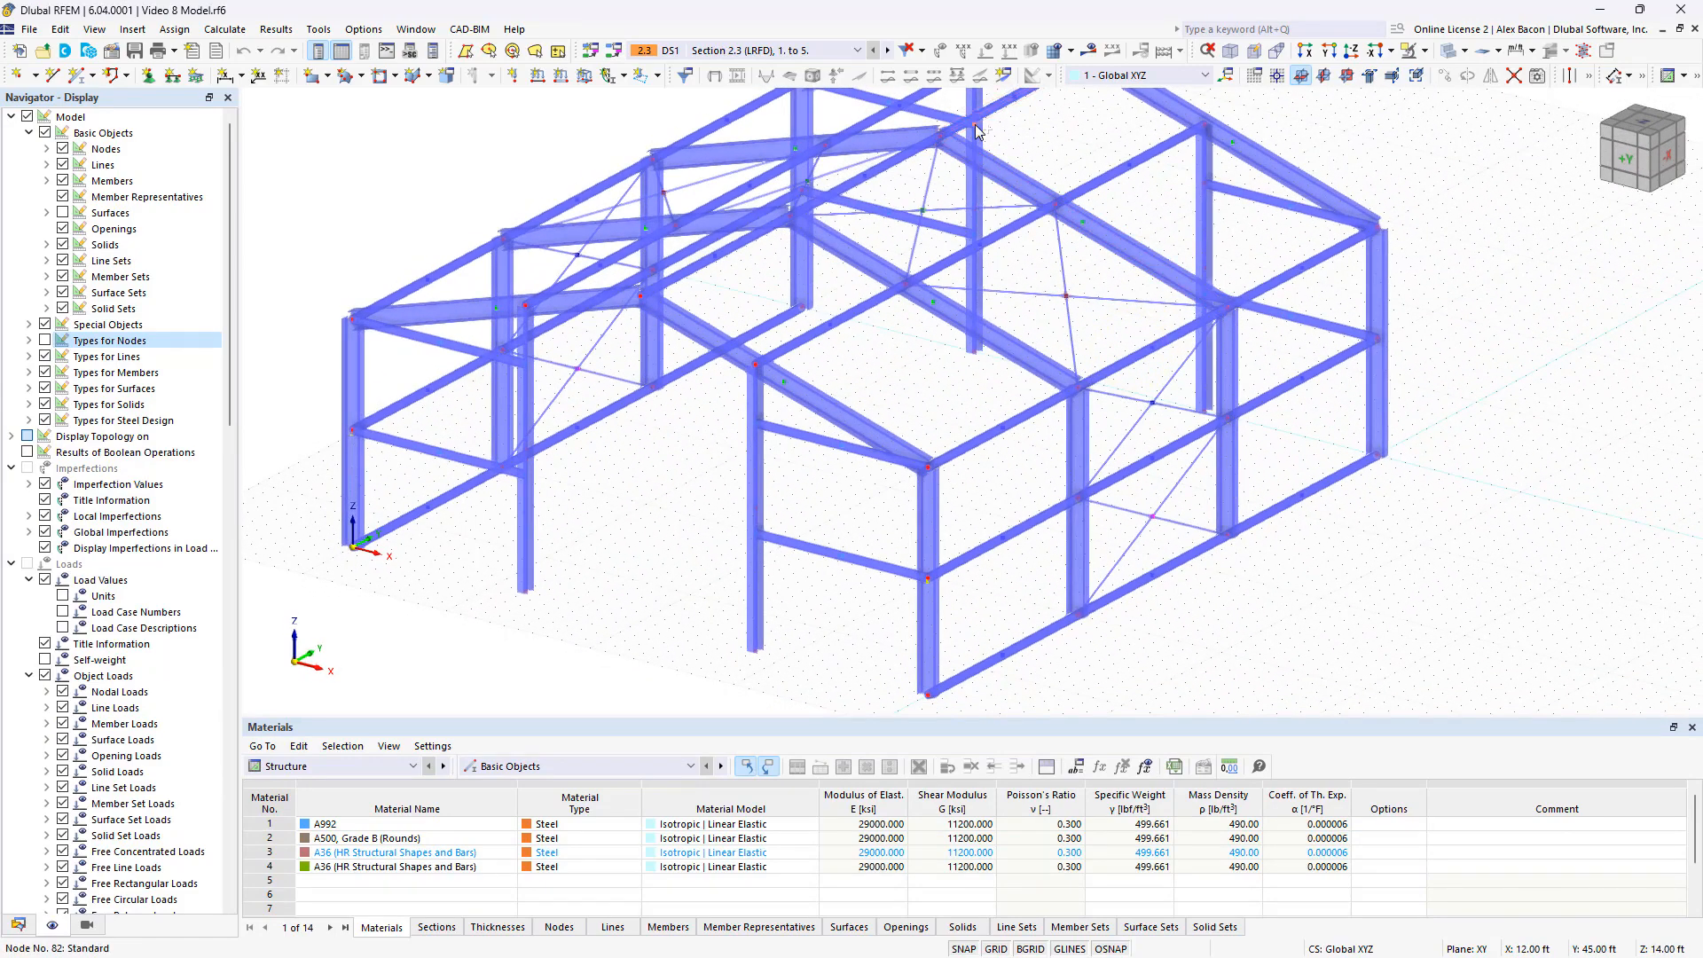
double_click(1203, 185)
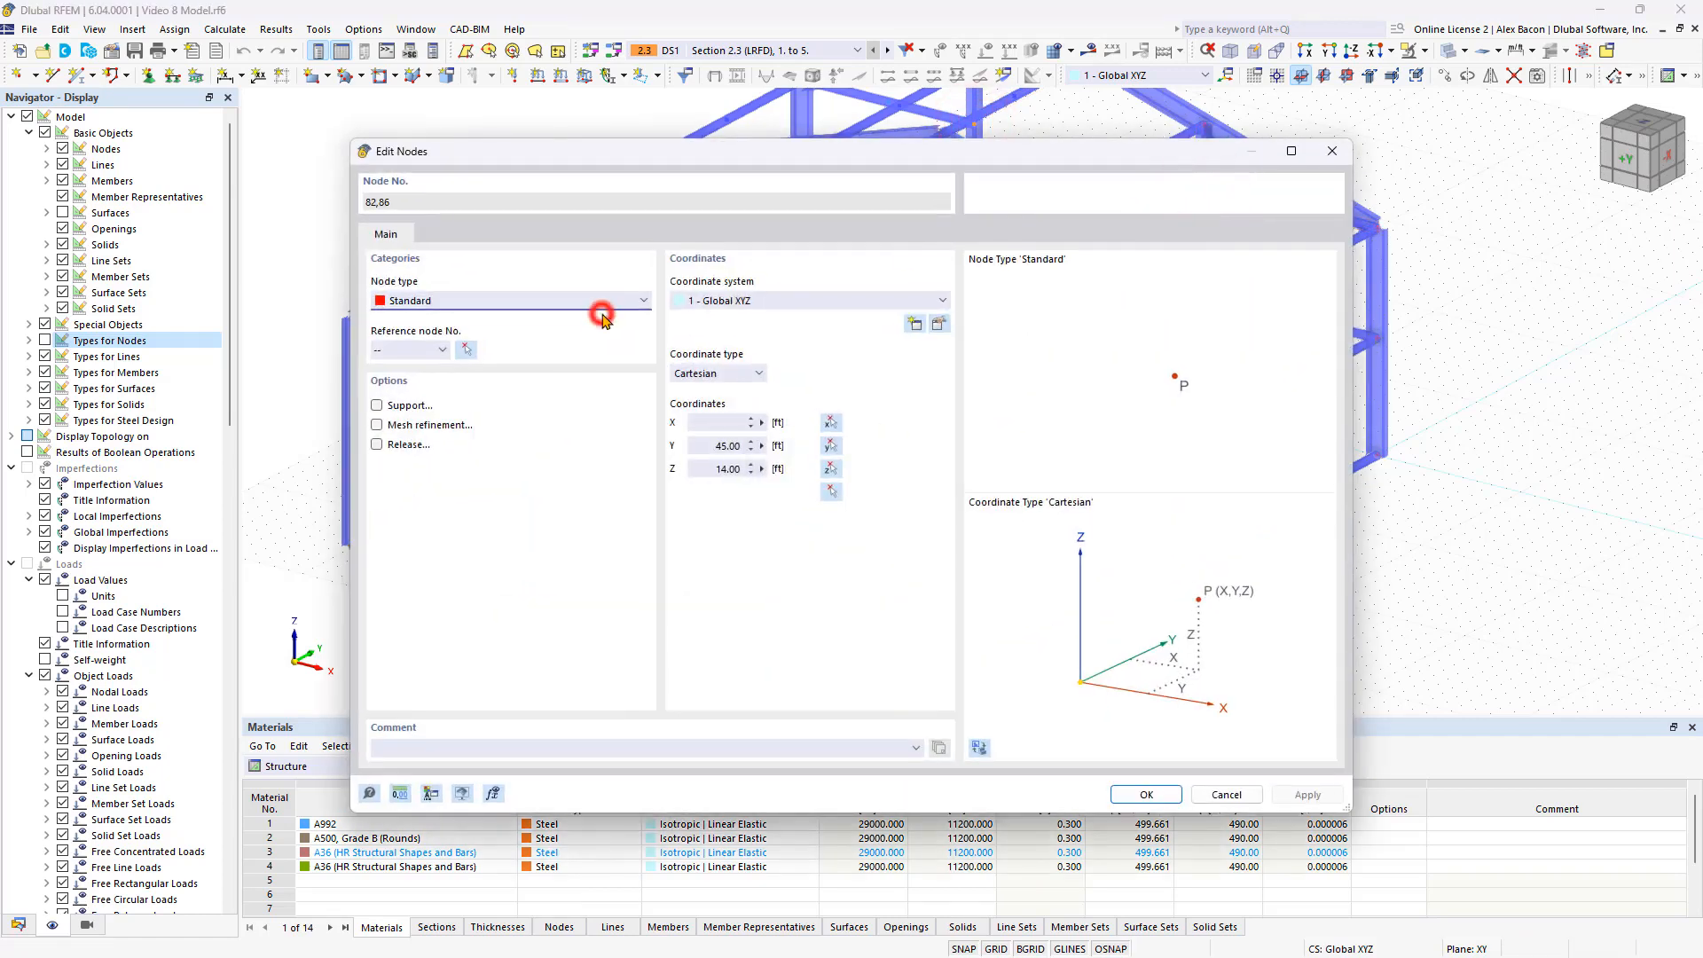
left_click(602, 317)
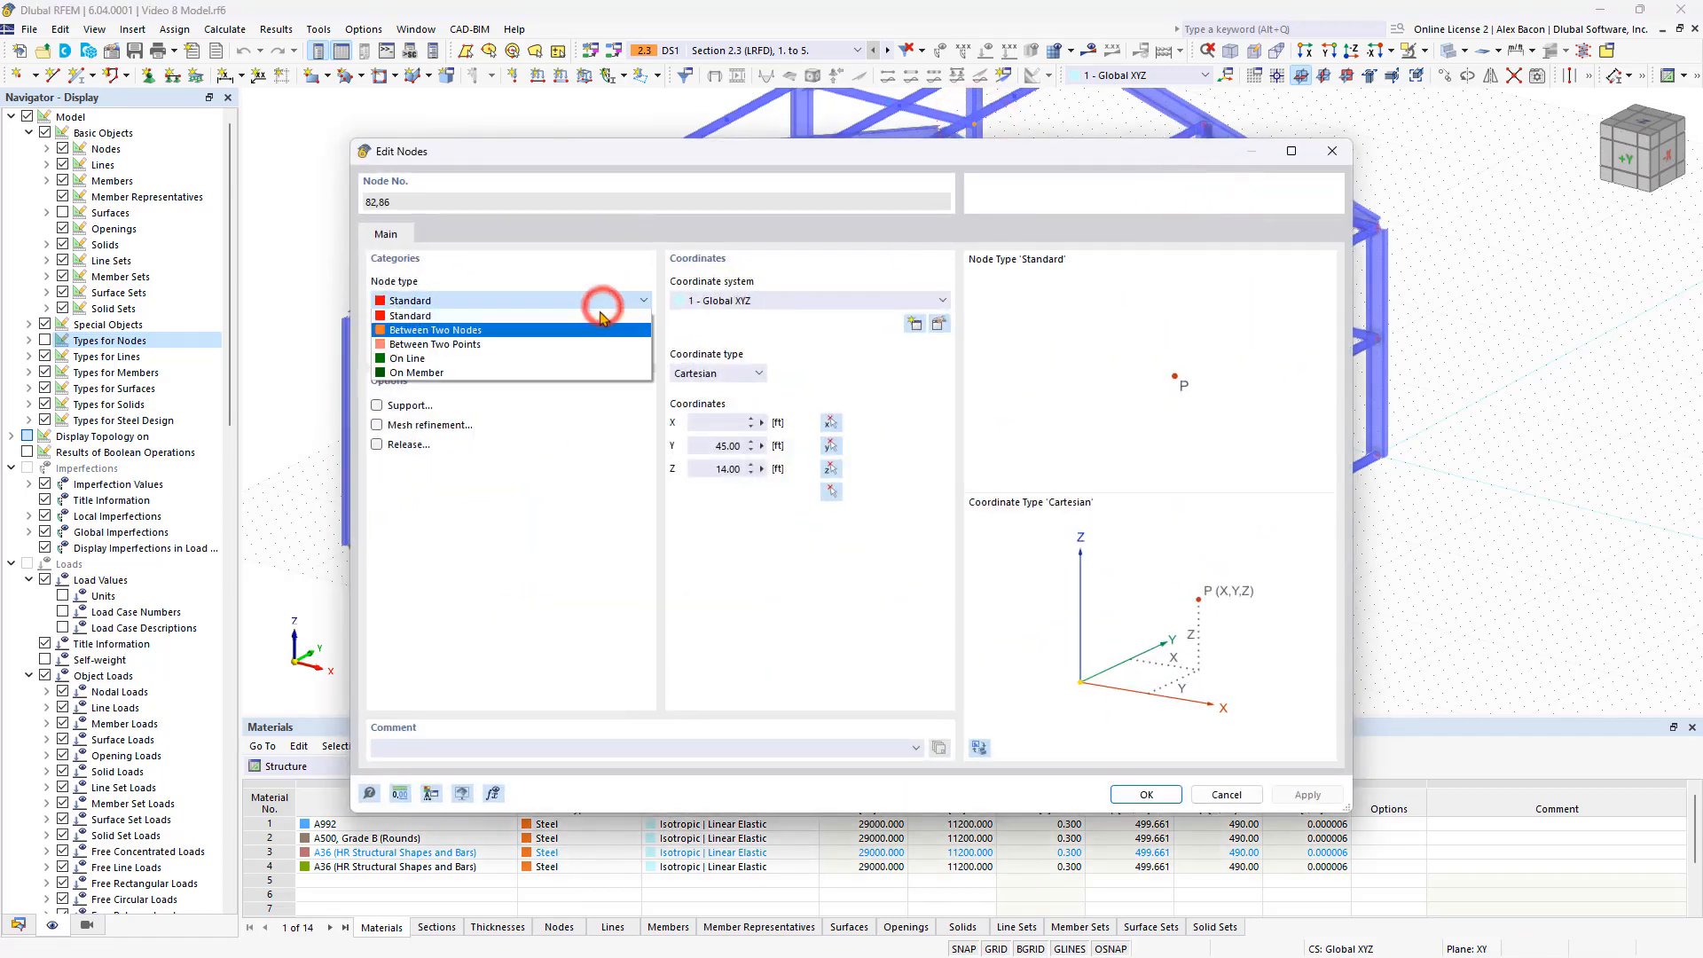
left_click(558, 371)
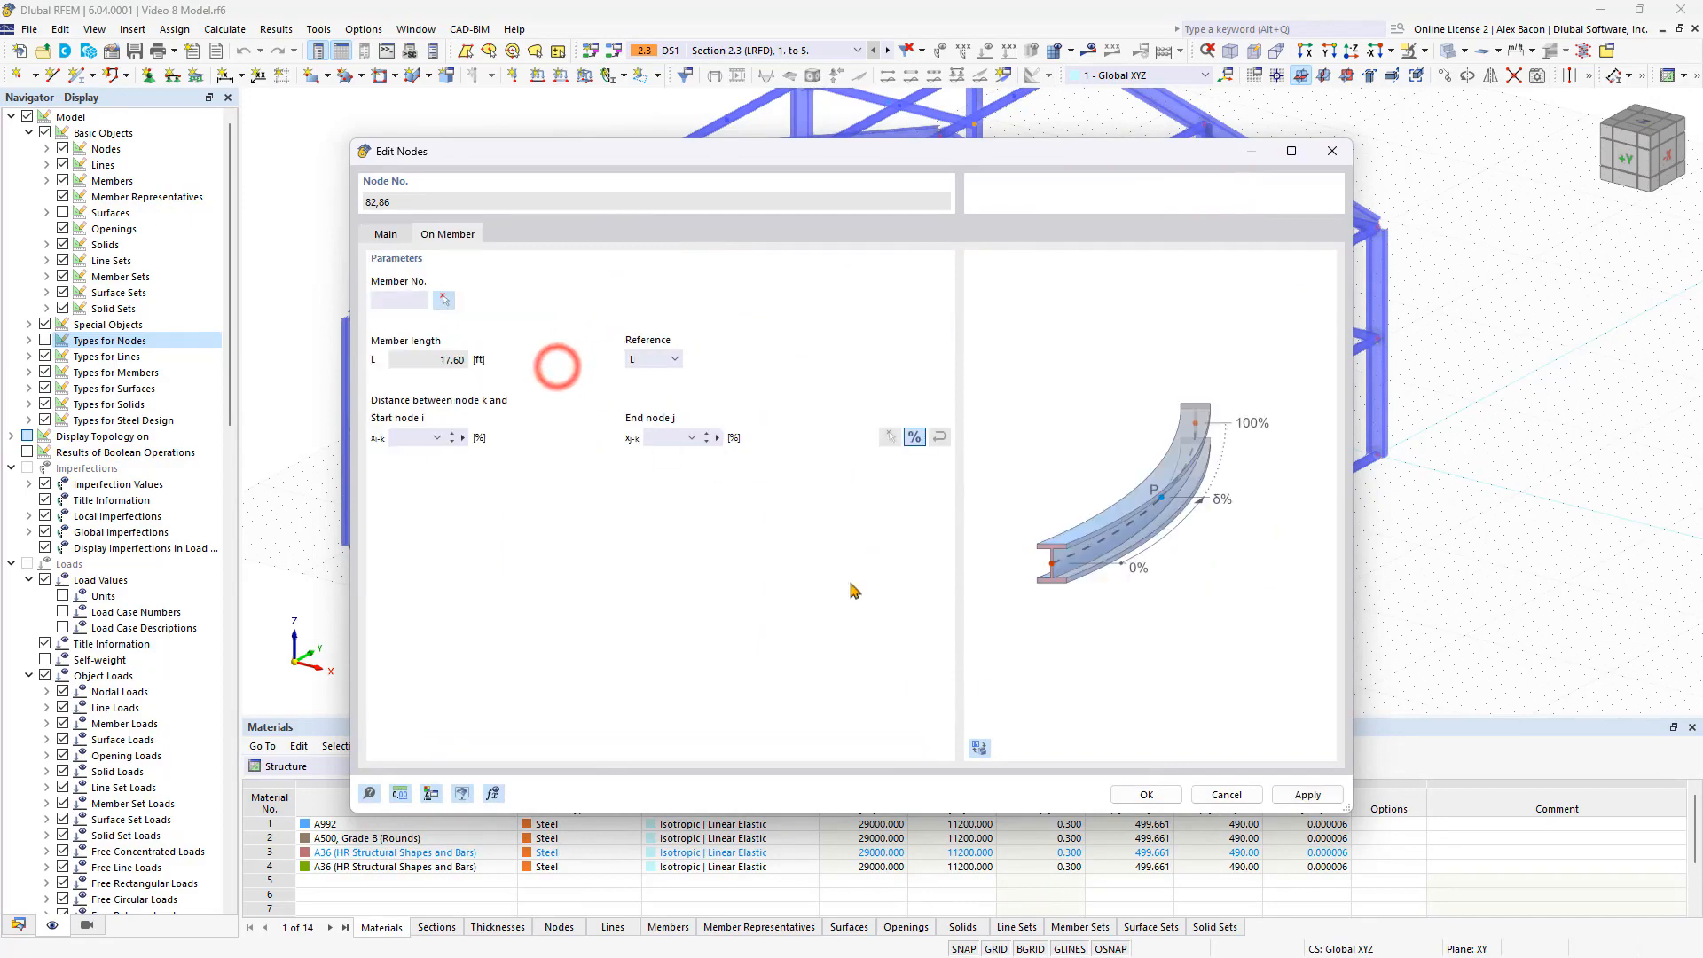
left_click(1144, 796)
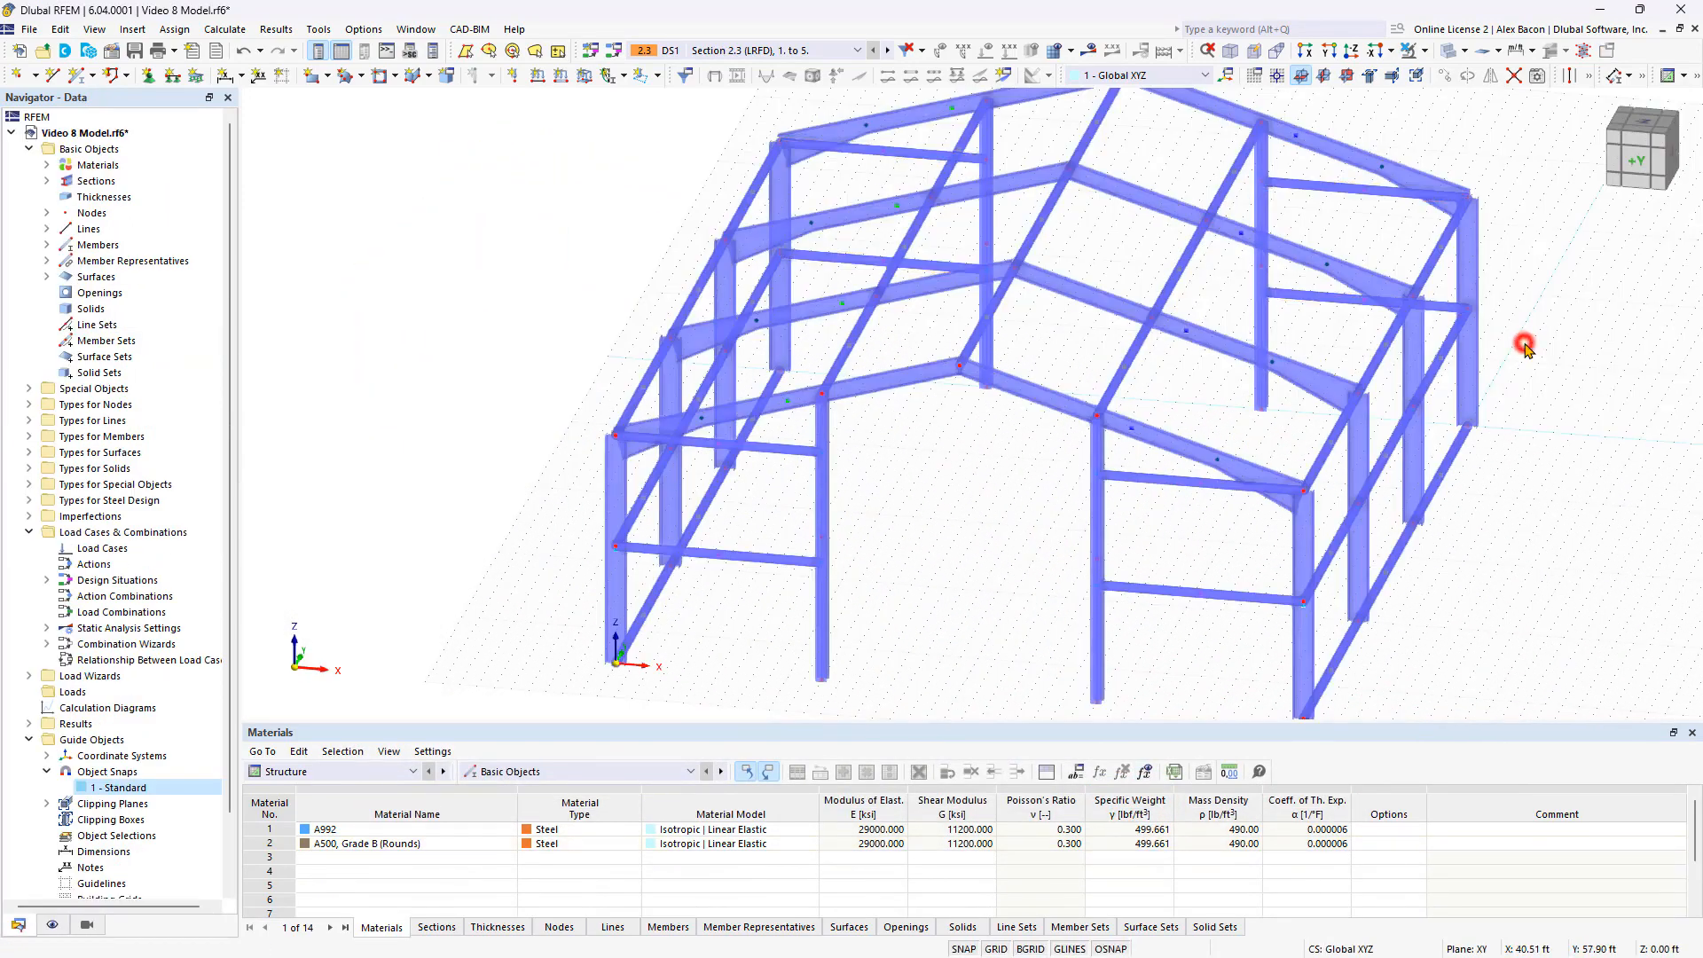
Step: Select only the rafters of all four frames in the plan view, leaving out the horizontal truss members
left_click(1524, 345)
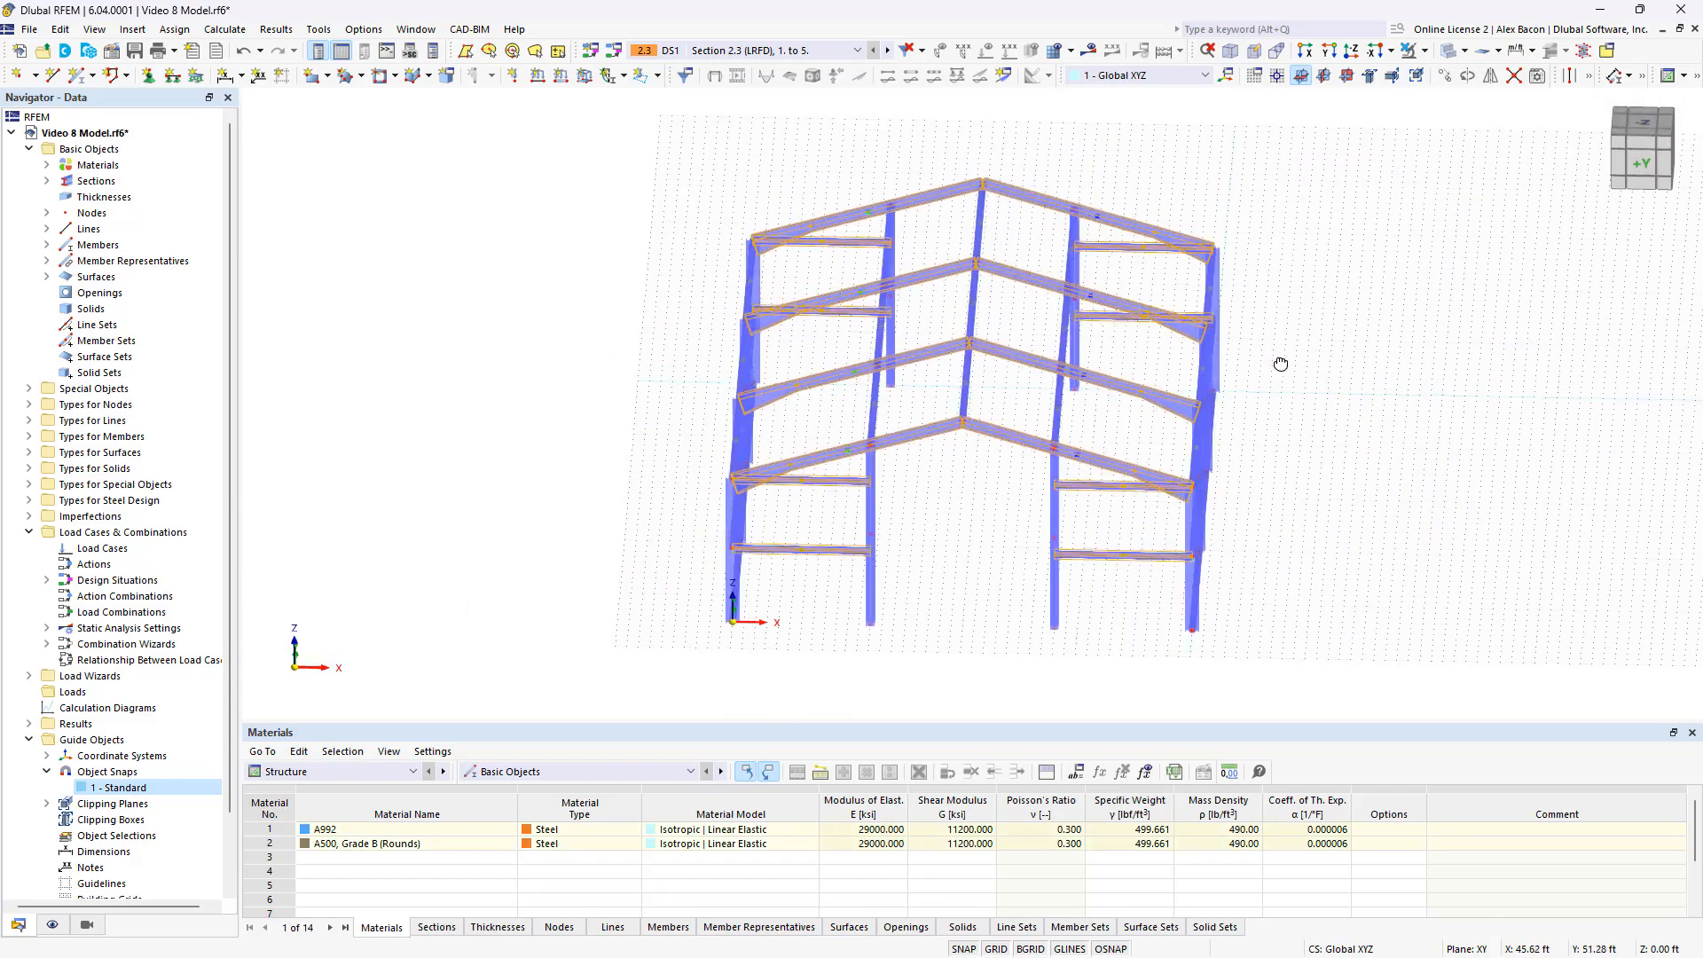
left_click(1645, 126)
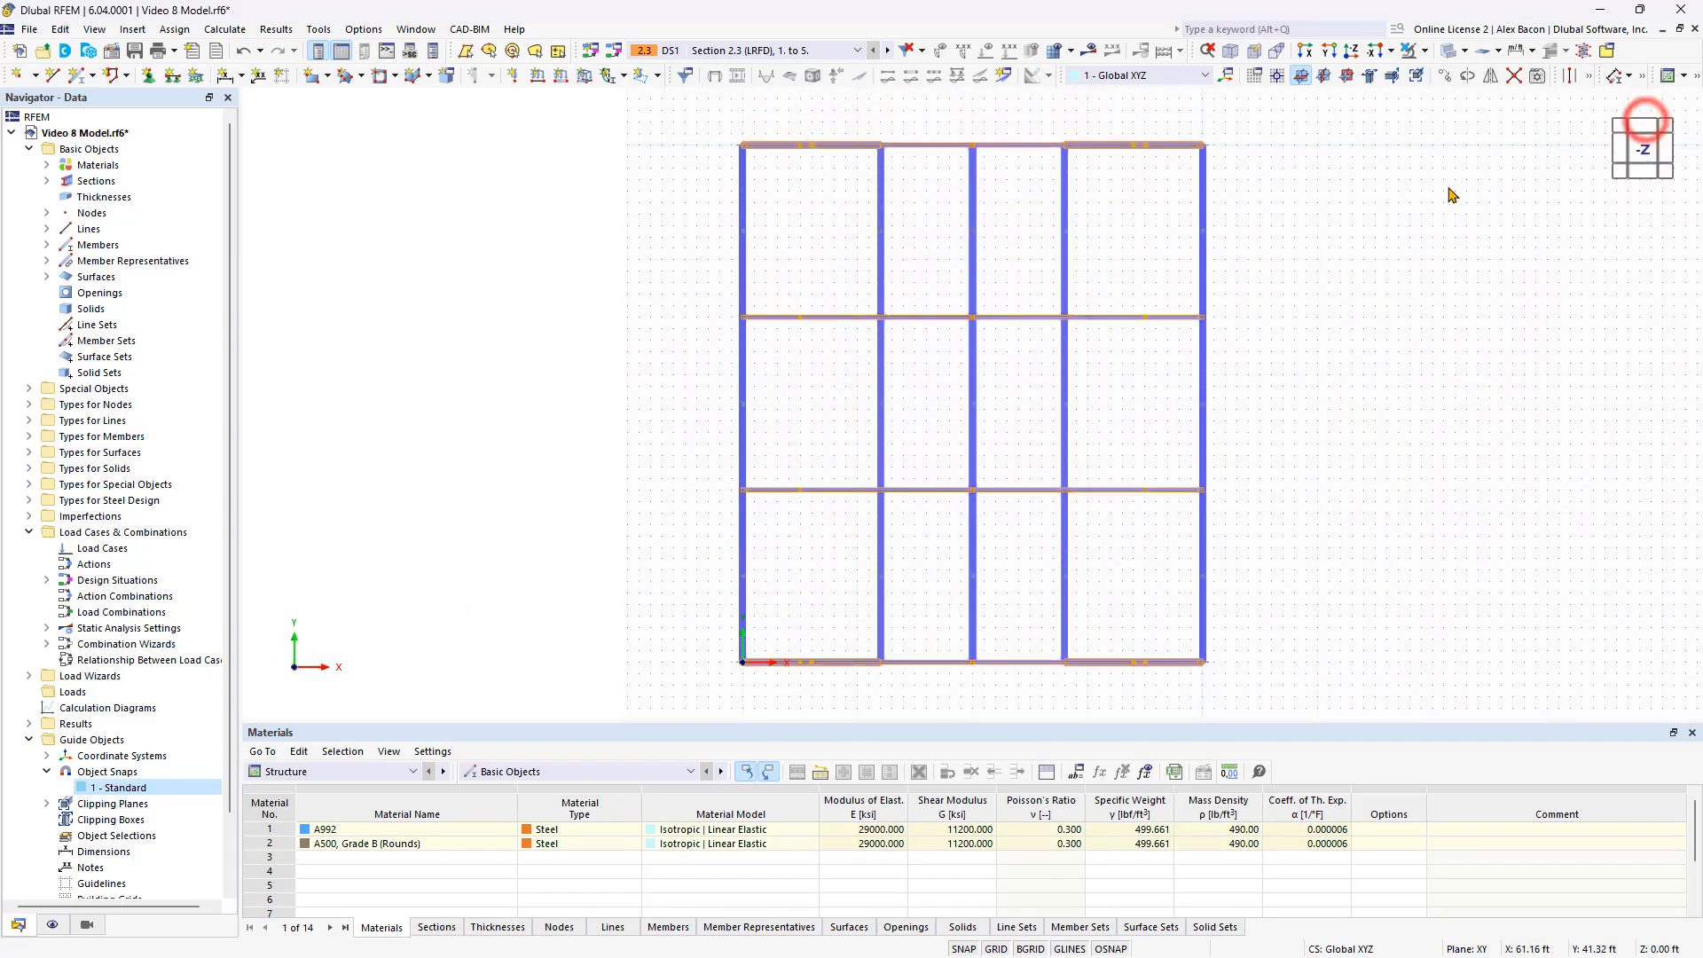
left_click(1444, 183)
left_click_drag(1028, 133, 1018, 683)
left_click_drag(942, 129, 925, 681)
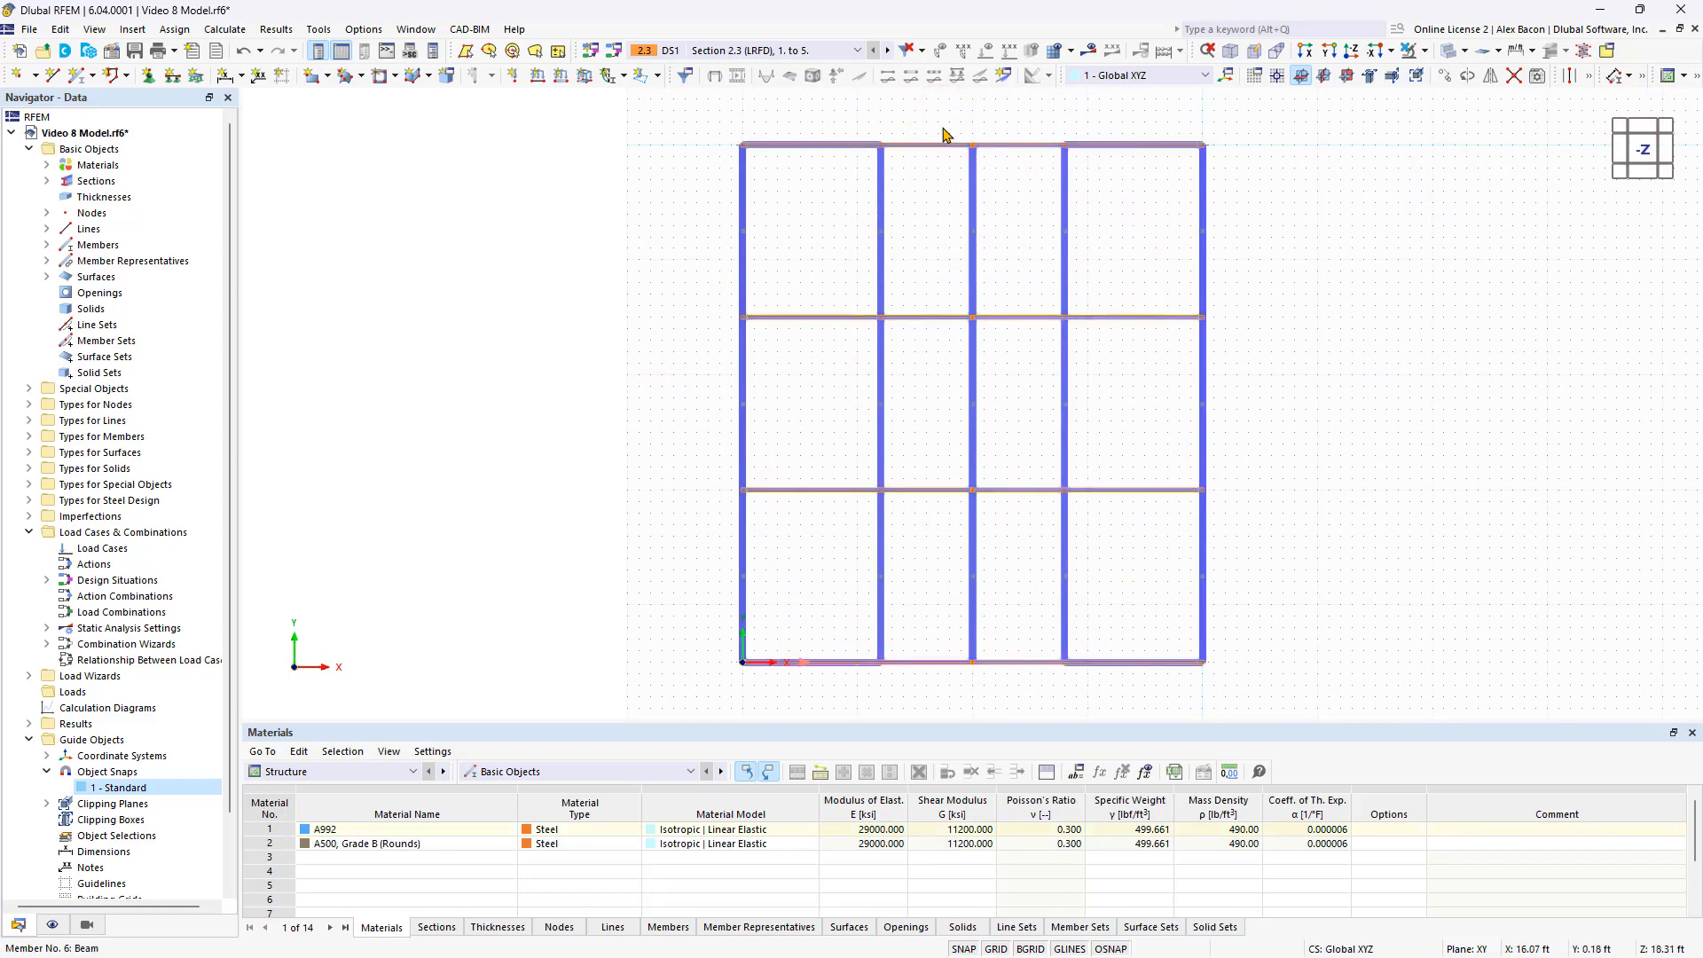
left_click(928, 664)
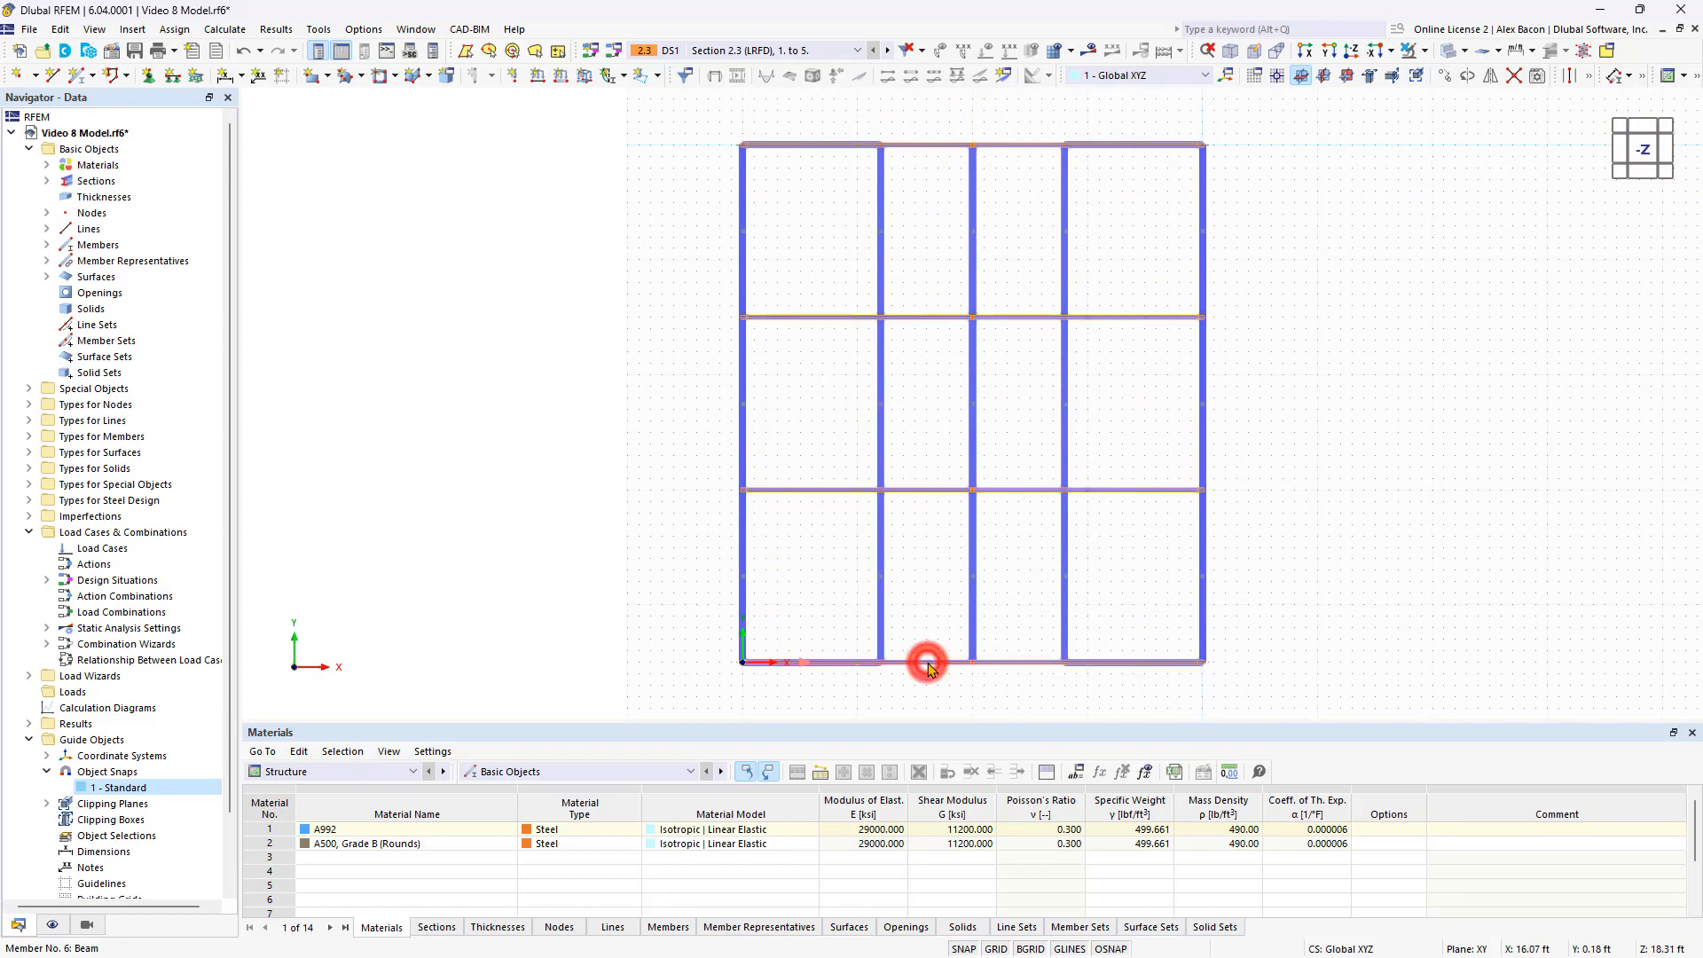
Step: Open the selected rafters for editing and set their section distribution type to Uniform
double_click(928, 663)
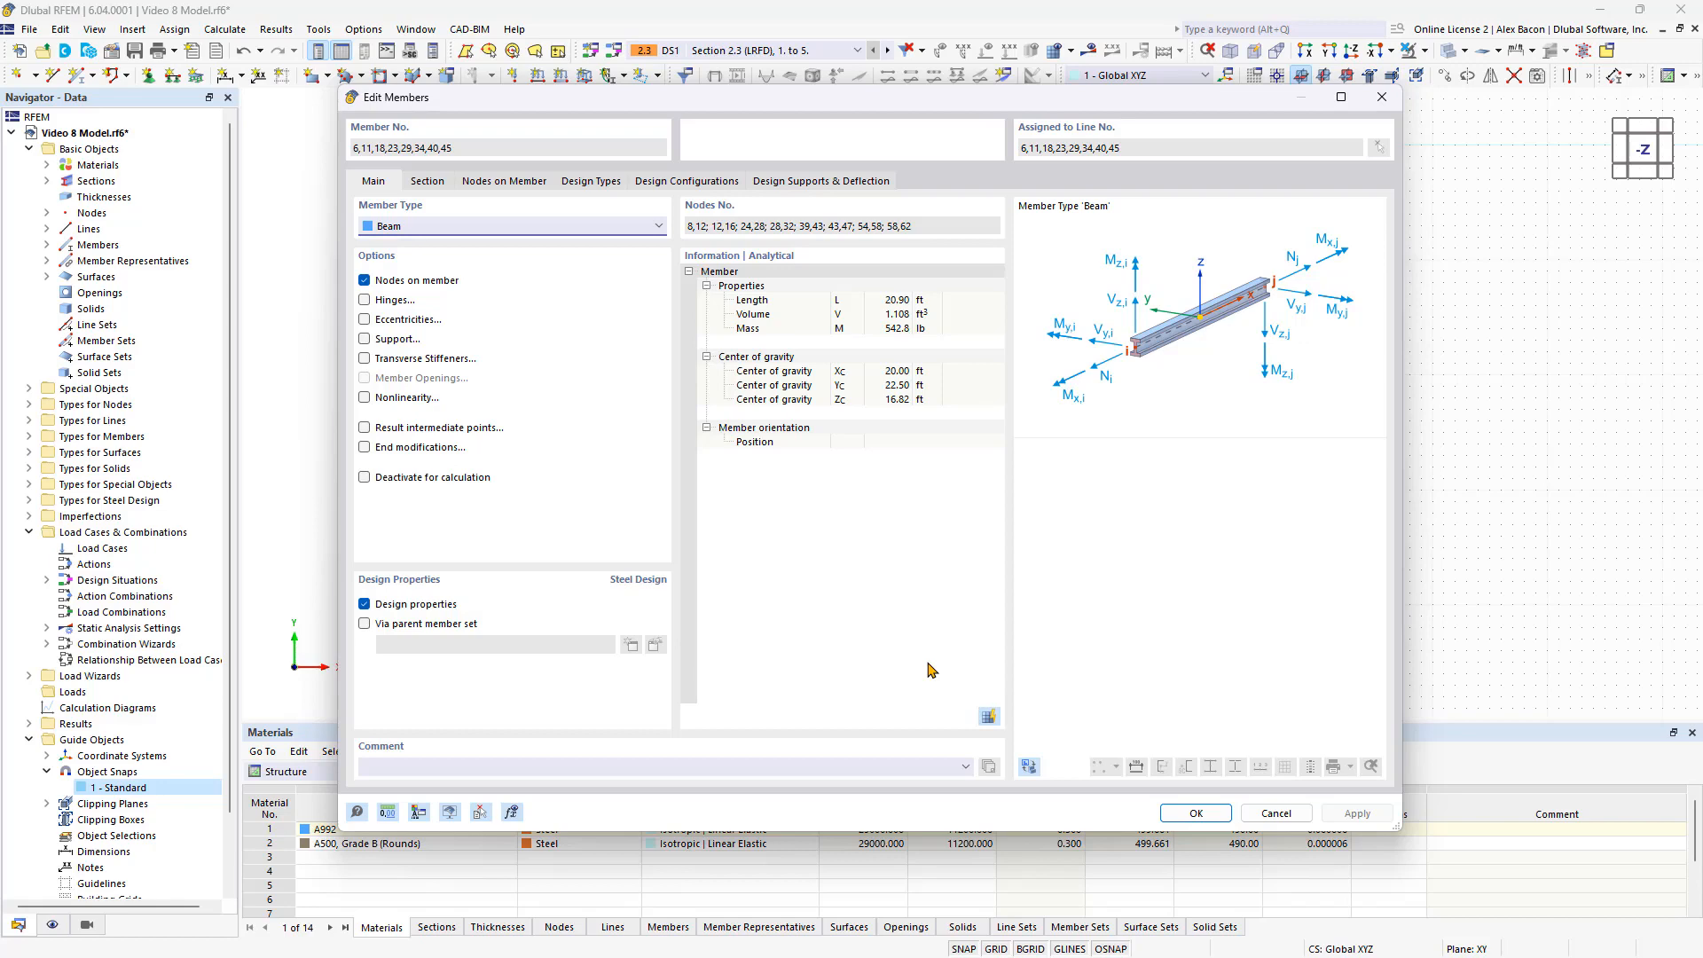
left_click(427, 181)
left_click(568, 247)
left_click(574, 241)
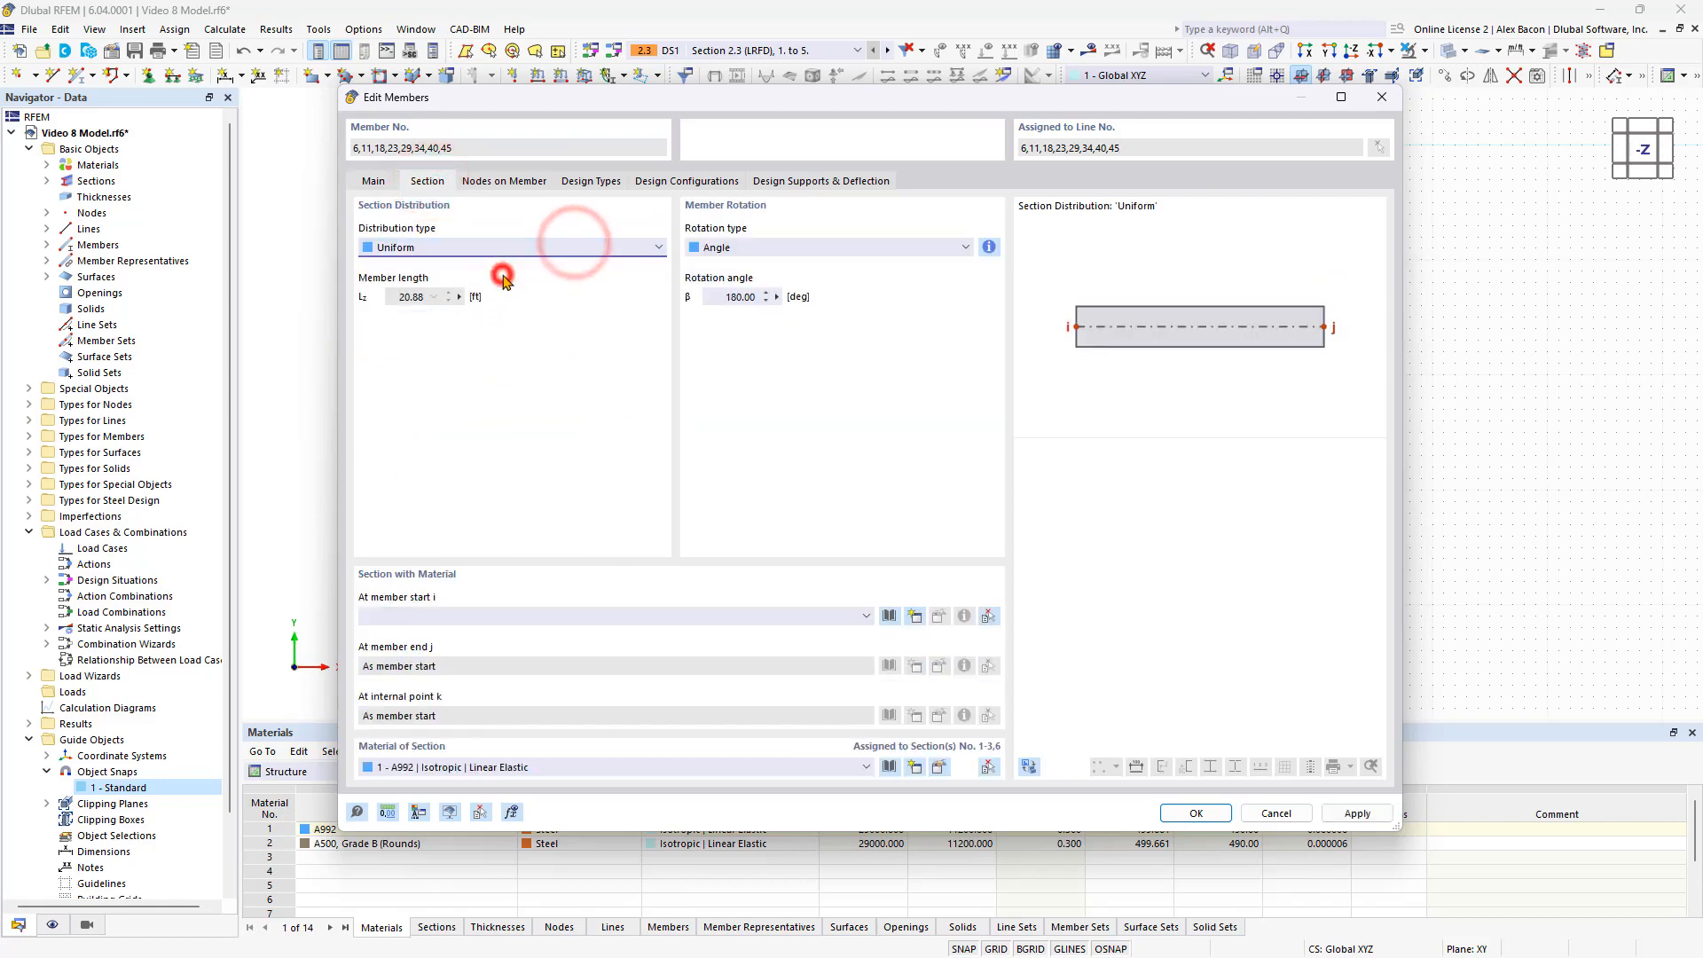
Step: Assign the AISC 15 section W 14x38 to the selected rafters and return the model to an isometric view
left_click(889, 615)
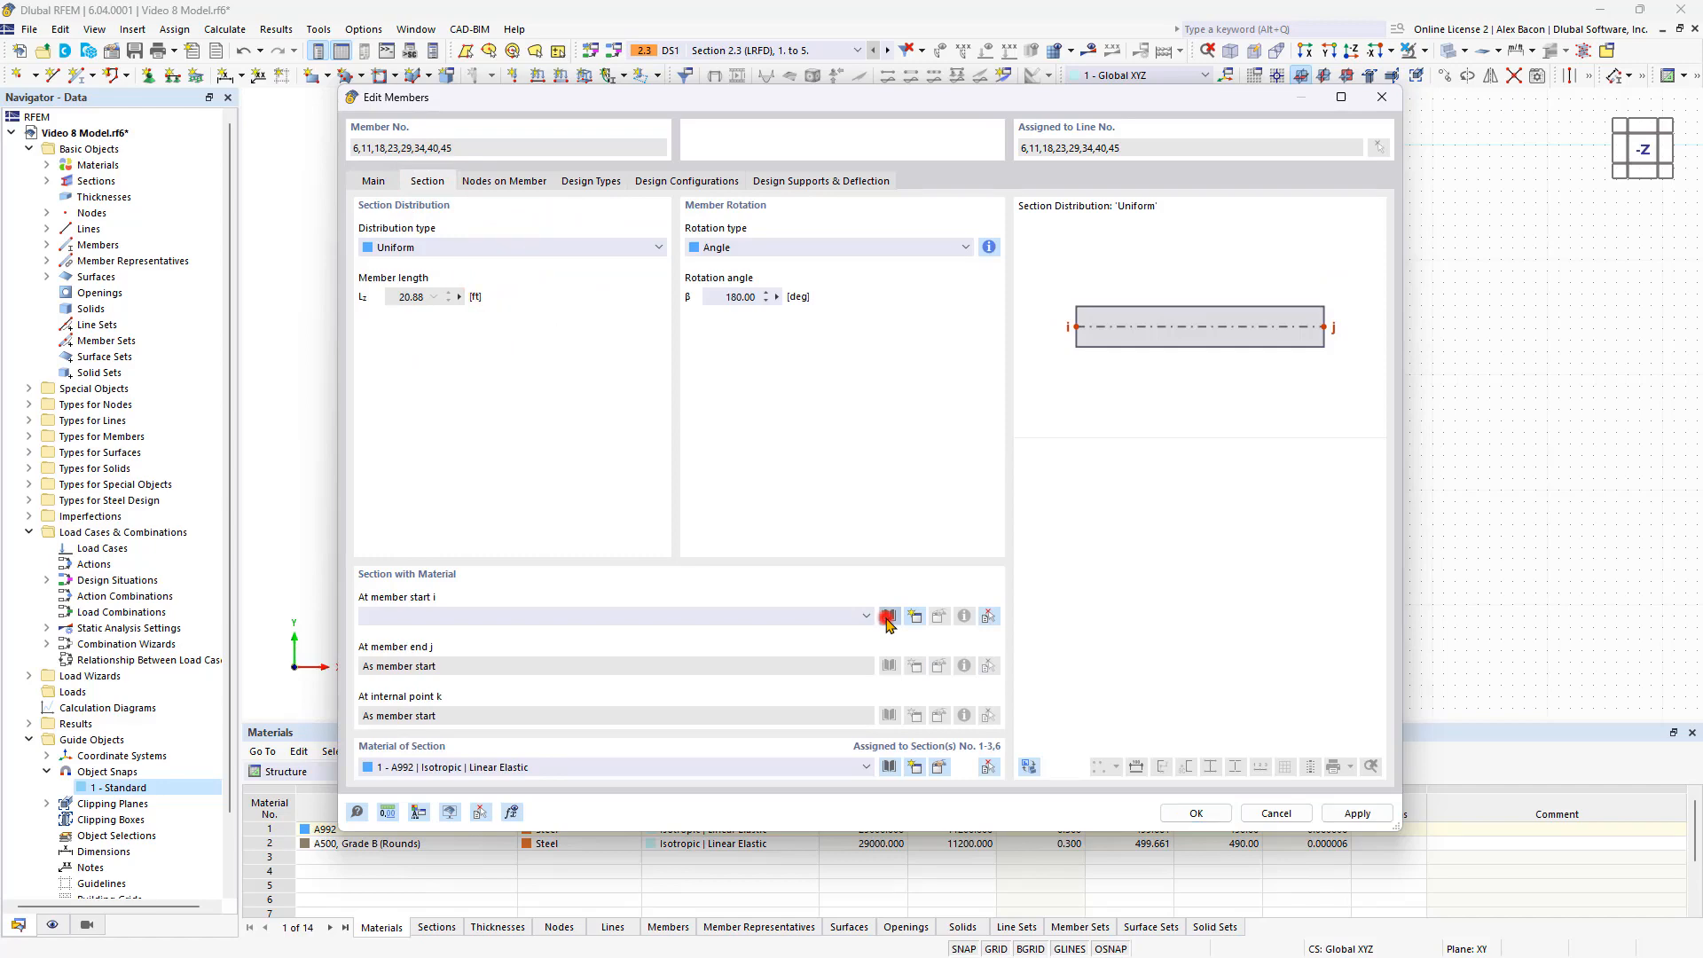
left_click(496, 200)
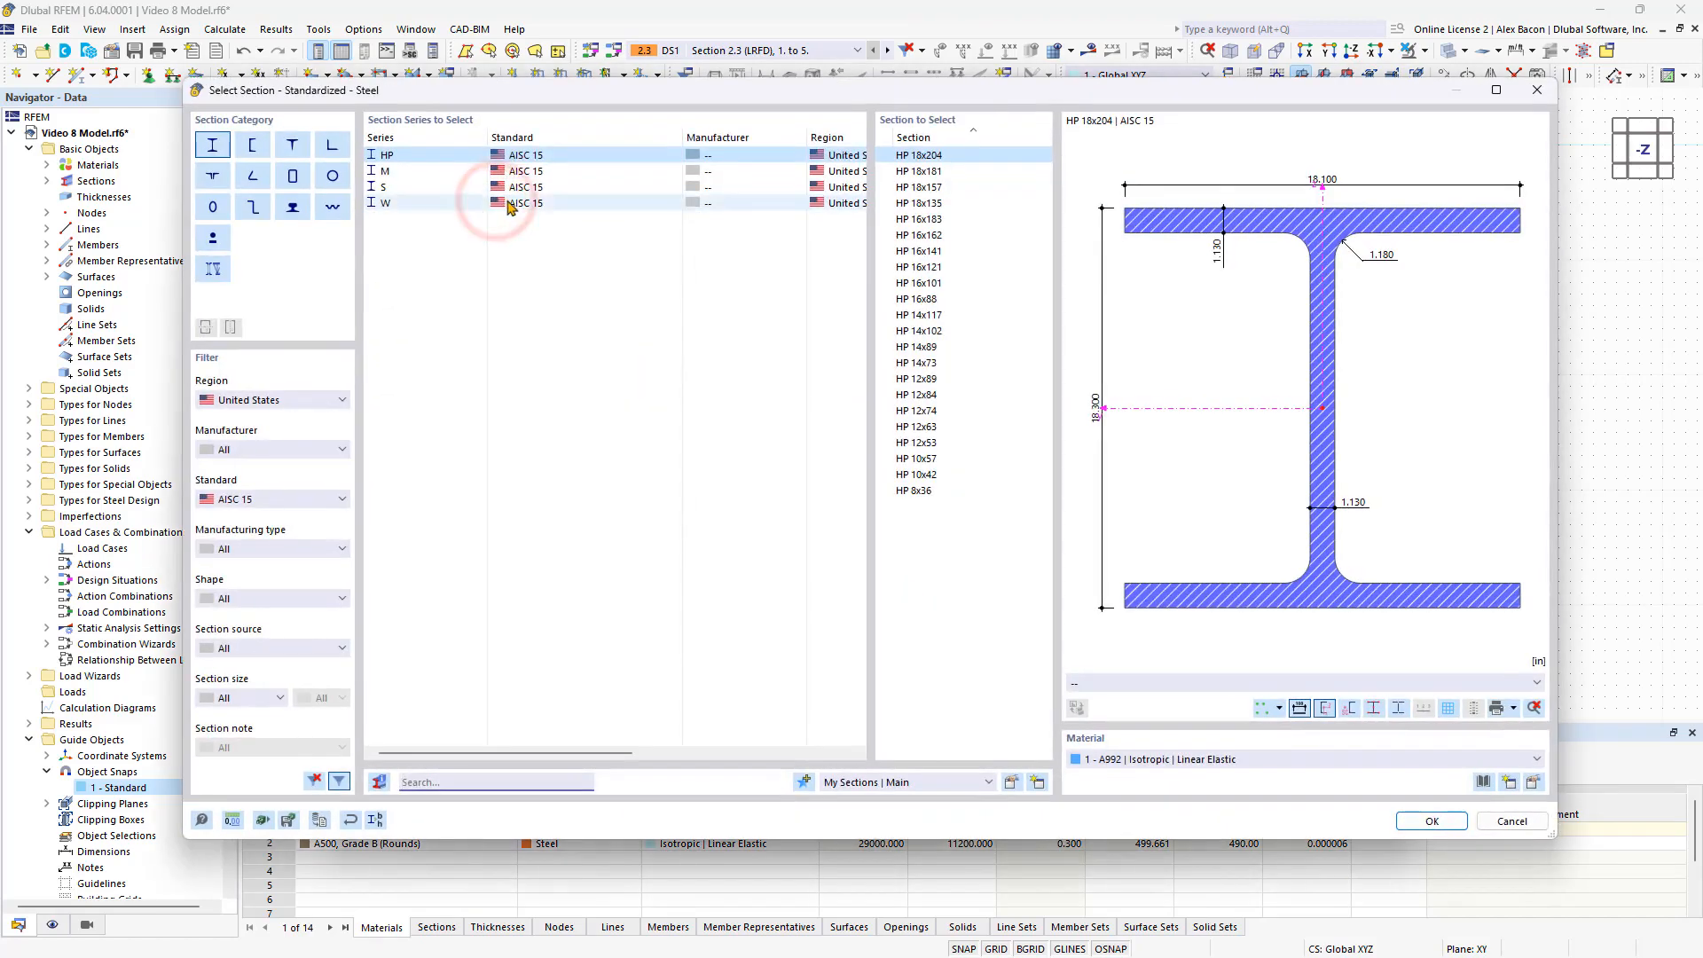
left_click(499, 204)
scroll(909, 400, "down", 20)
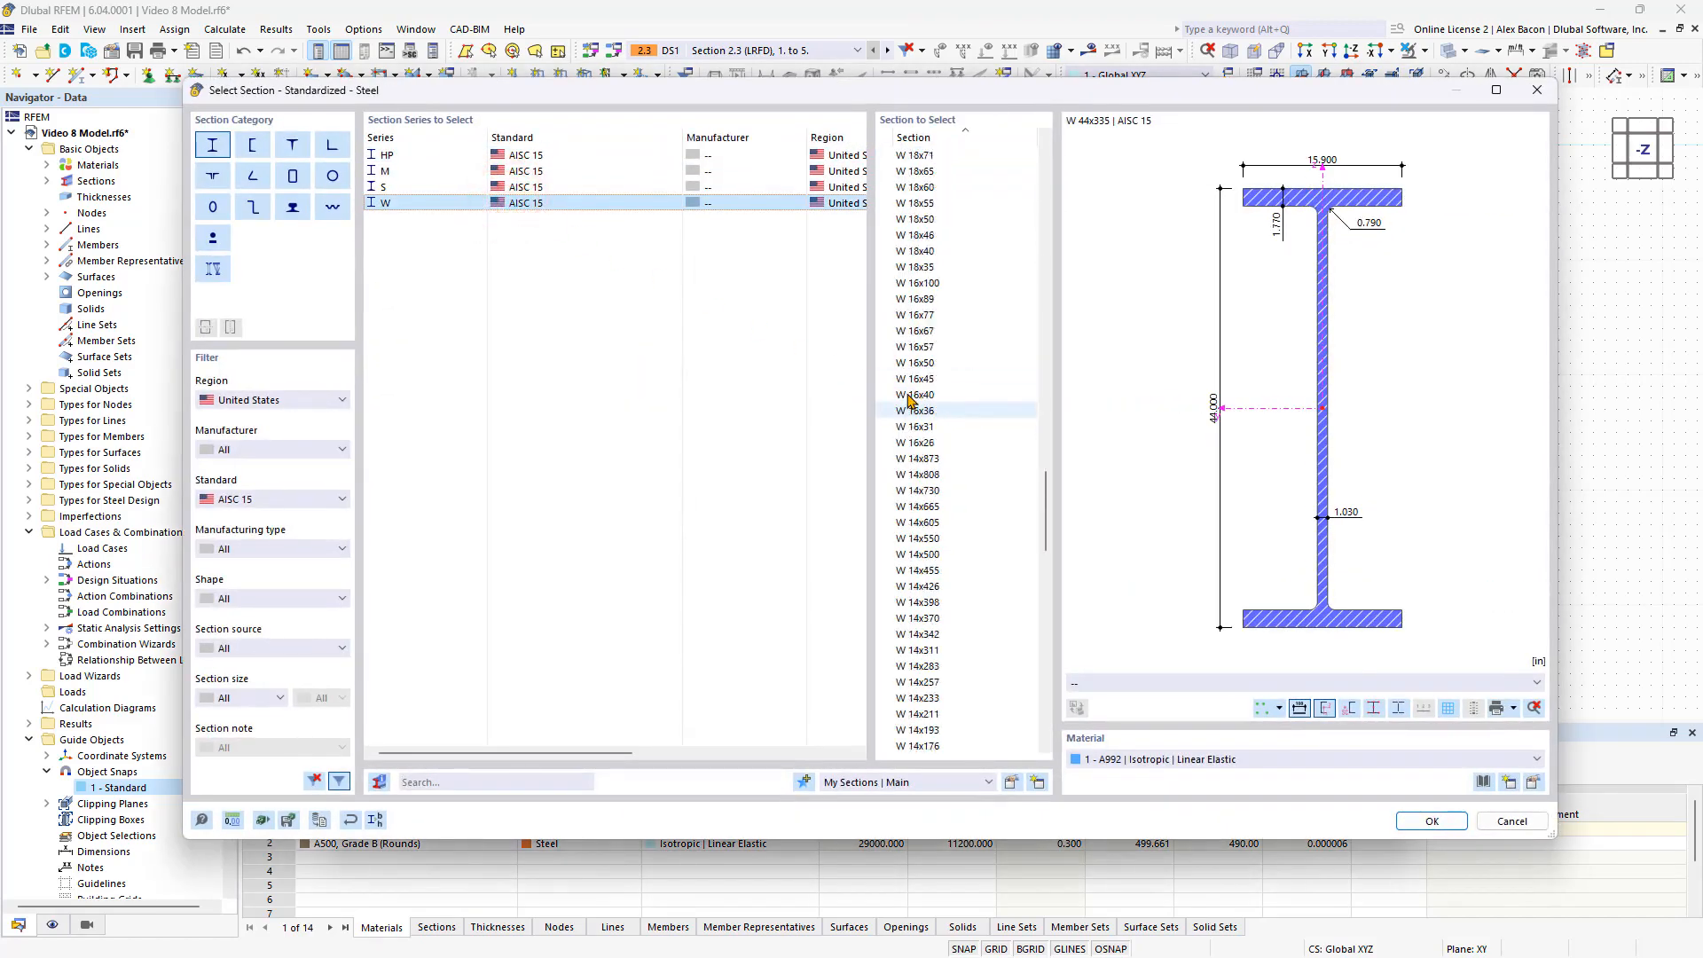
scroll(910, 401, "up", 9)
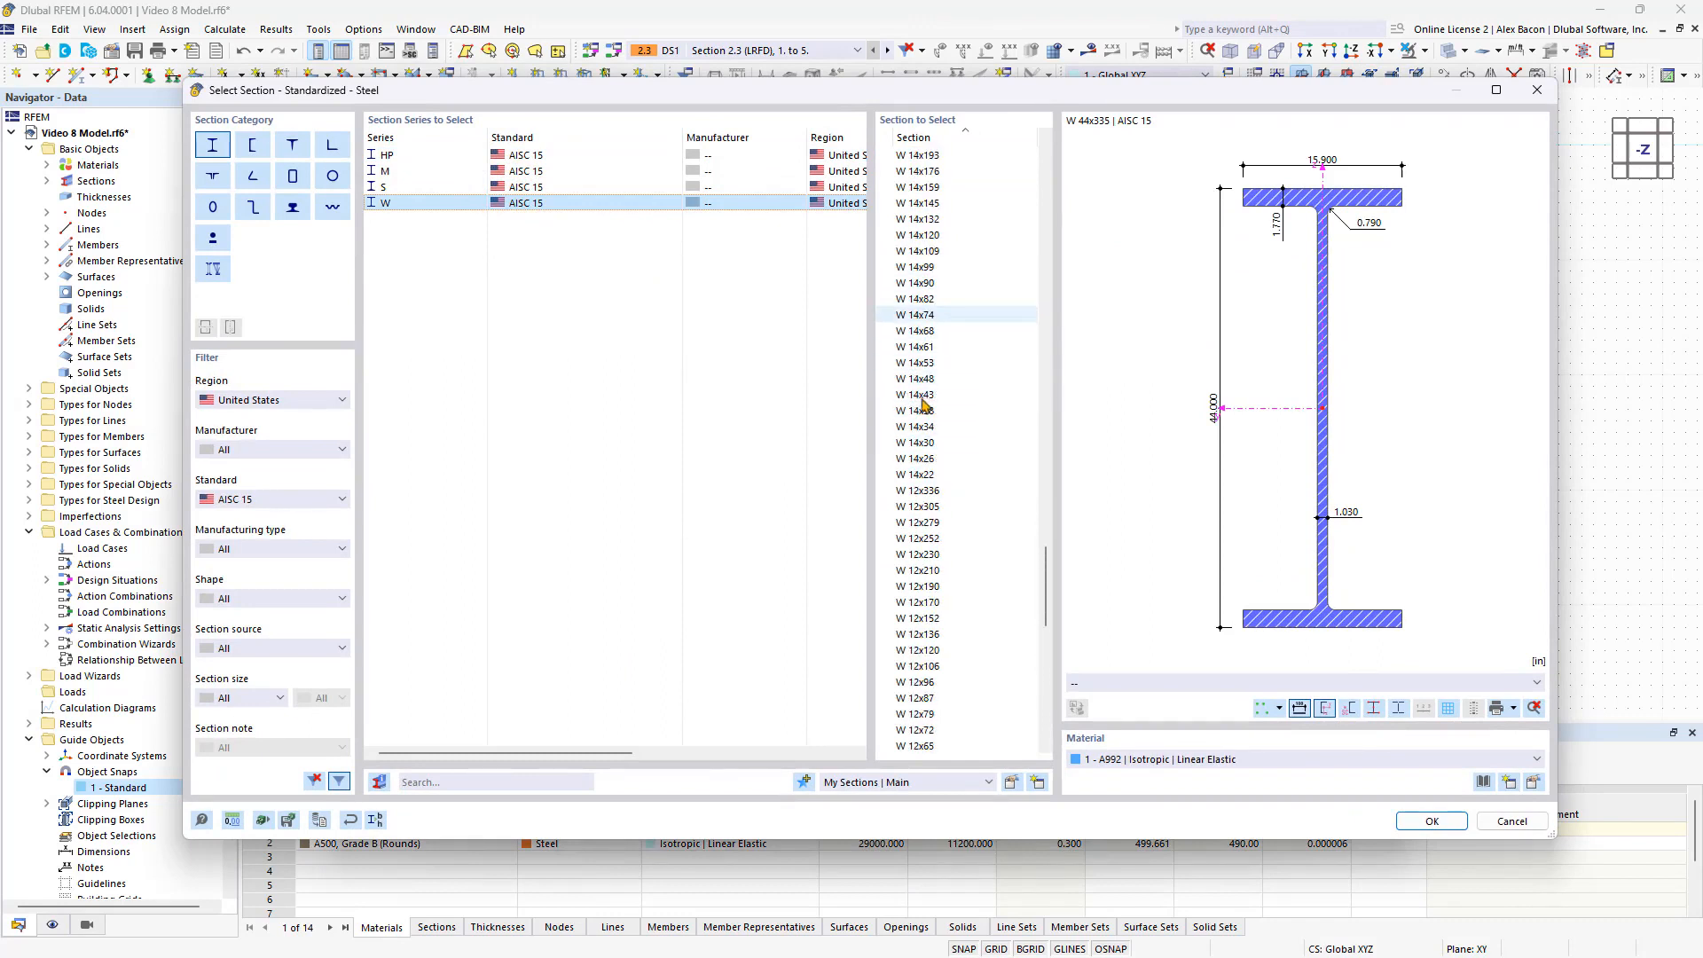
left_click(960, 410)
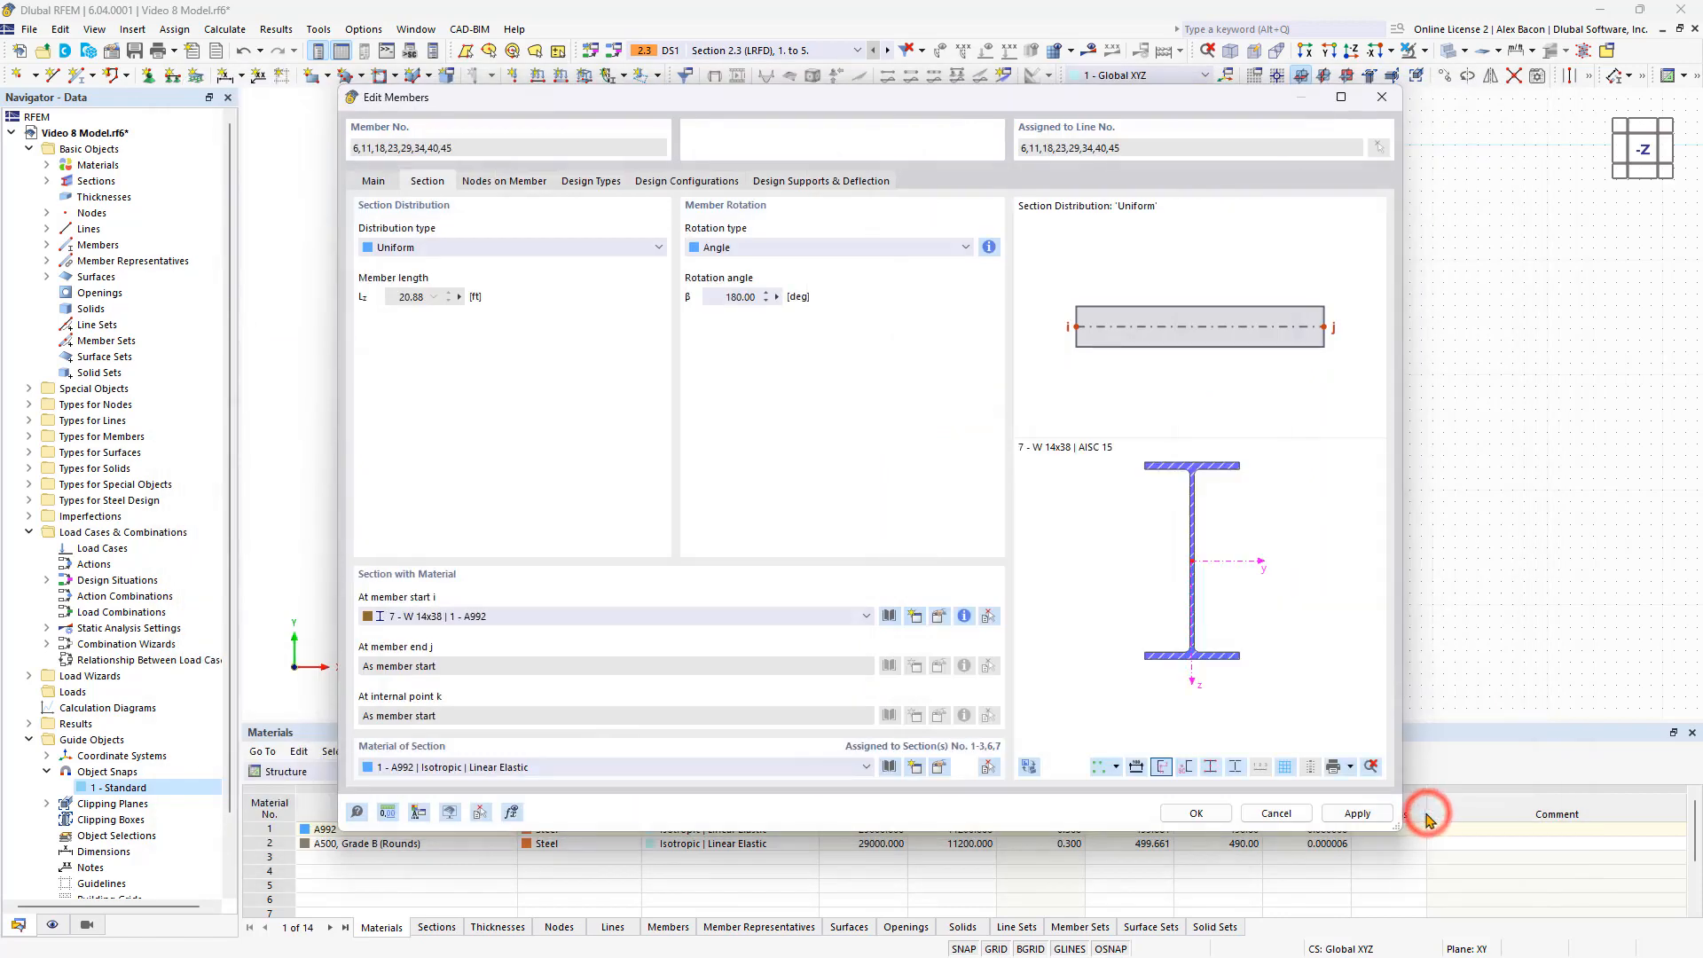
left_click(1198, 812)
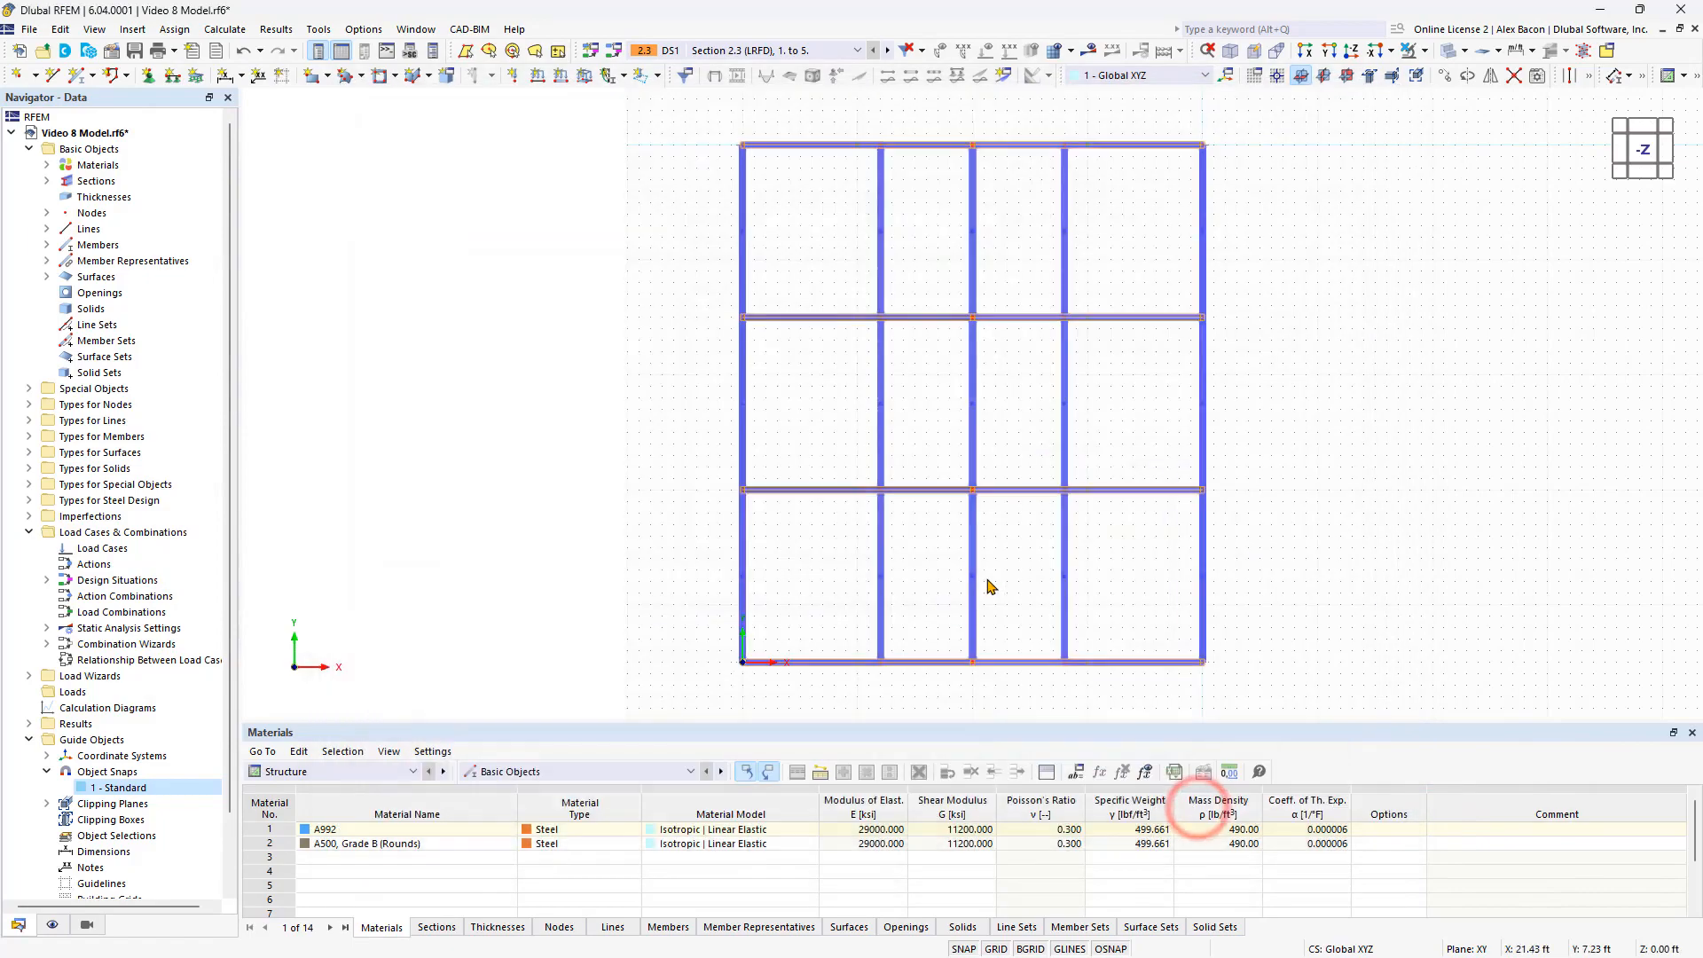
middle_click_drag(1015, 565, 964, 281, "ctrl")
right_click(964, 281)
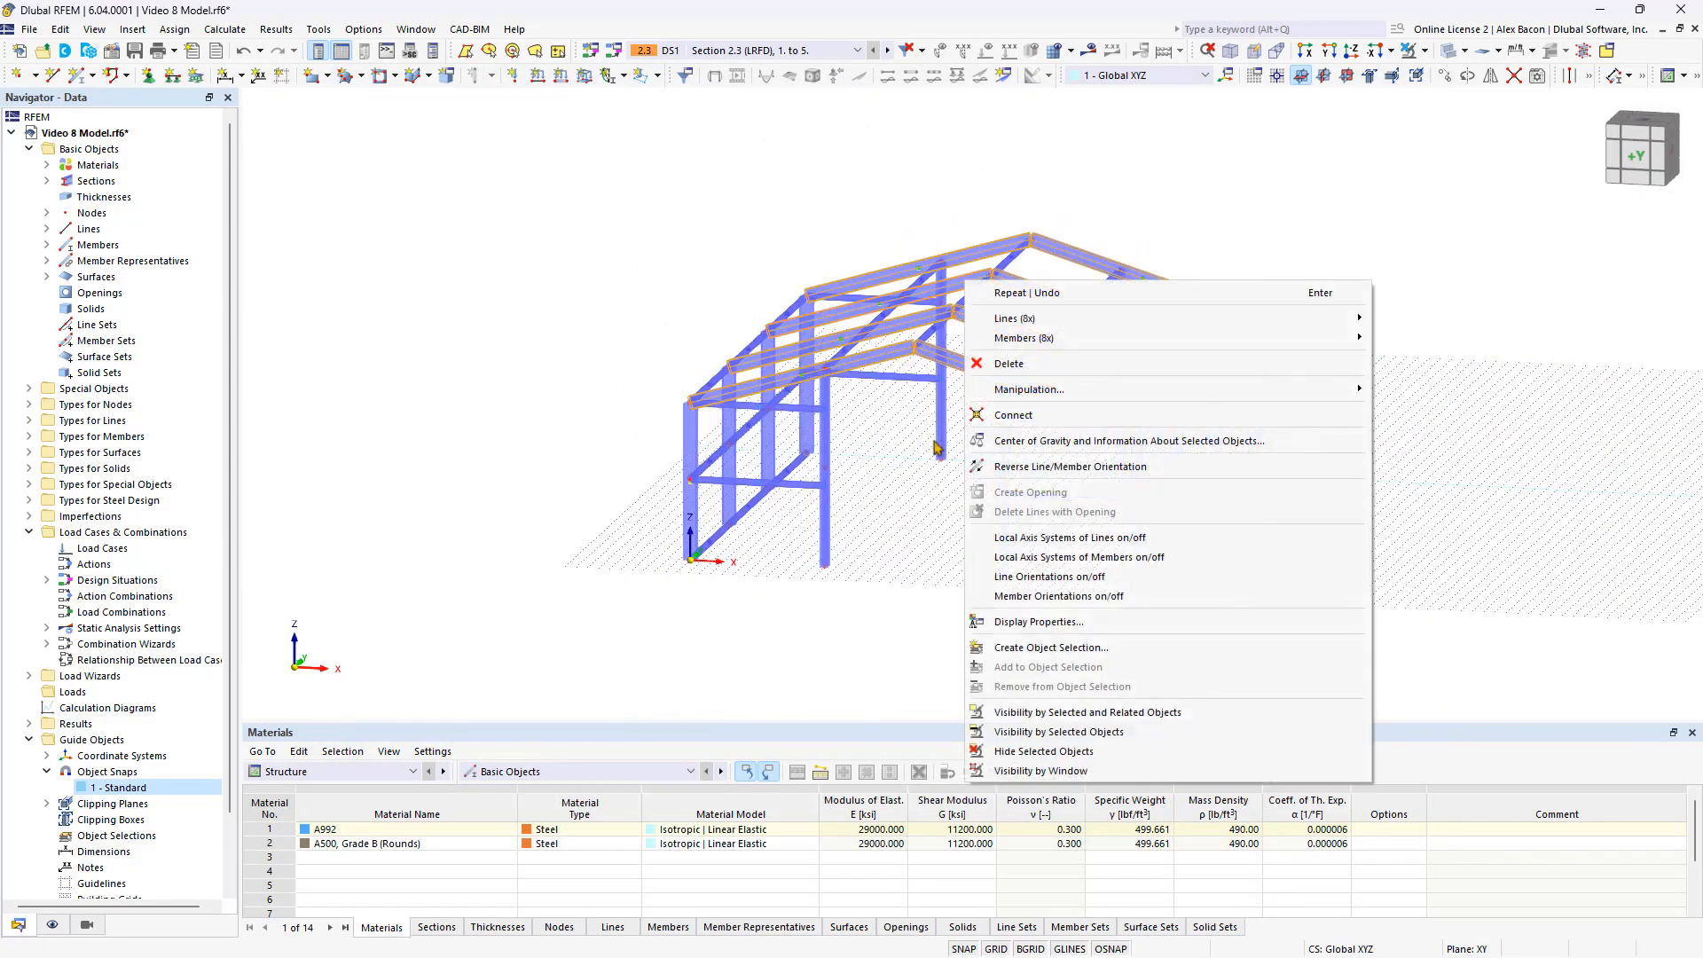
left_click(927, 477)
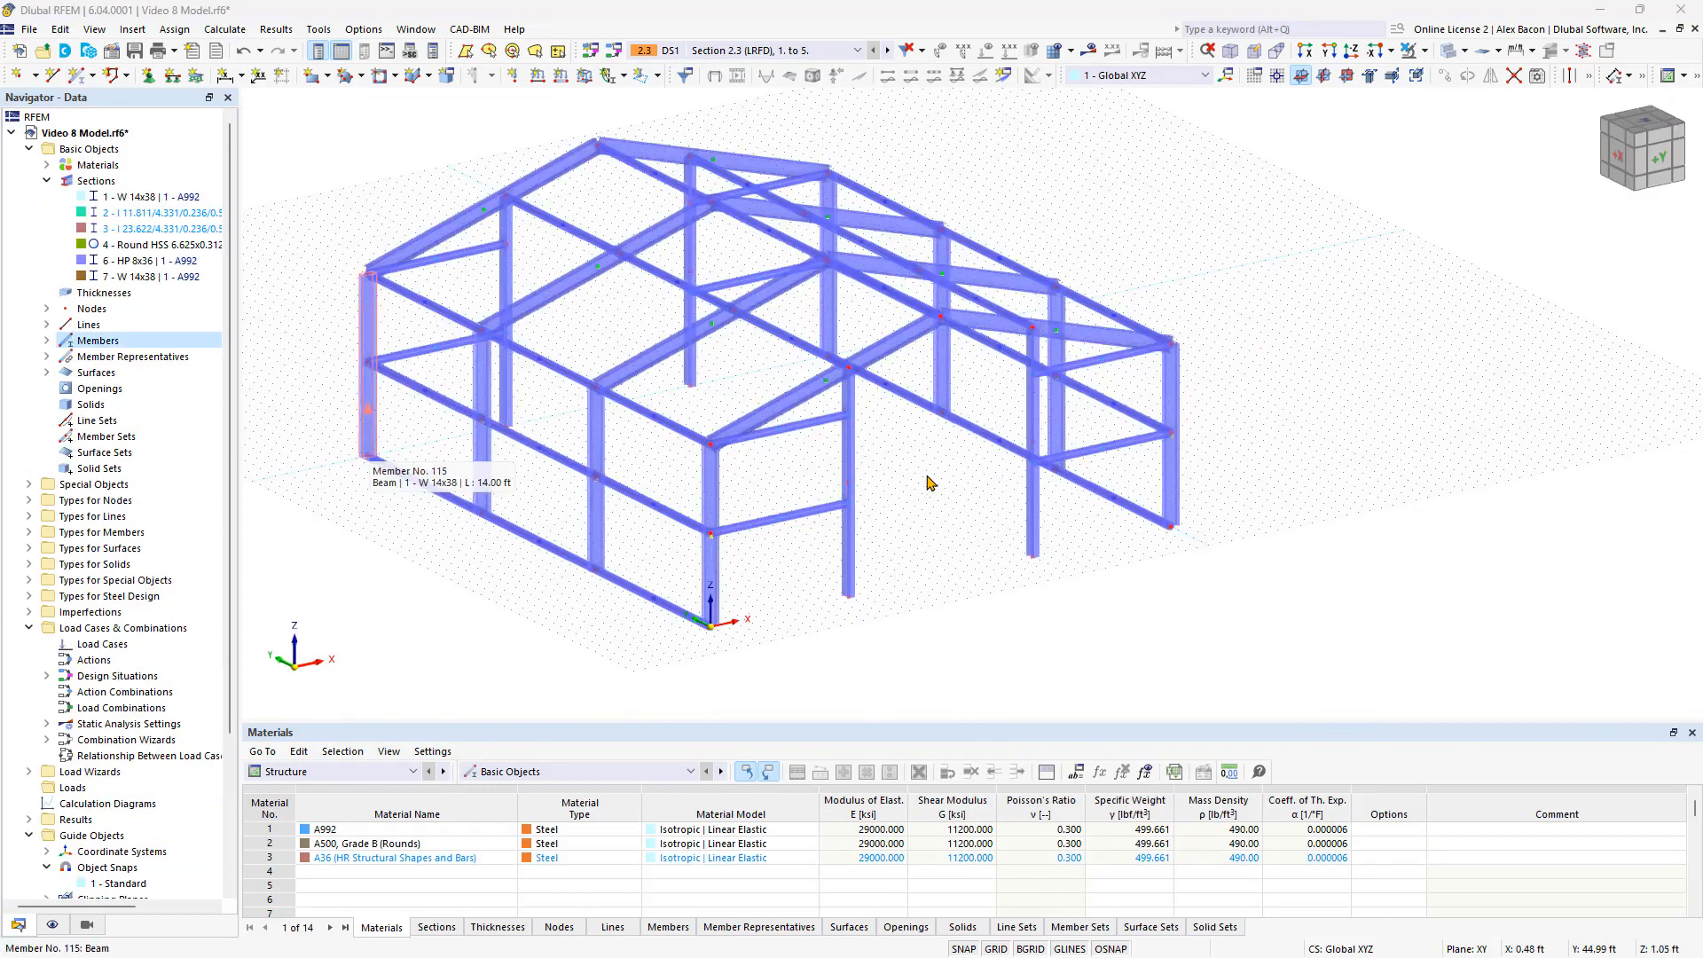
Step: Start a new single member and set its member type to Tension
left_click(78, 78)
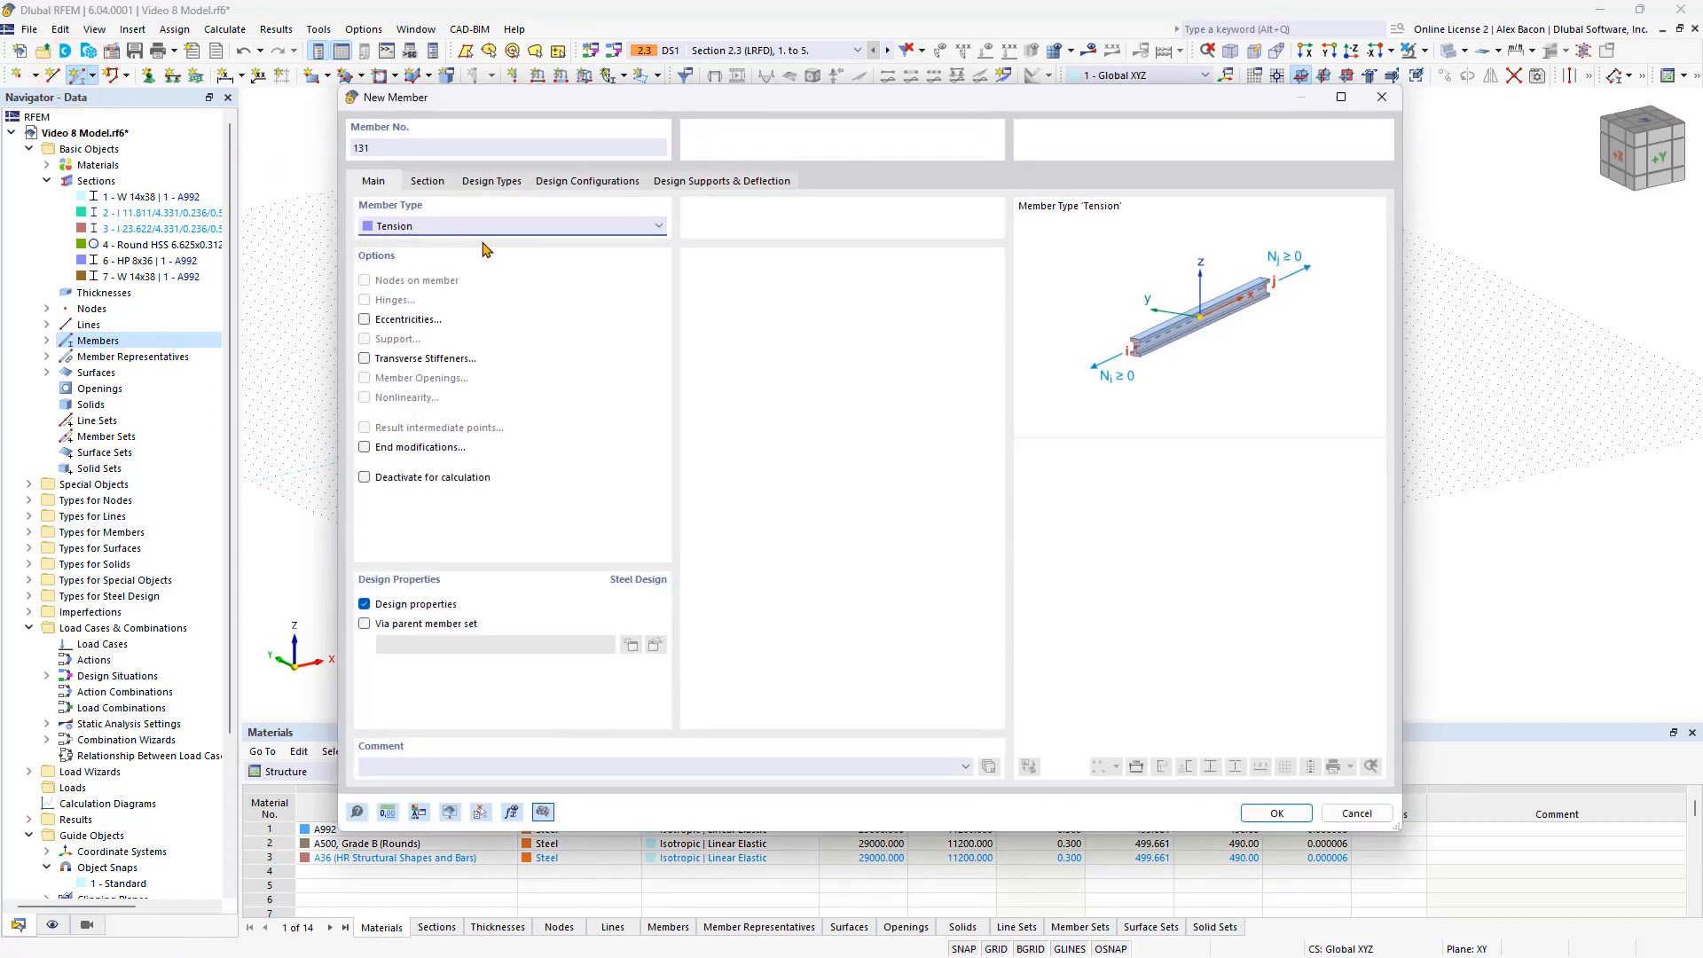
left_click(436, 225)
left_click(410, 306)
Step: Create a parametric round bar section with a 0.75 in diameter for the new tension member
left_click(429, 182)
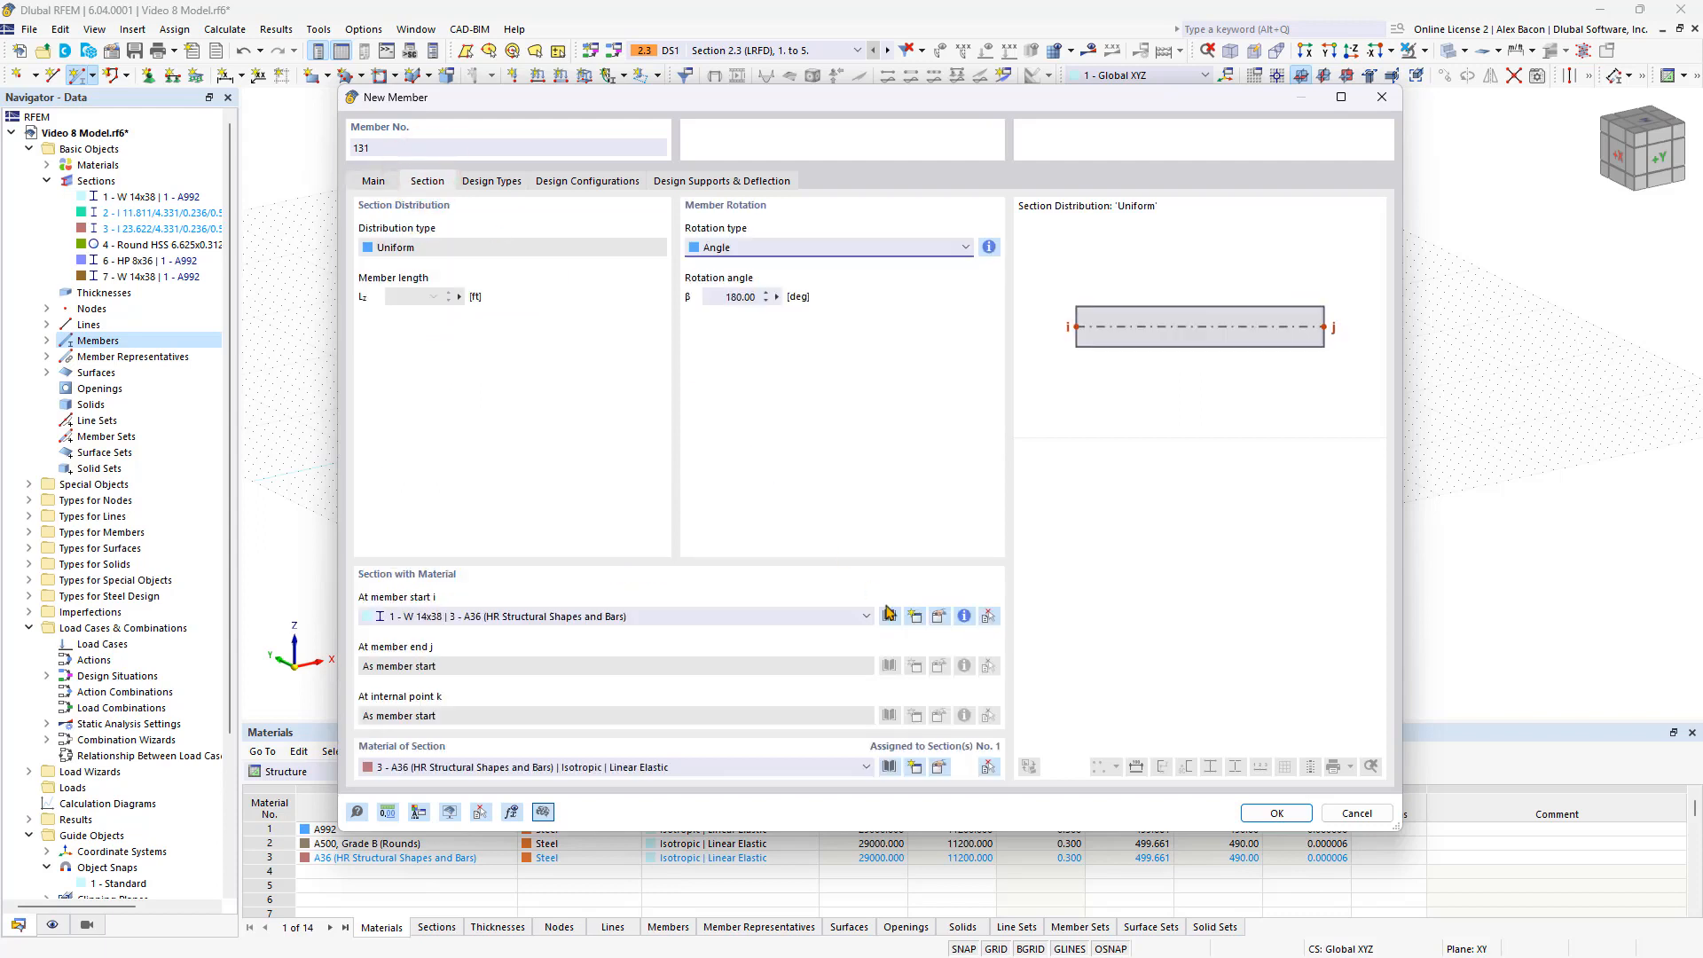
left_click(890, 617)
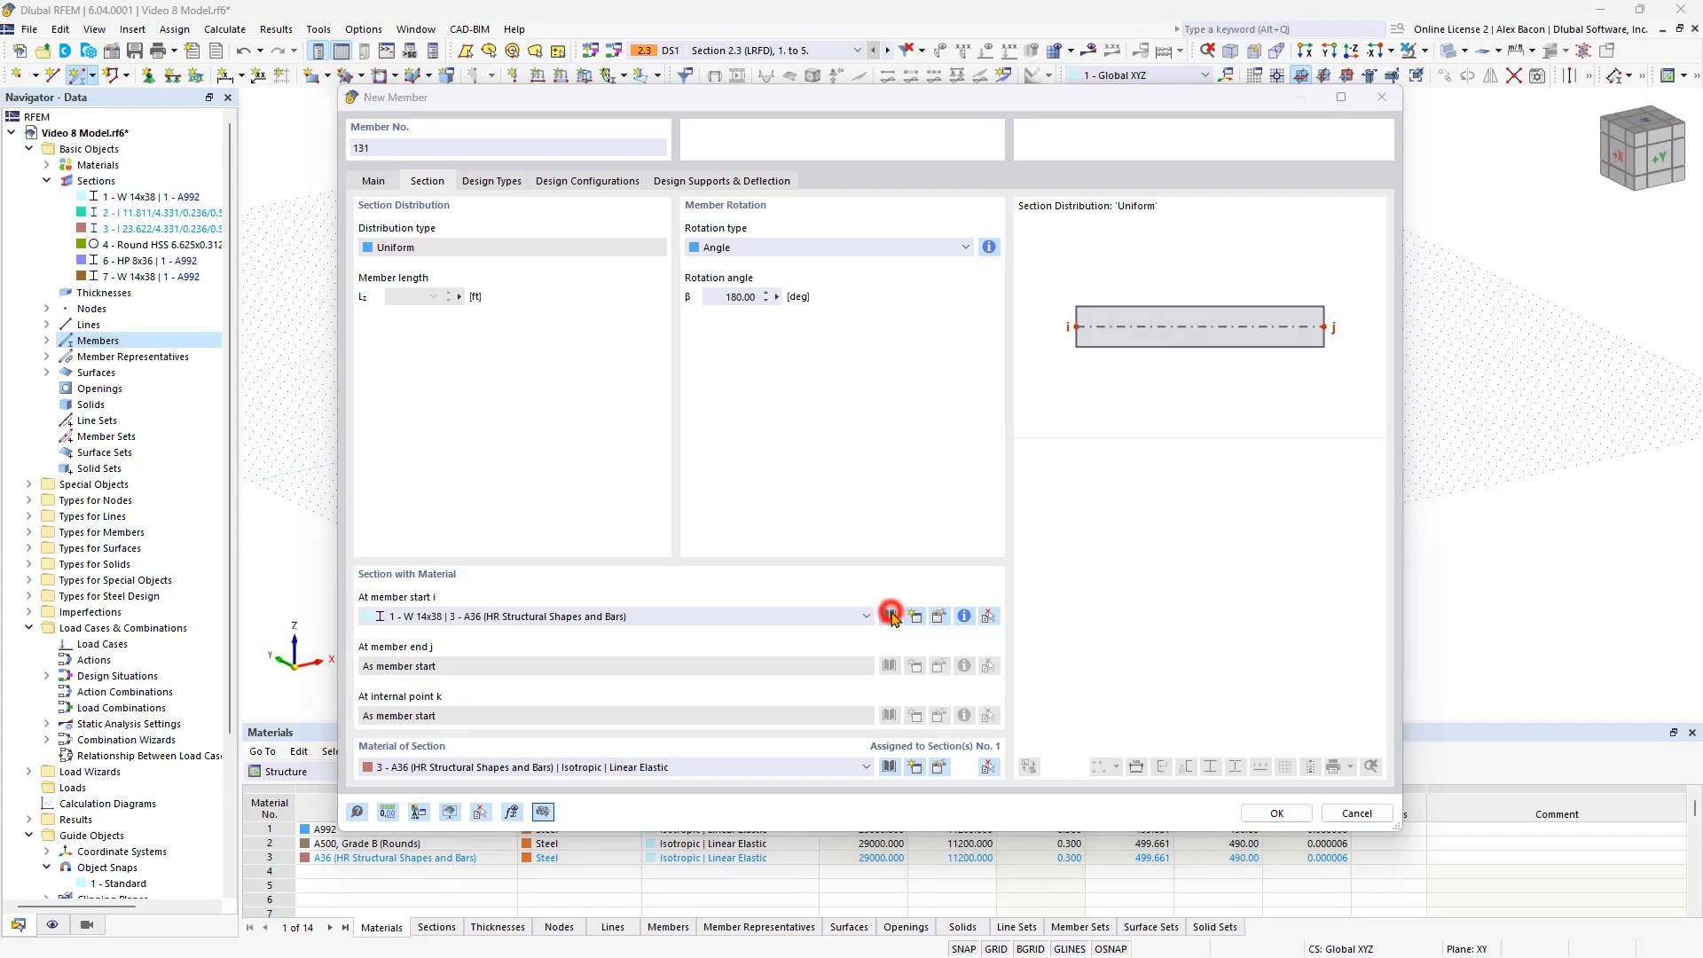
left_click(793, 673)
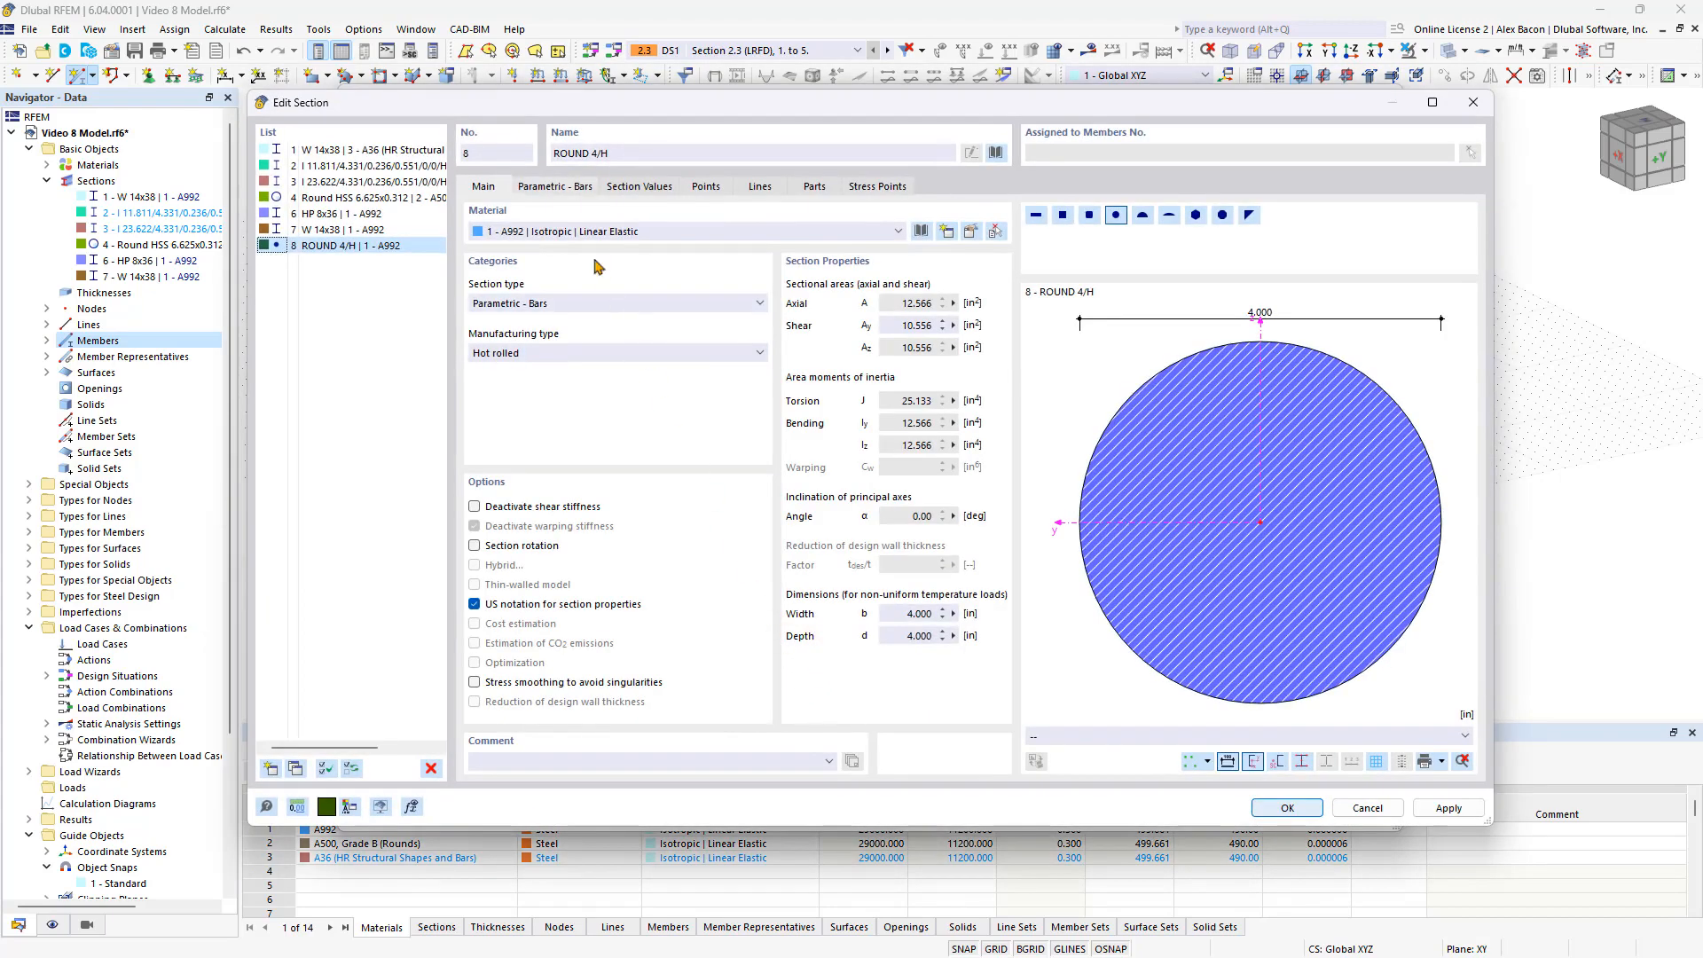
left_click(558, 188)
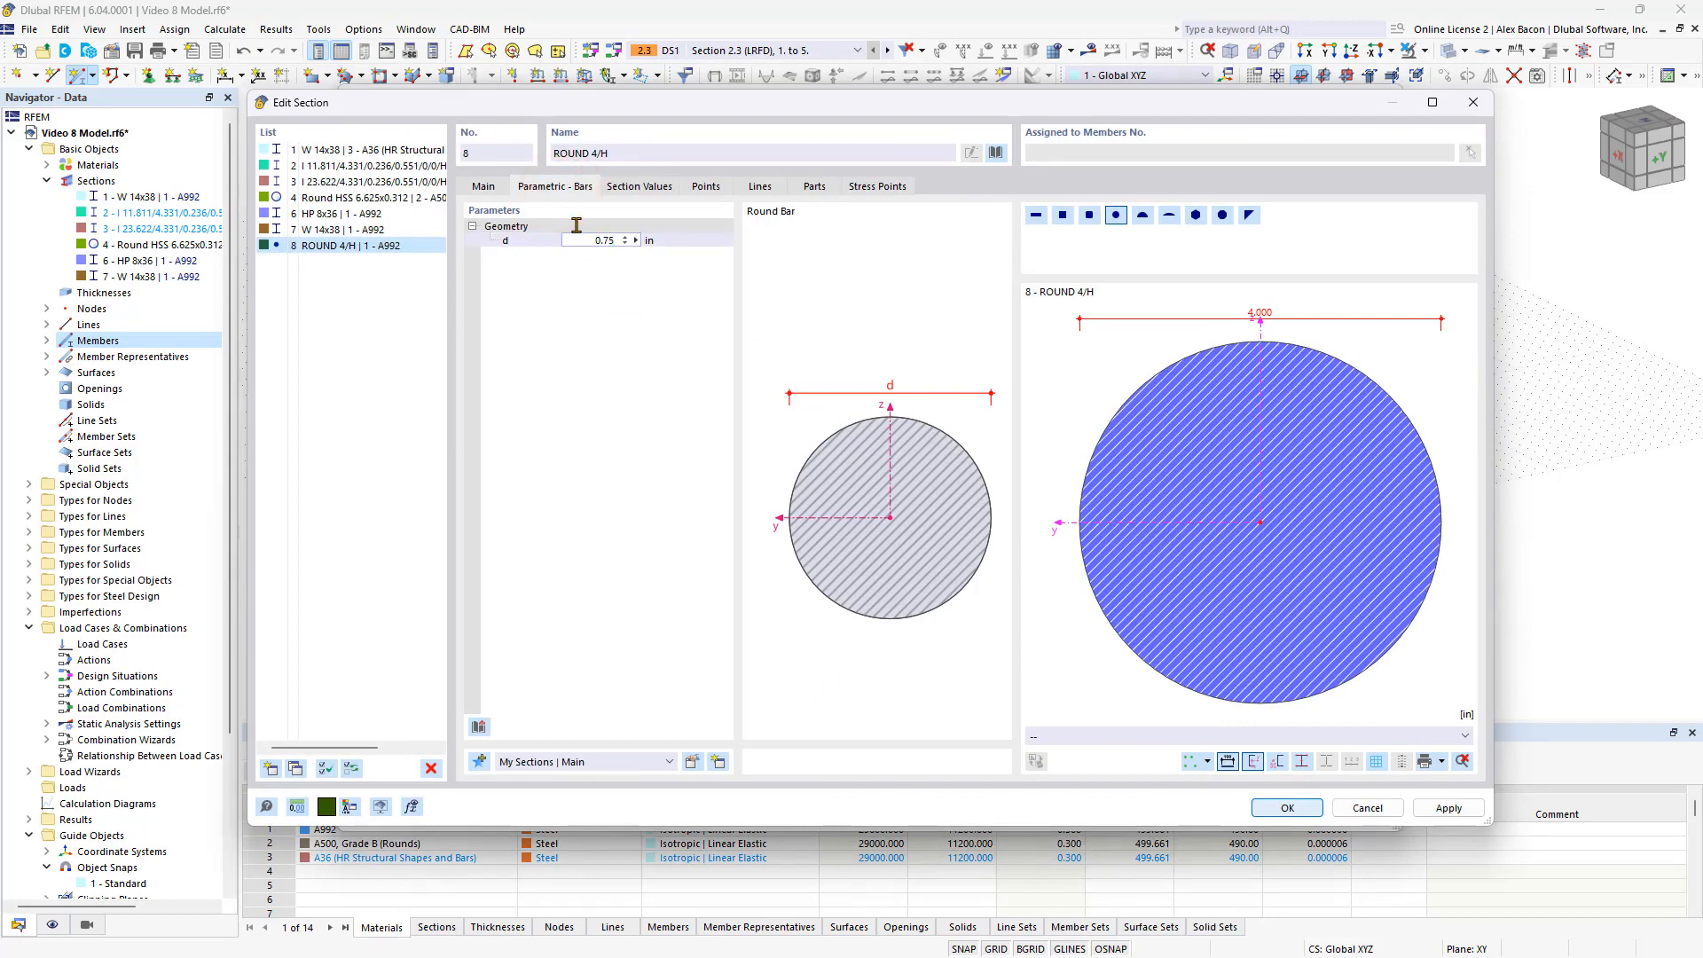
Step: Assign A36 steel from the material library to the round bar section and confirm the new member definition
left_click(485, 187)
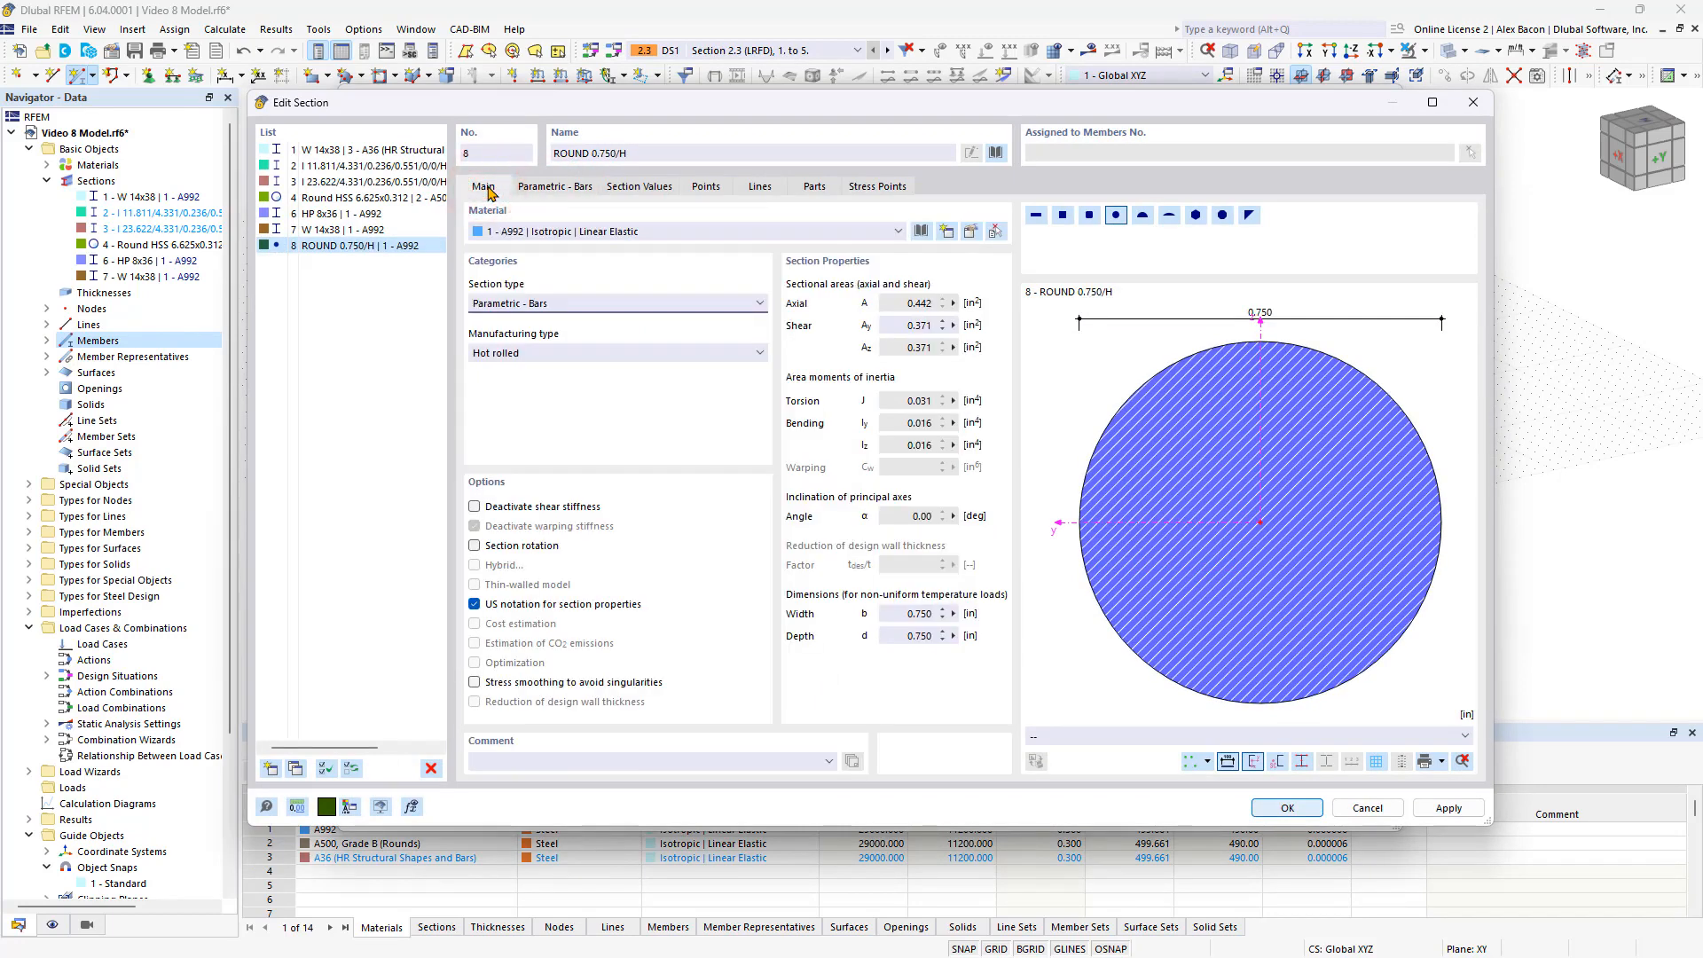
left_click(920, 229)
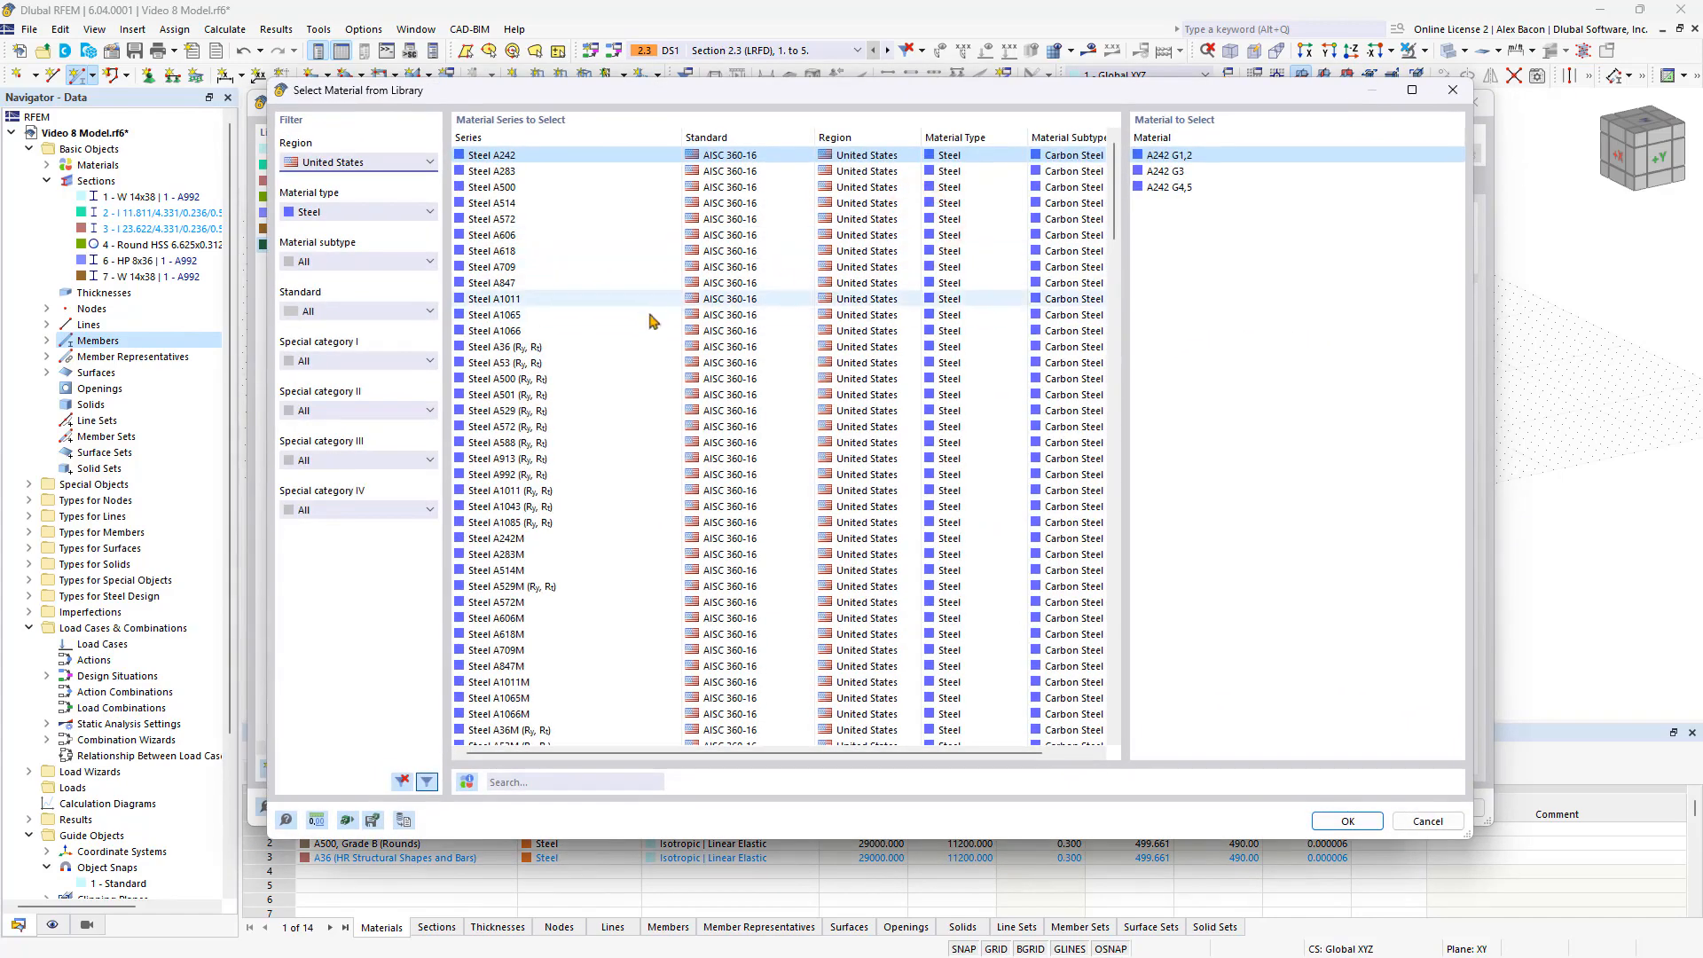
left_click(544, 346)
left_click(1344, 819)
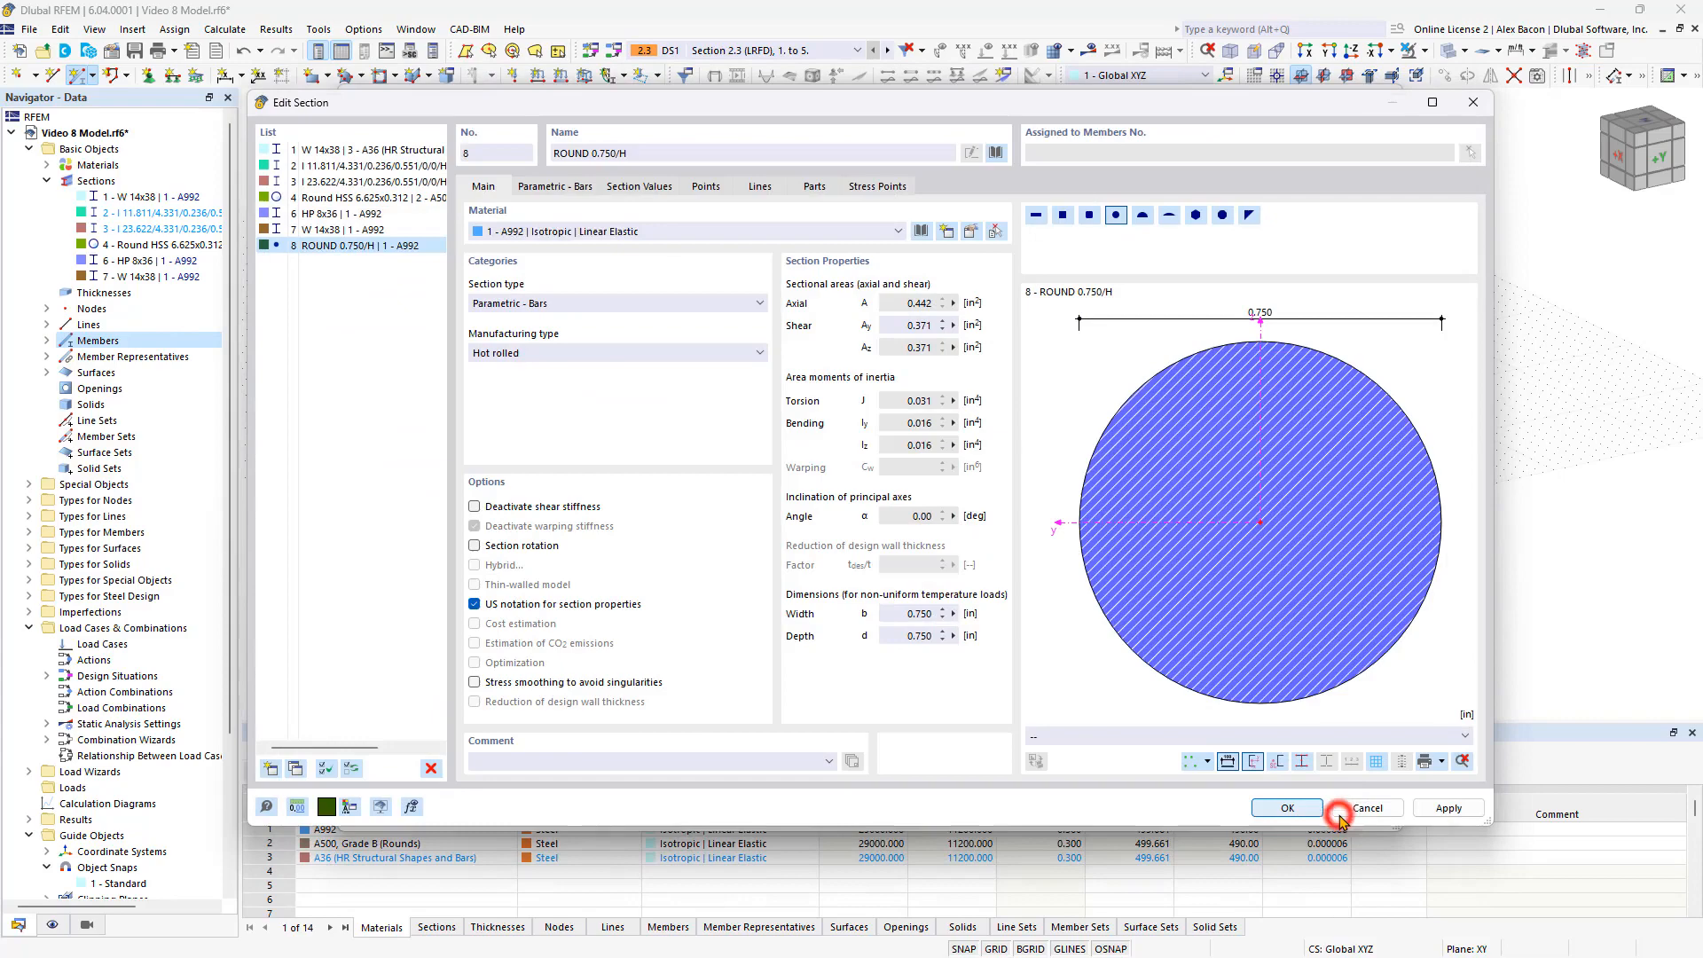
left_click(1285, 809)
left_click(1277, 813)
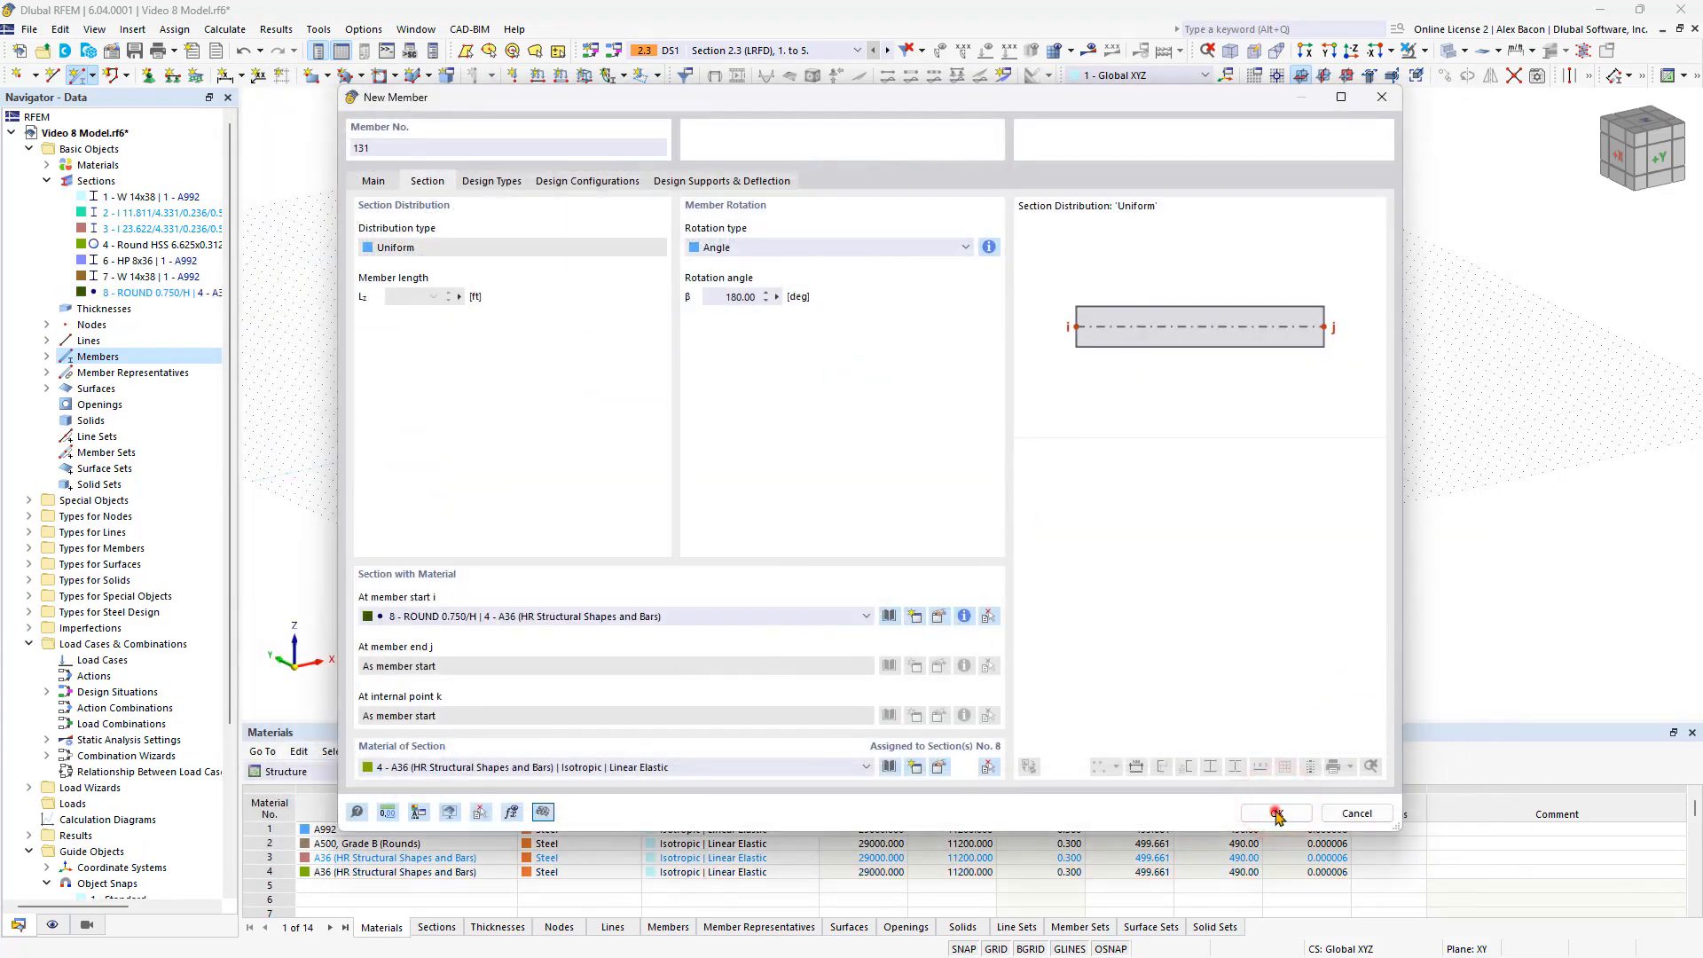
Step: Draw crossing tension members in the lower middle bay of the X 0 wall, between Y 15 and 30 ft, Z 0 and 7.2 ft
middle_click_drag(634, 550, 846, 535)
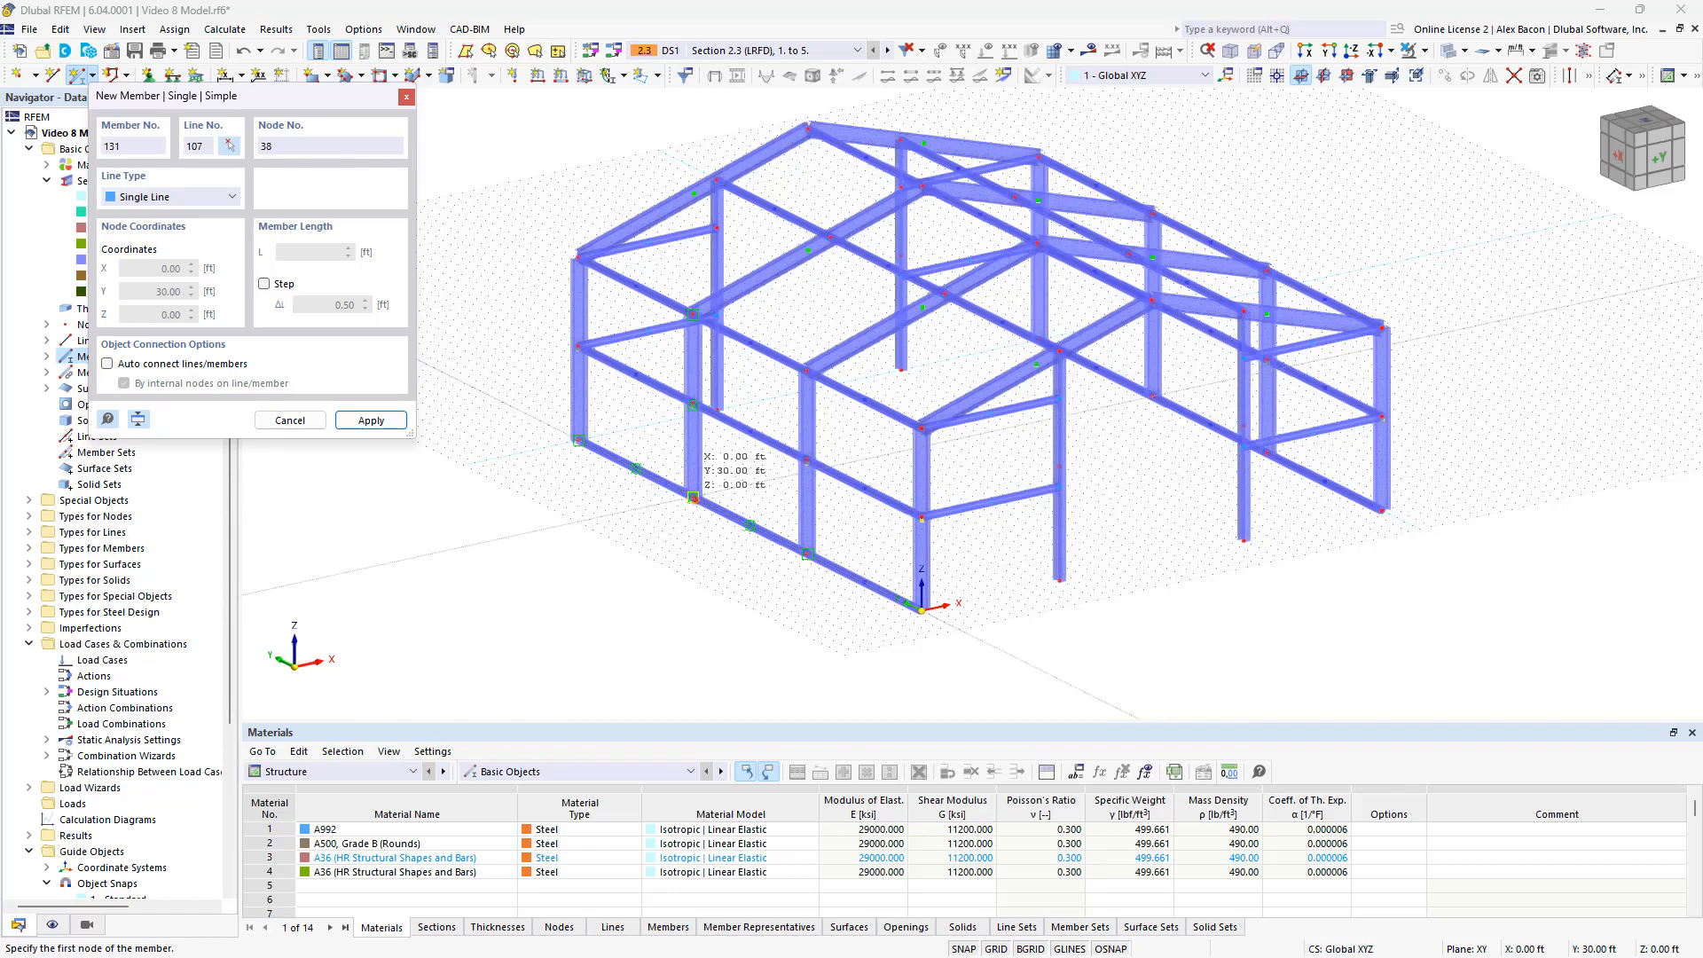
left_click(693, 498)
left_click(807, 460)
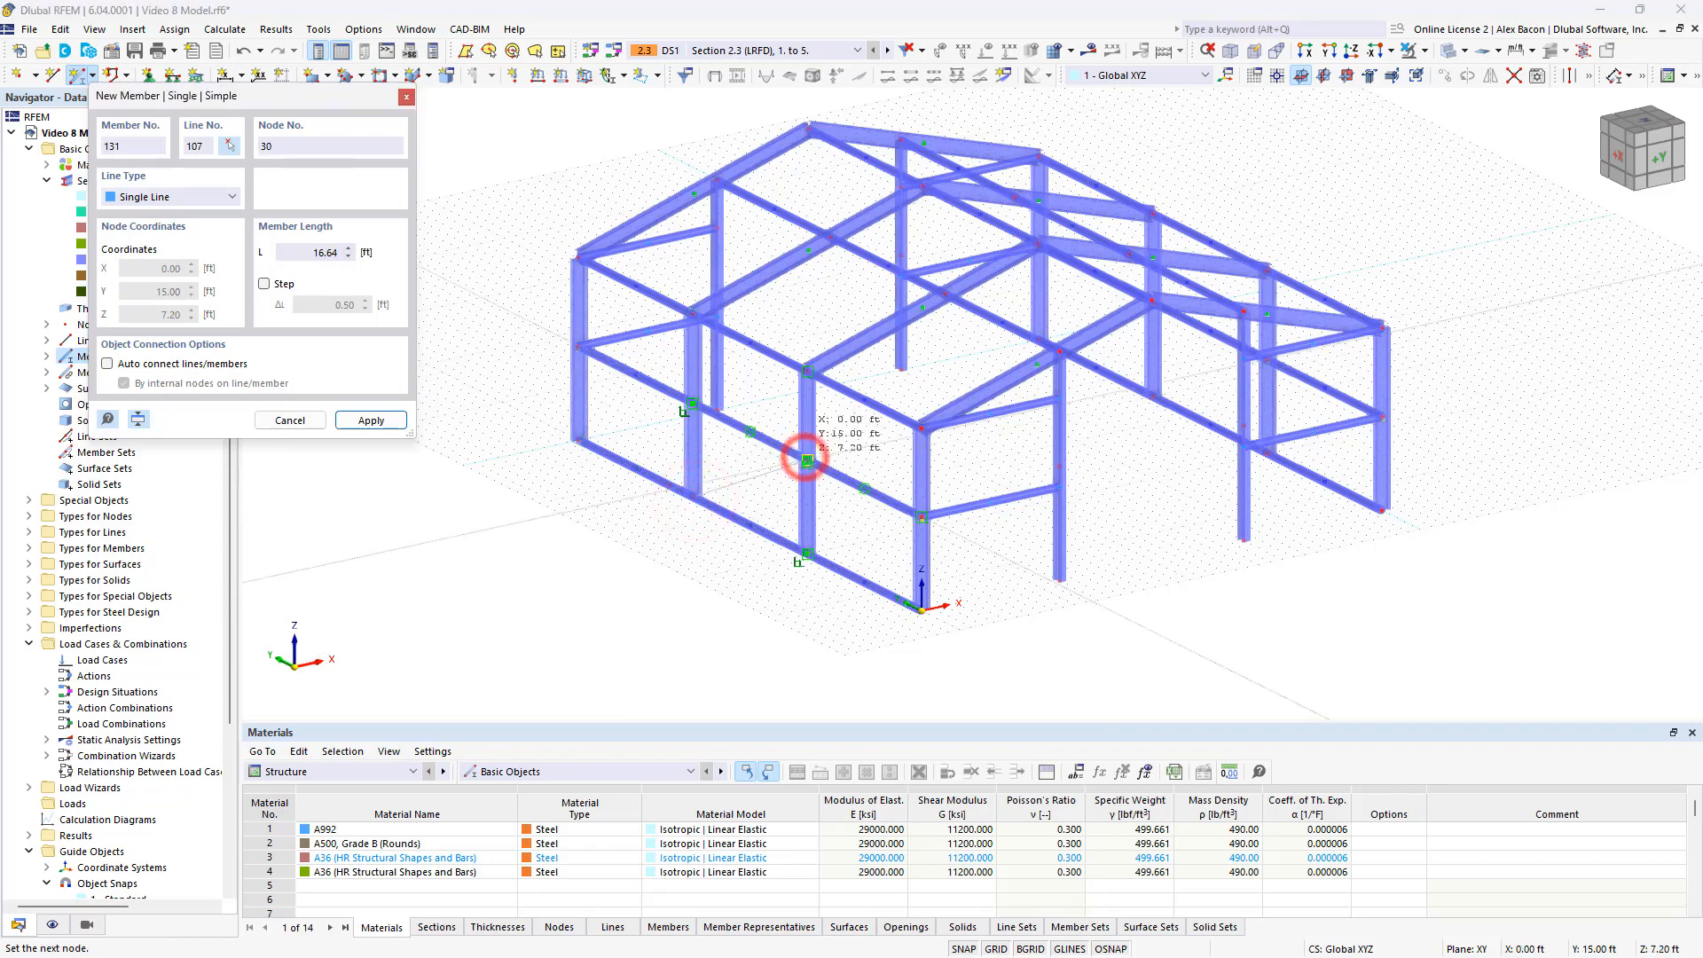
left_click(805, 547)
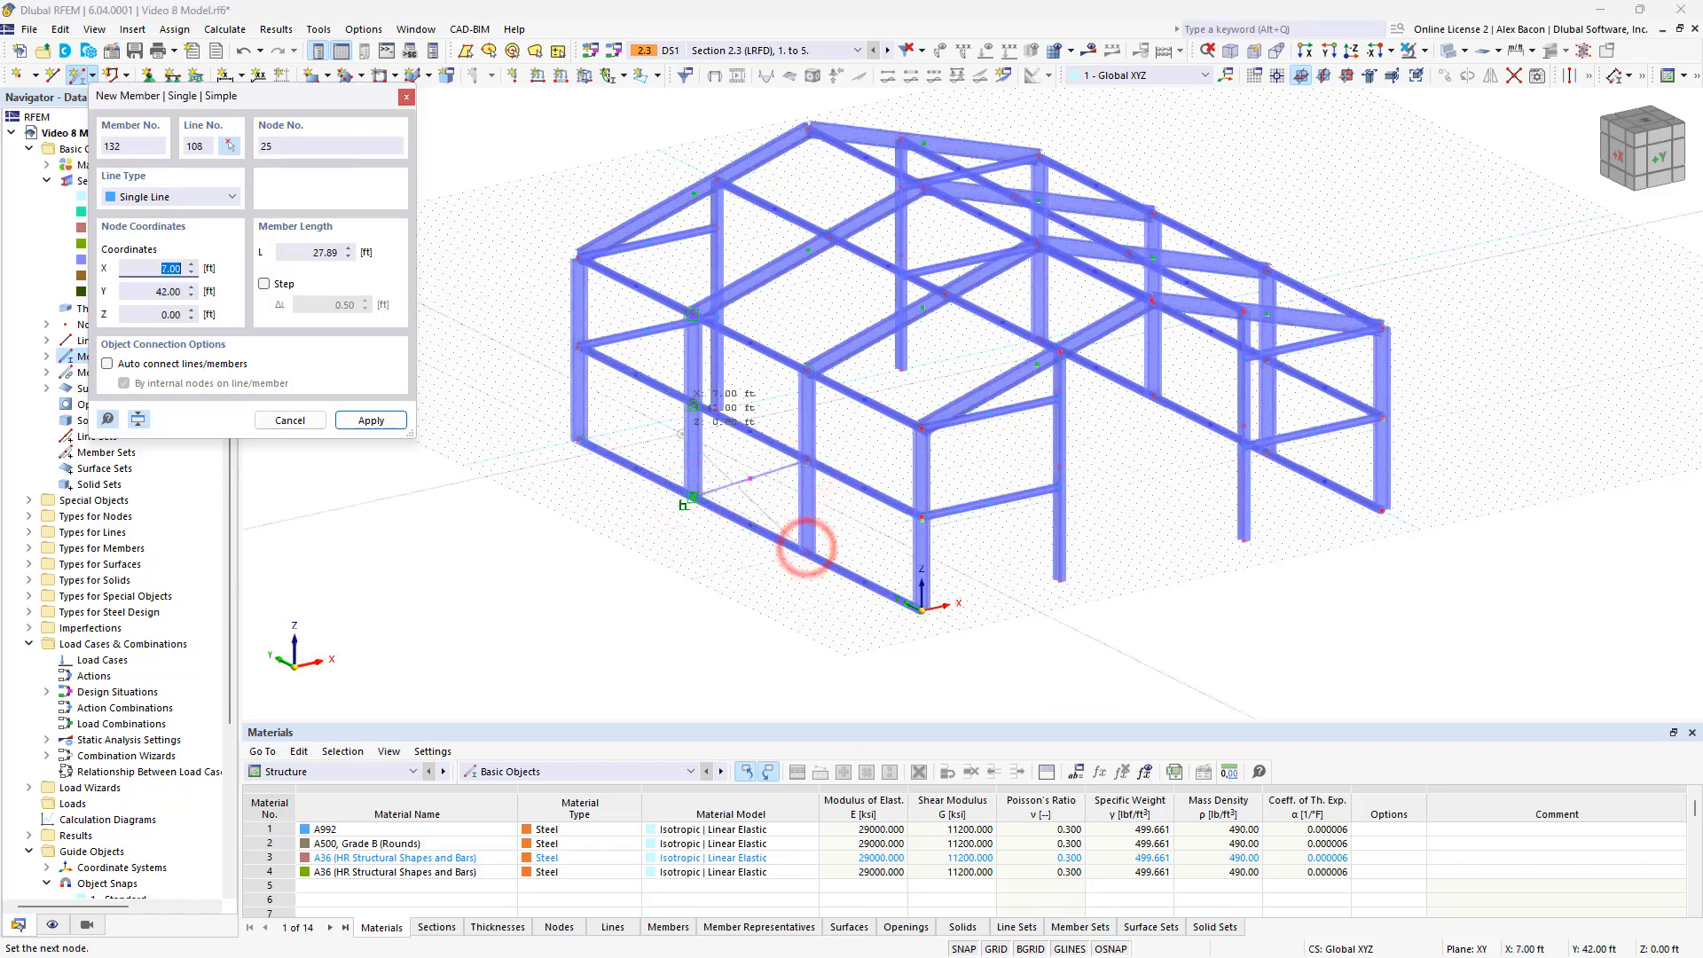
left_click(693, 403)
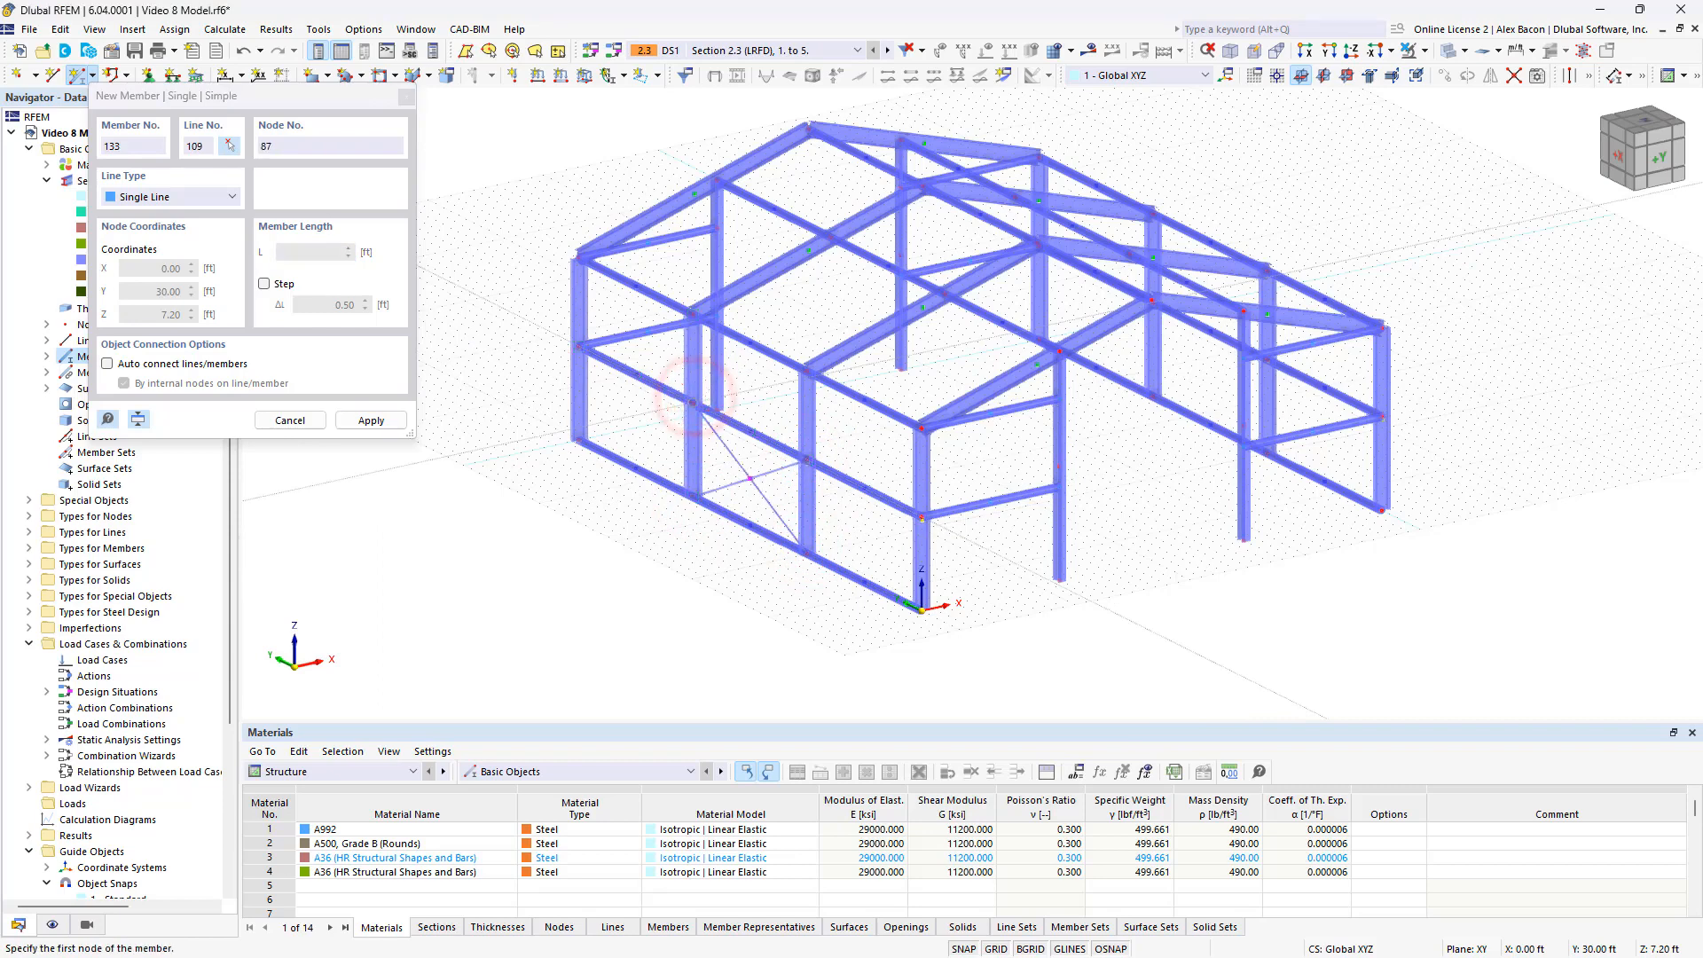
Step: Draw alternating diagonals up the middle bay from Y 30 ft, Z 7.2 ft, via the eave and X 12 ft nodes, to the Y 15 ft ridge
left_click(693, 403)
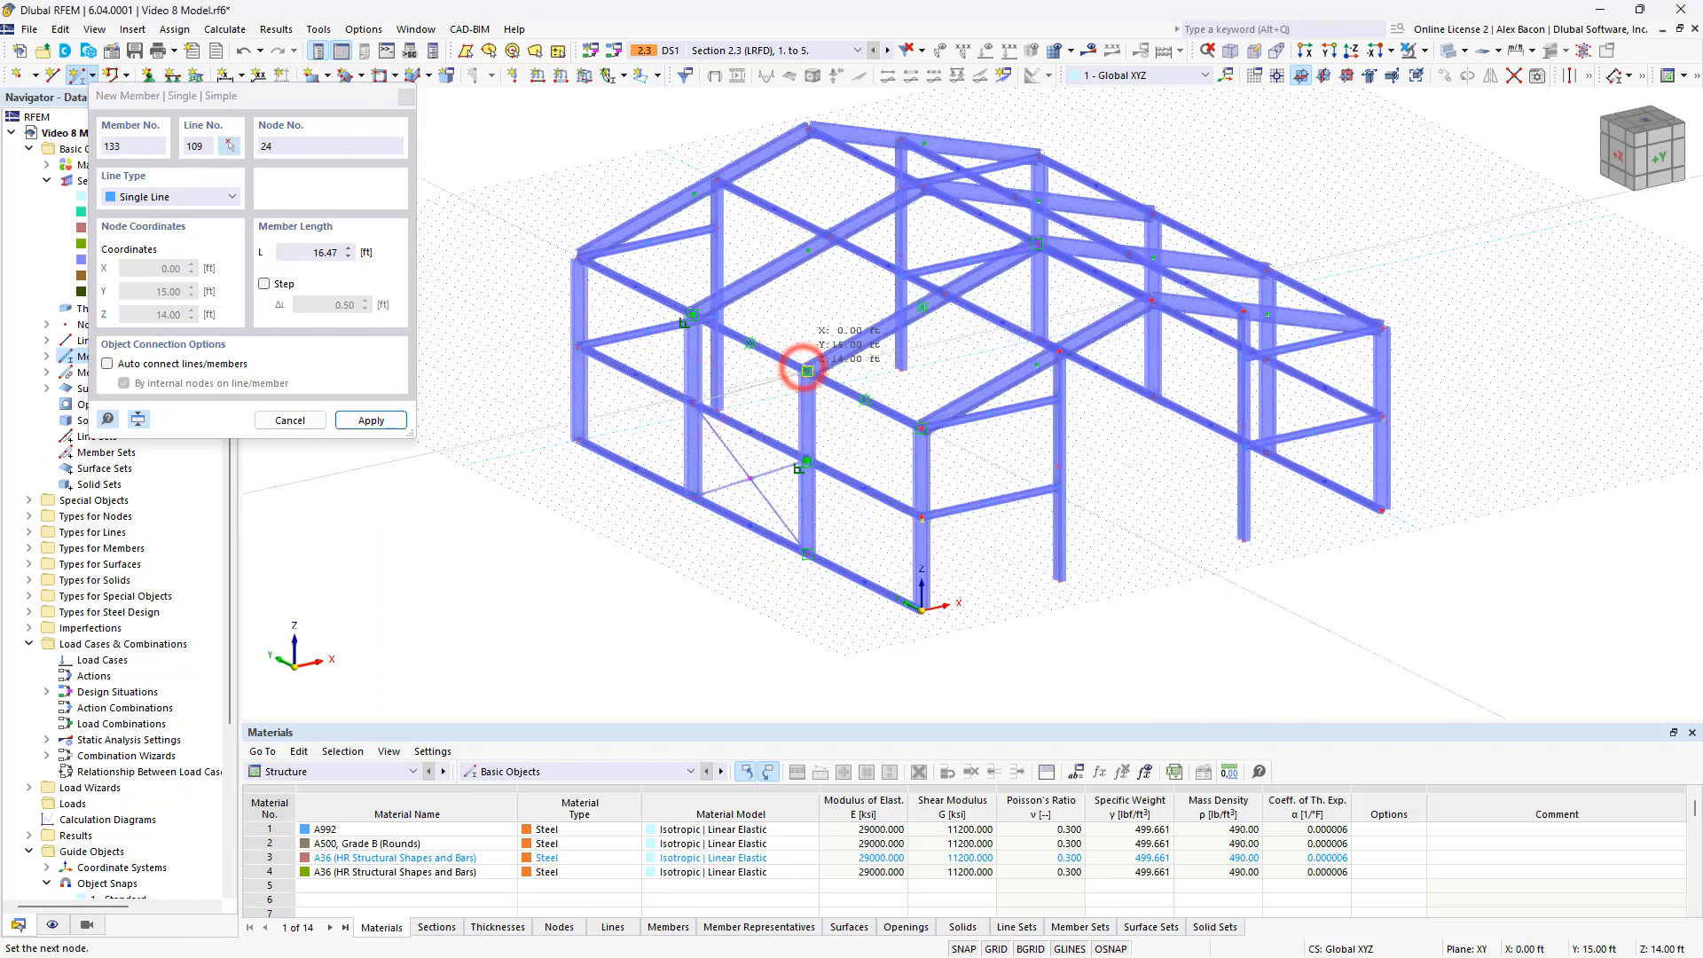
left_click(807, 372)
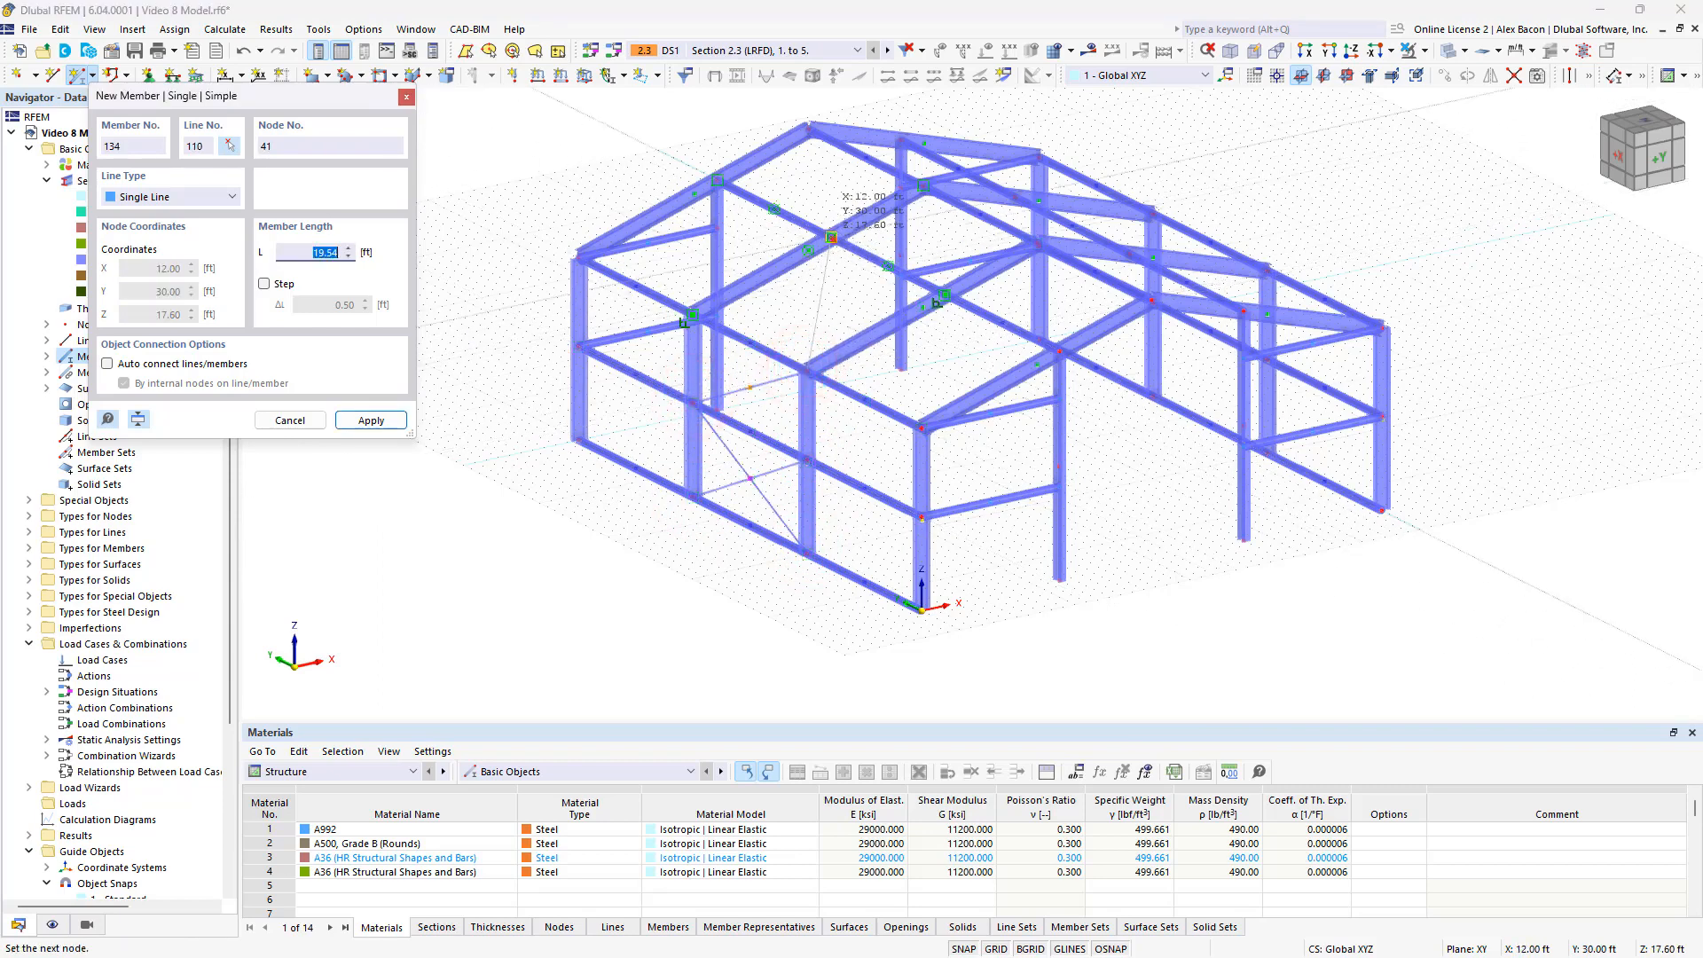
left_click(832, 237)
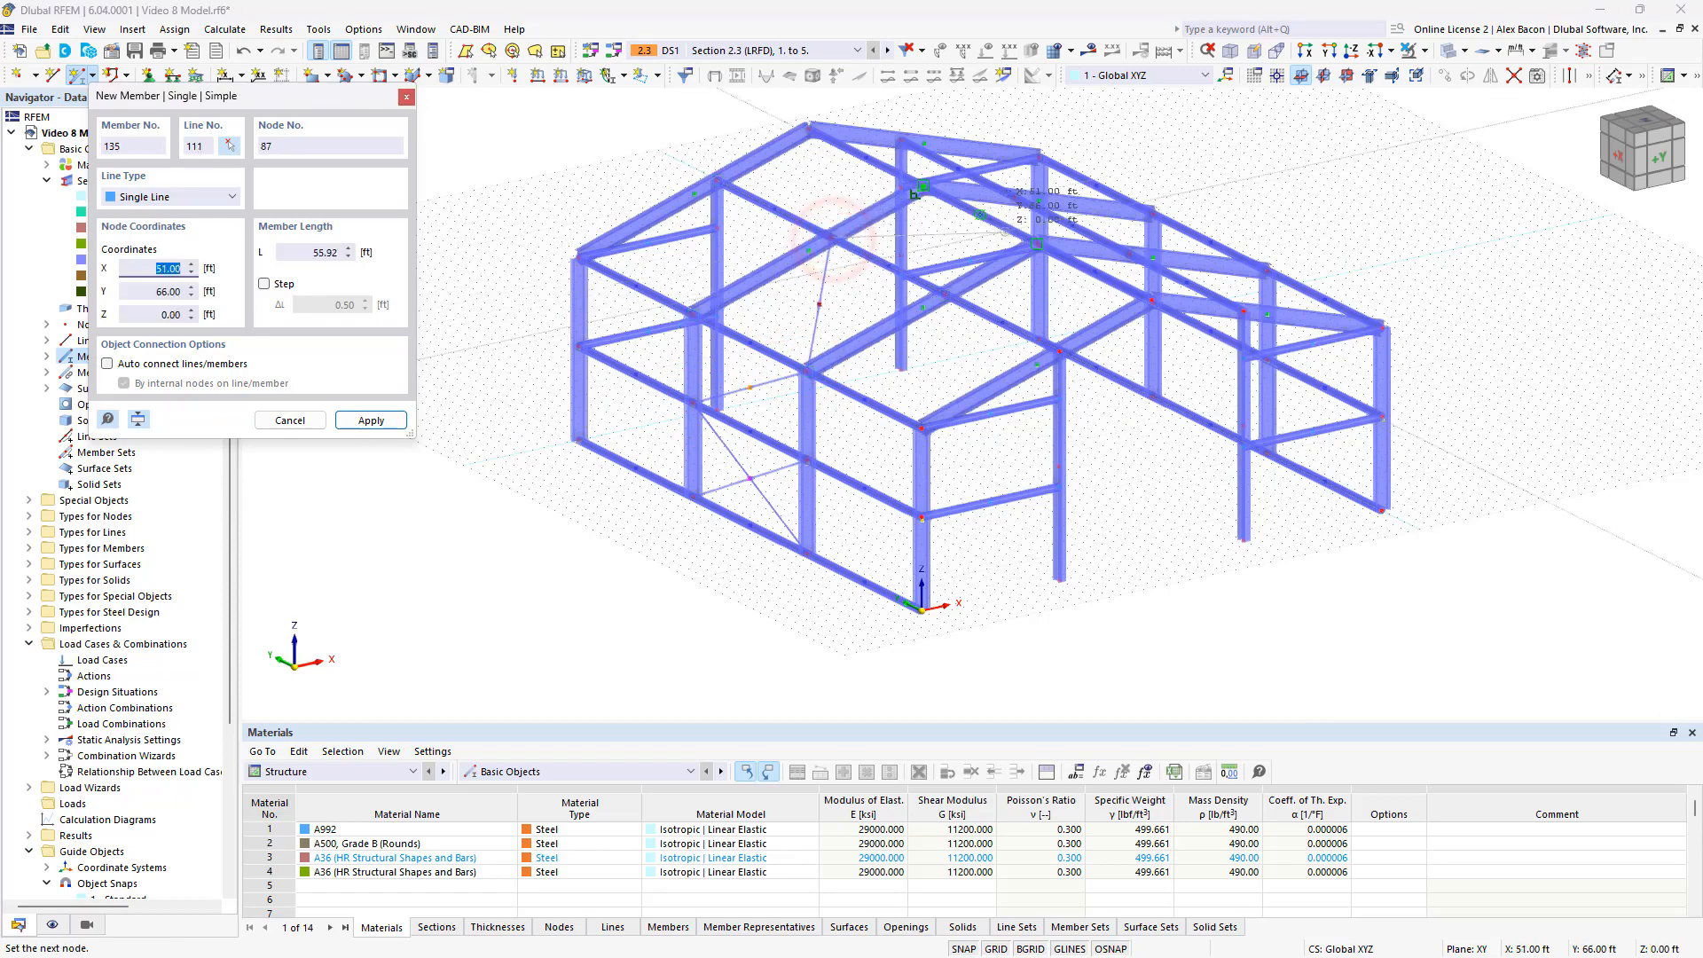
middle_click_drag(1021, 250, 1013, 308, "ctrl")
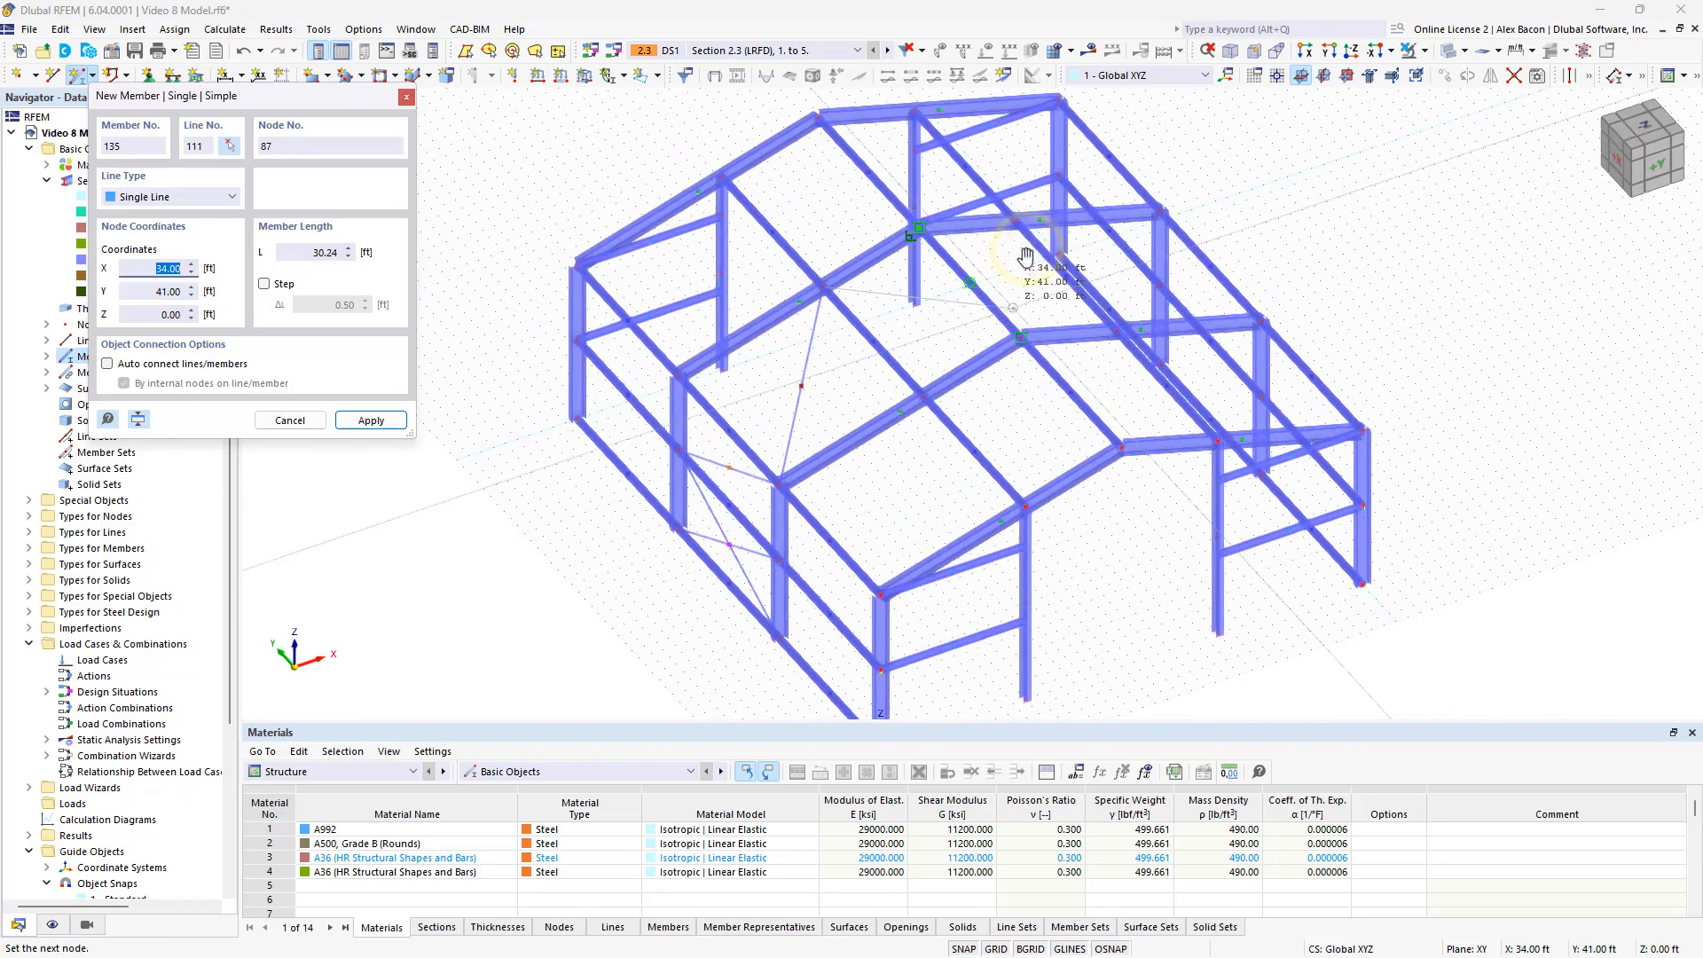
left_click(1019, 336)
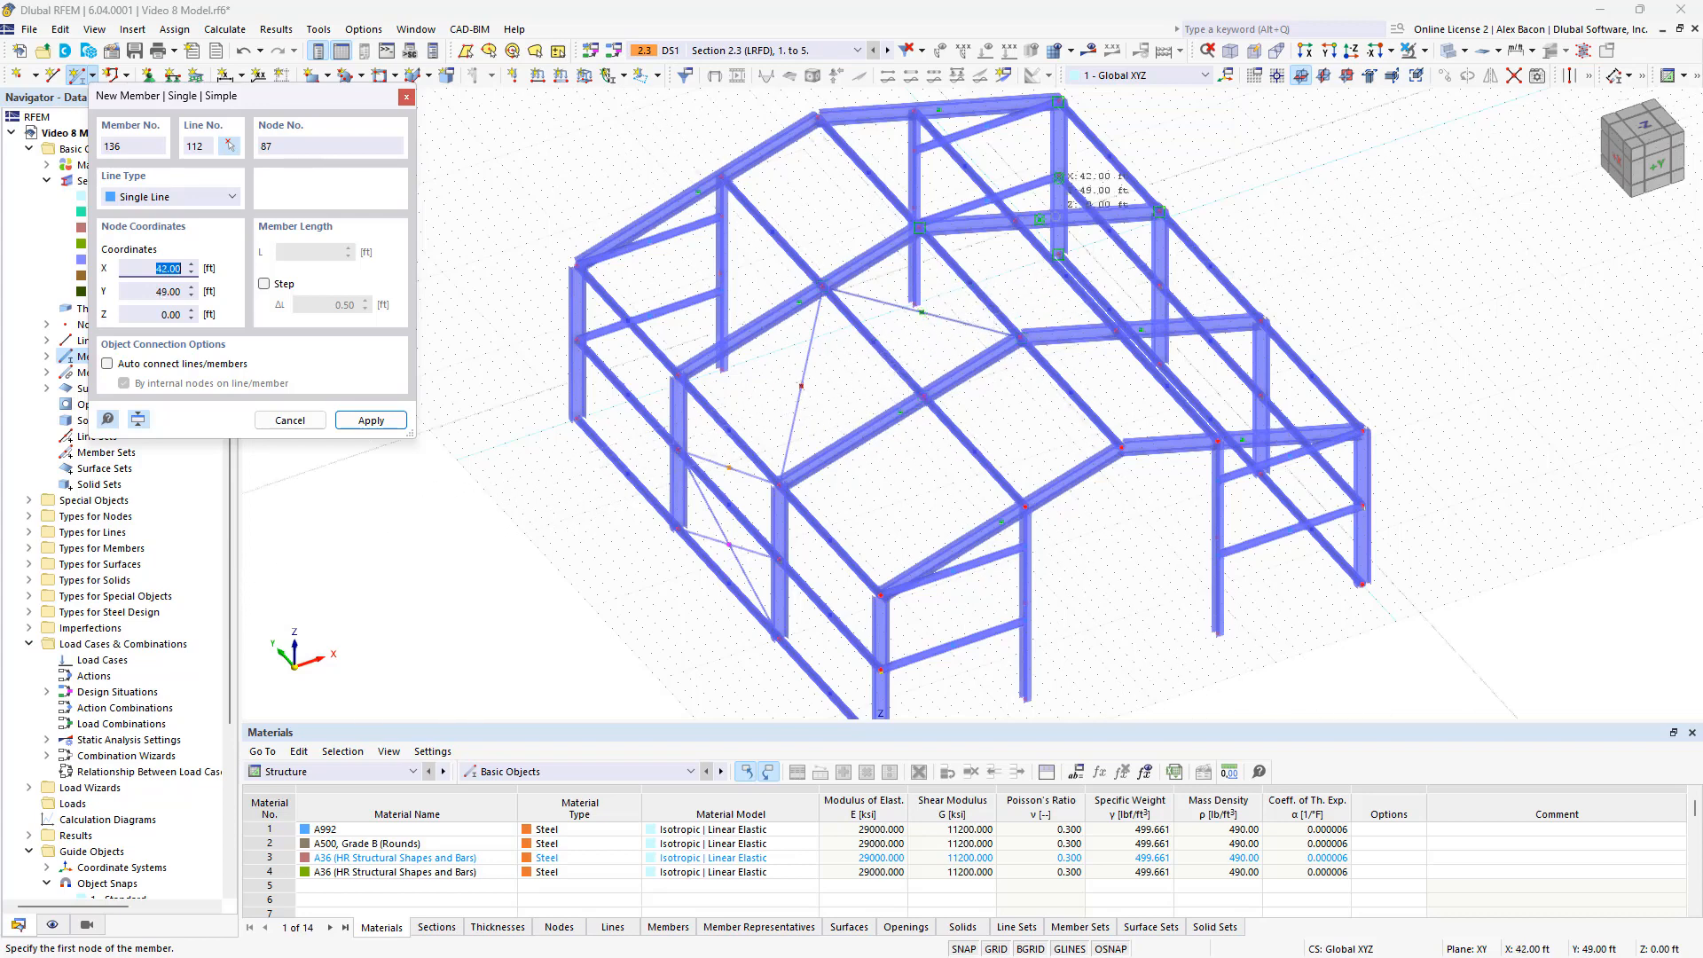
Step: Display the model as wireframe and draw the remaining diagonals from X 0, Y 15, Z 7.2 ft via the Y 30 eave and X 12, Y 15 ft to the Y 30 ridge
left_click(1449, 53)
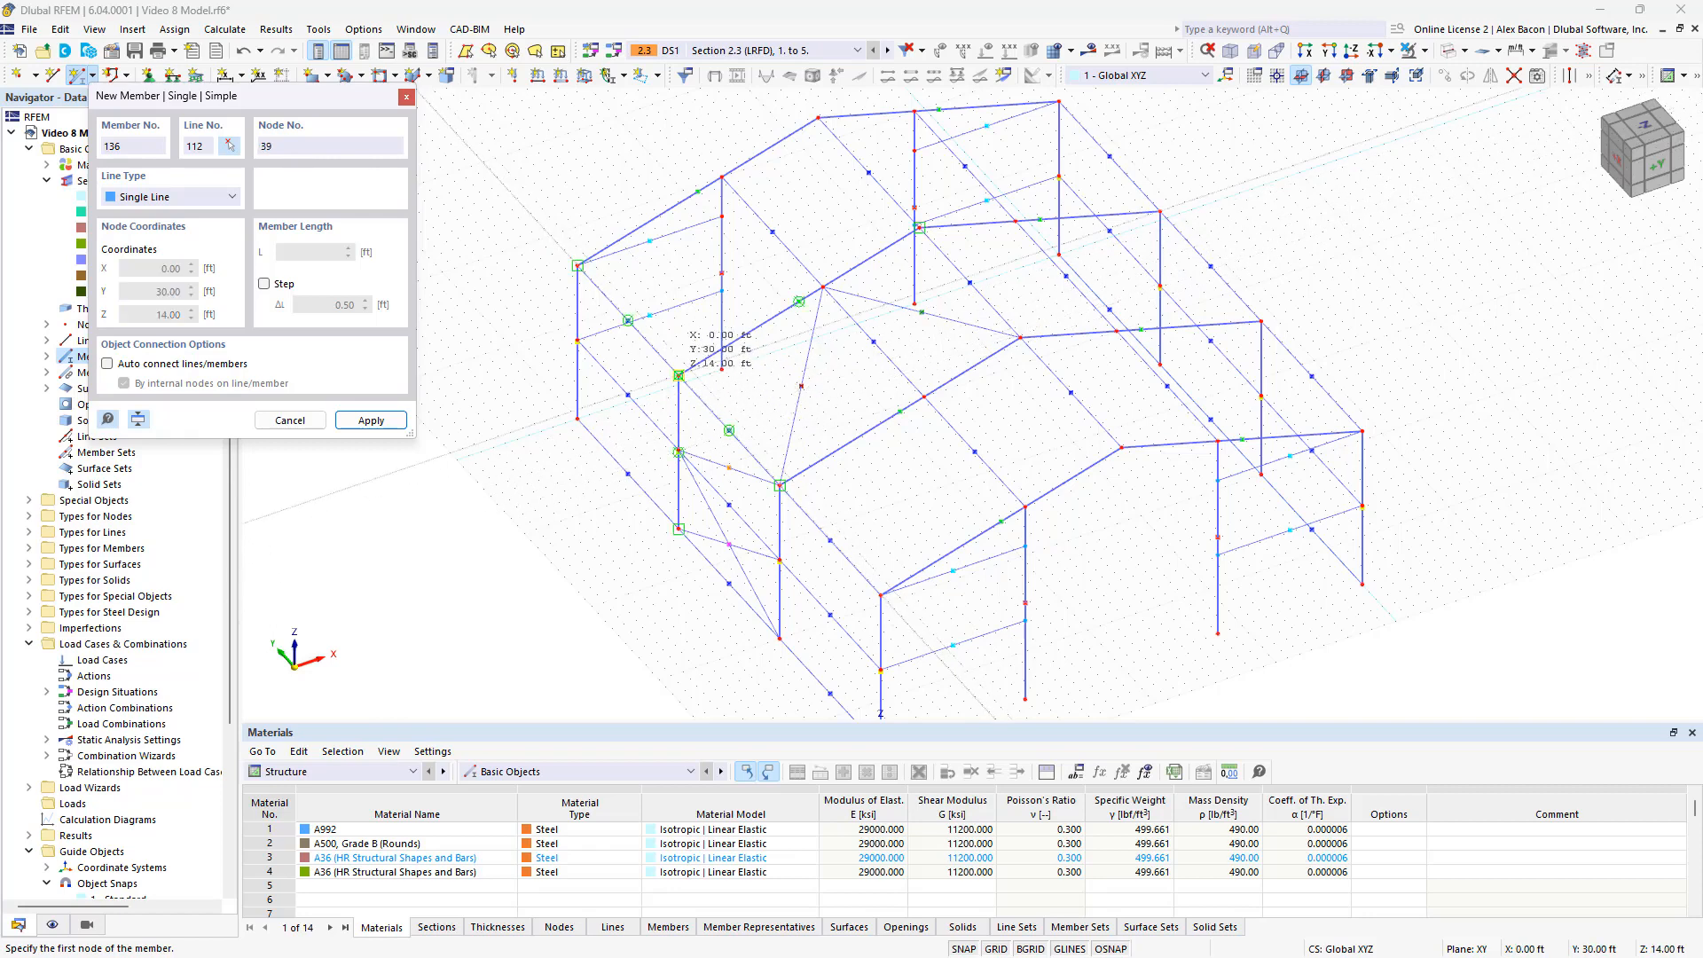
left_click(778, 559)
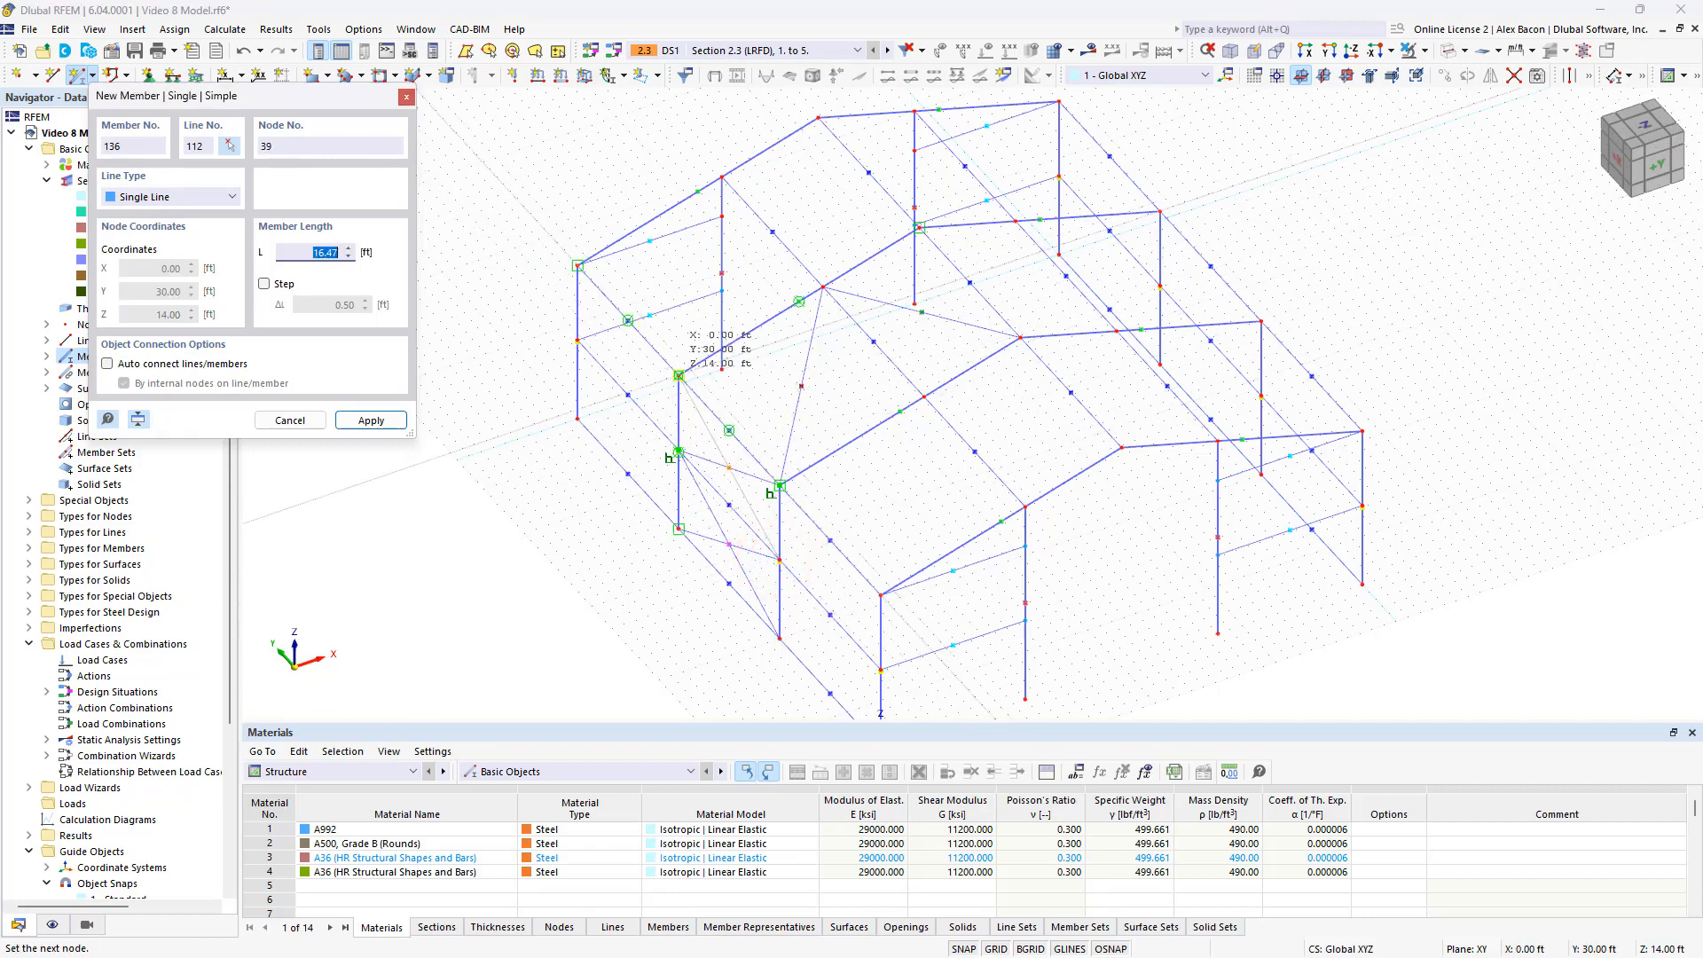
left_click(679, 375)
left_click(678, 375)
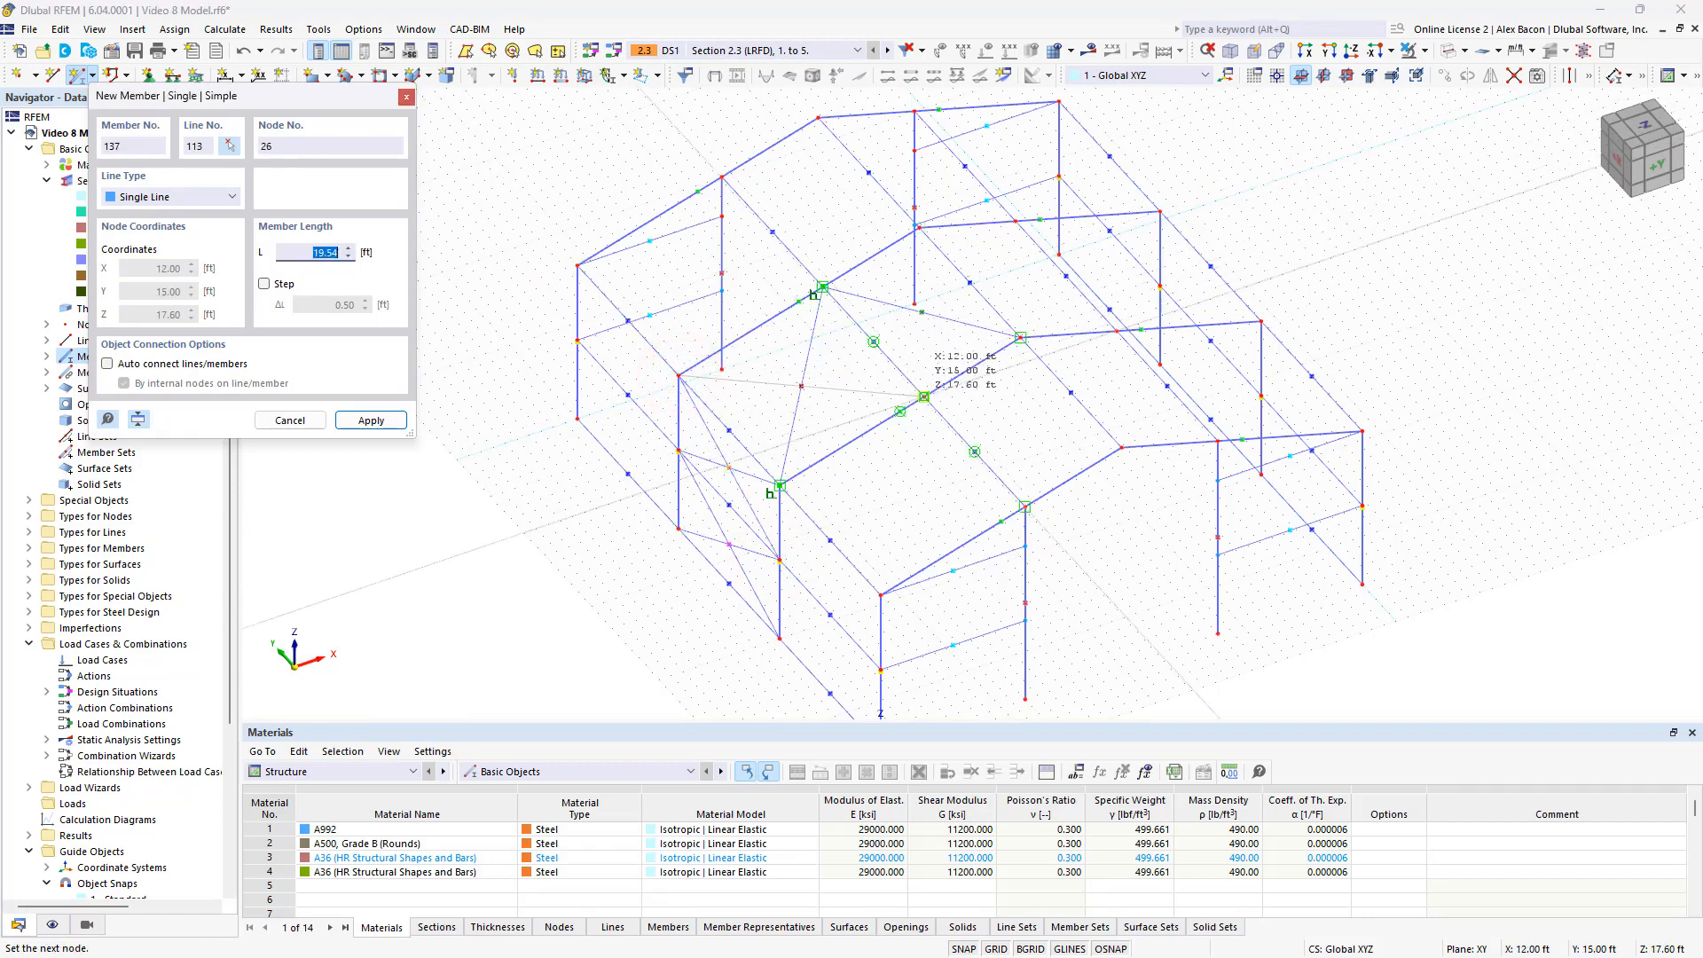
left_click(924, 396)
left_click(923, 397)
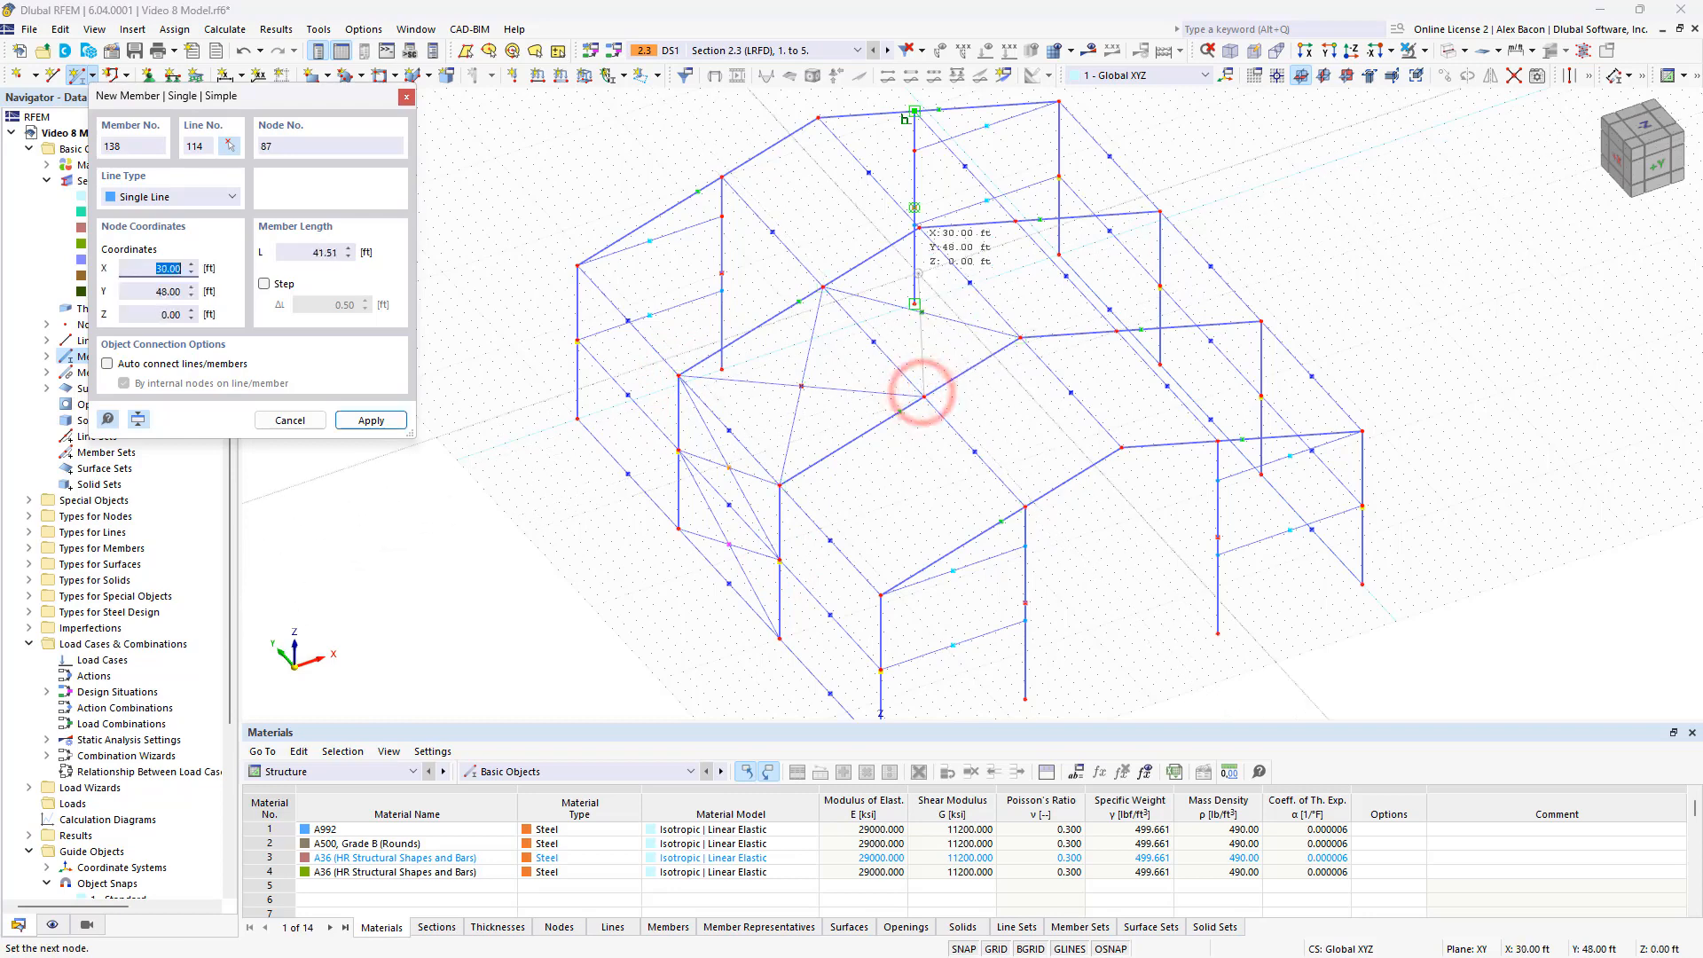
left_click(919, 228)
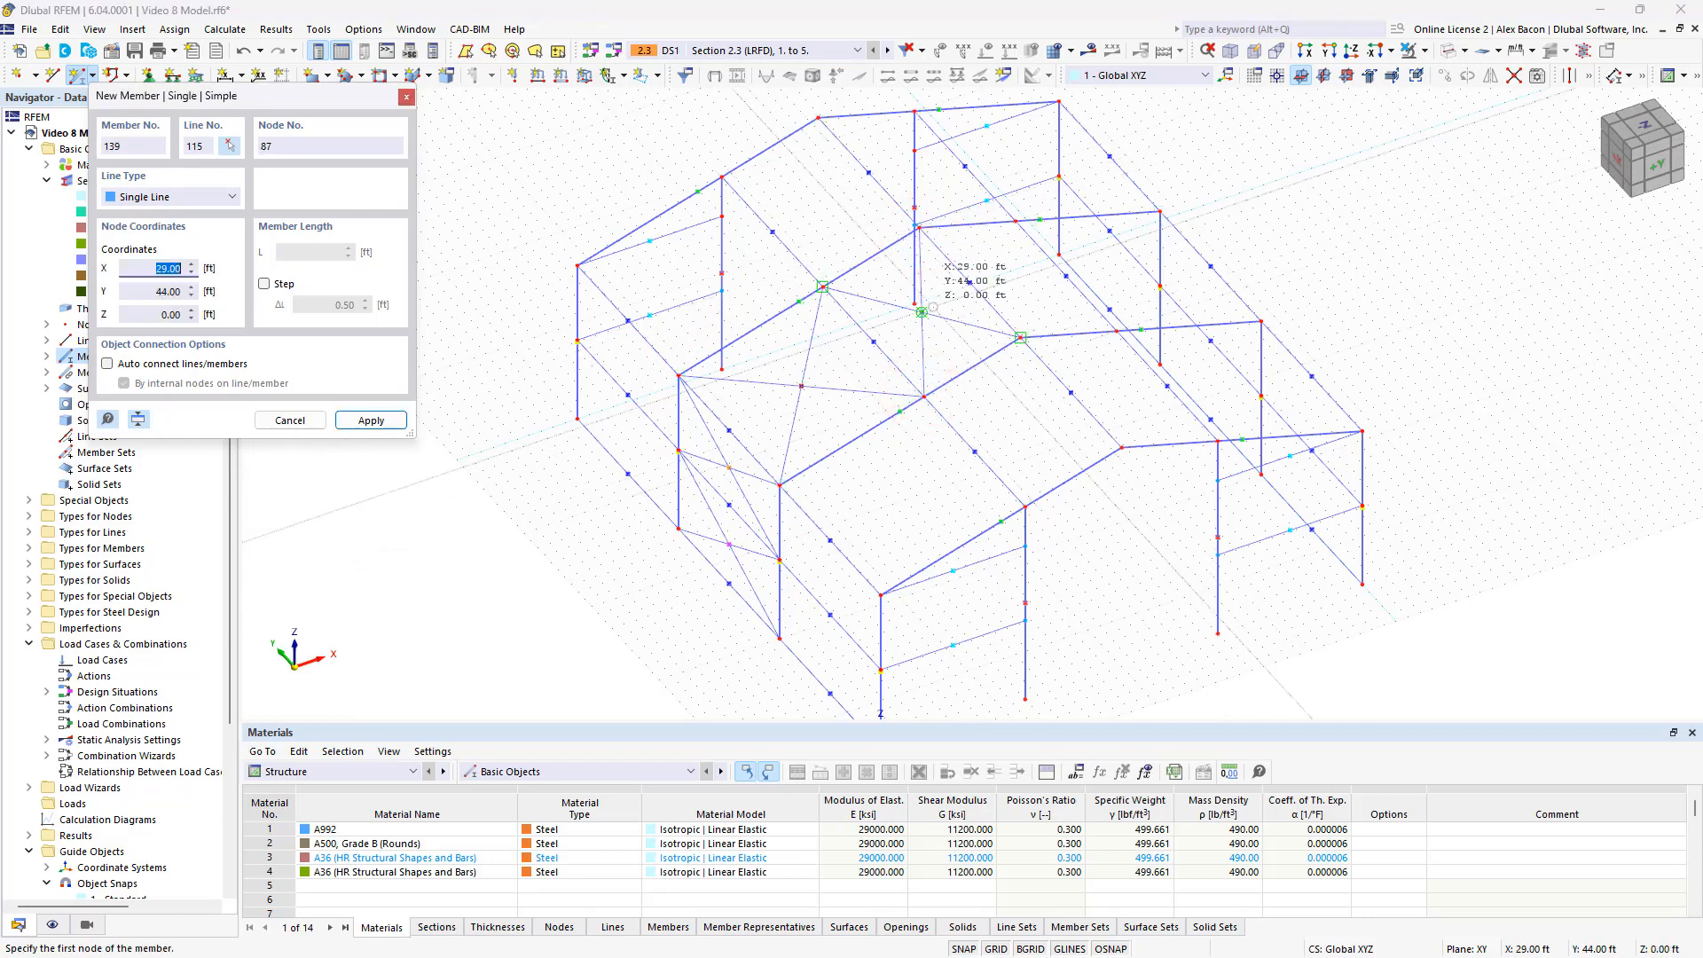
right_click(957, 299)
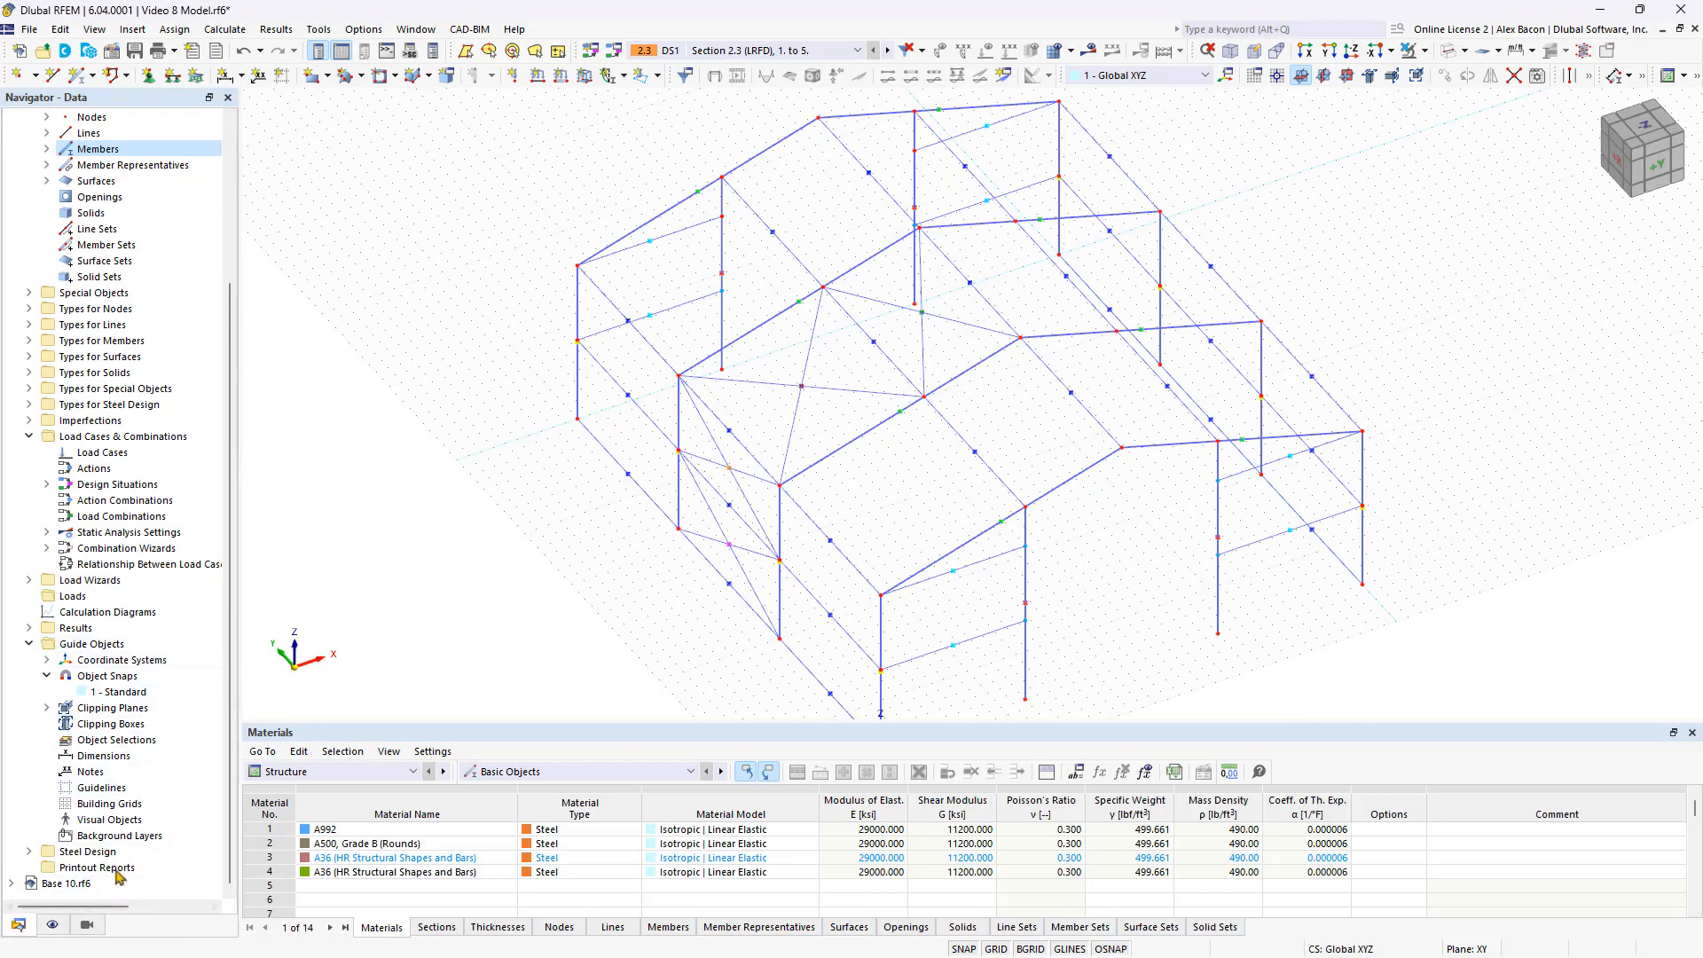
Step: Create a new object selection in the user-defined views and visibilities and set it to cover members
left_click(55, 929)
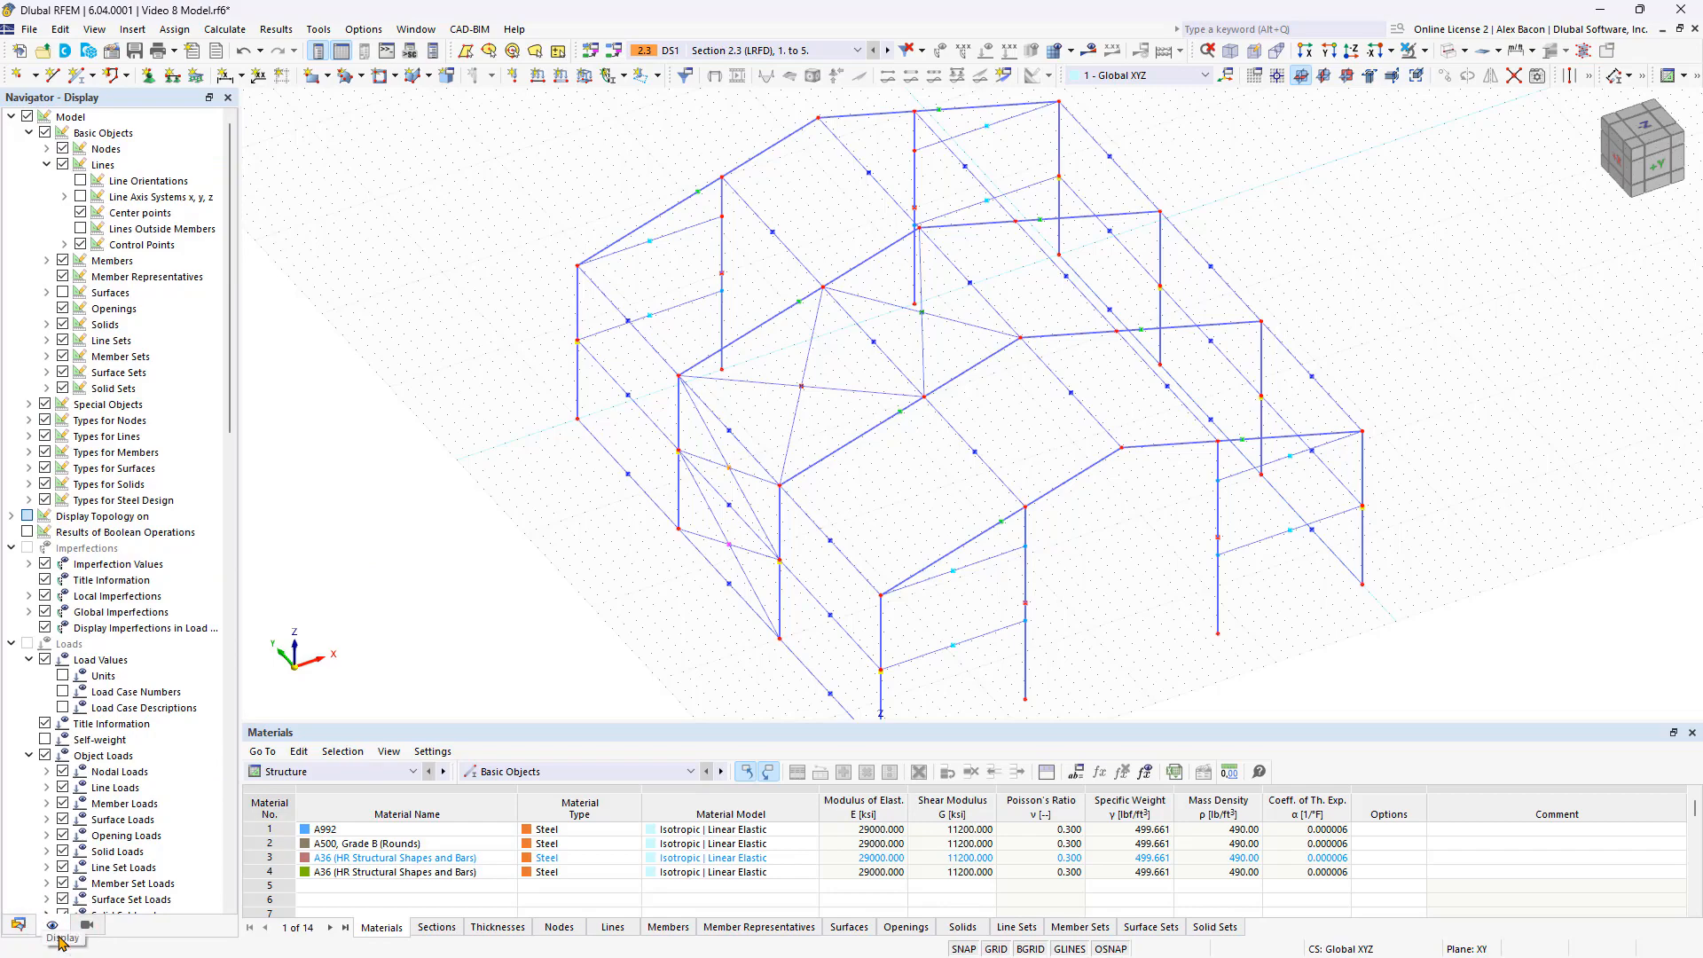
scroll(115, 621, "down", 8)
left_click(87, 925)
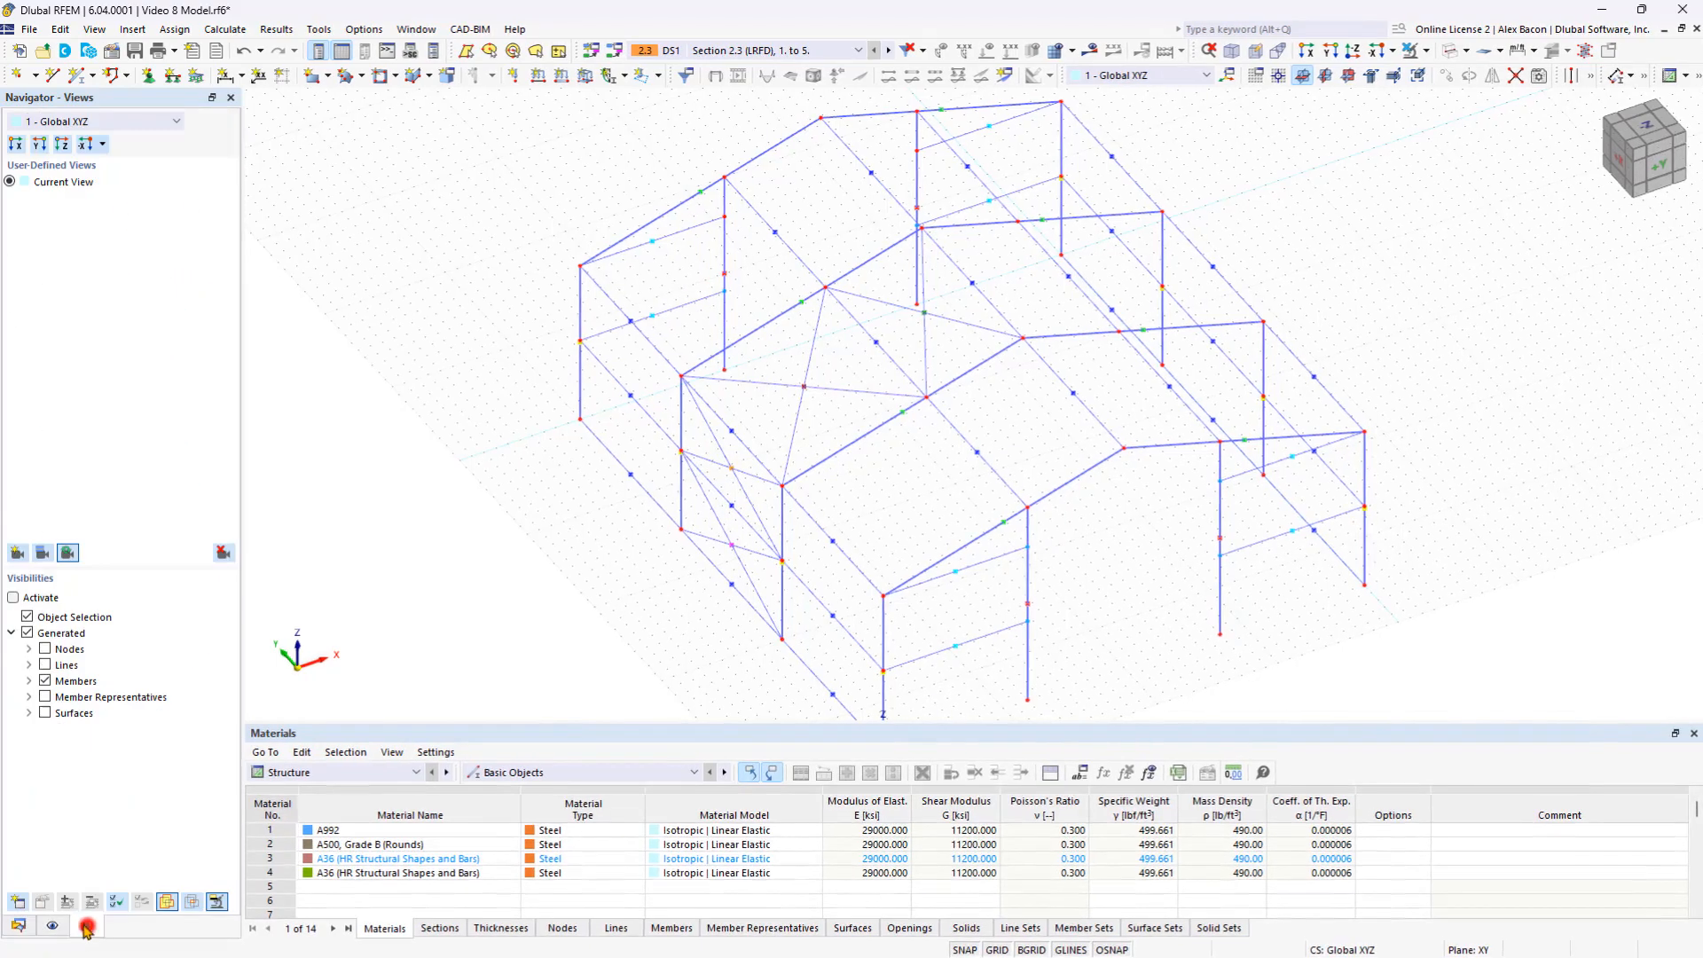
left_click(17, 903)
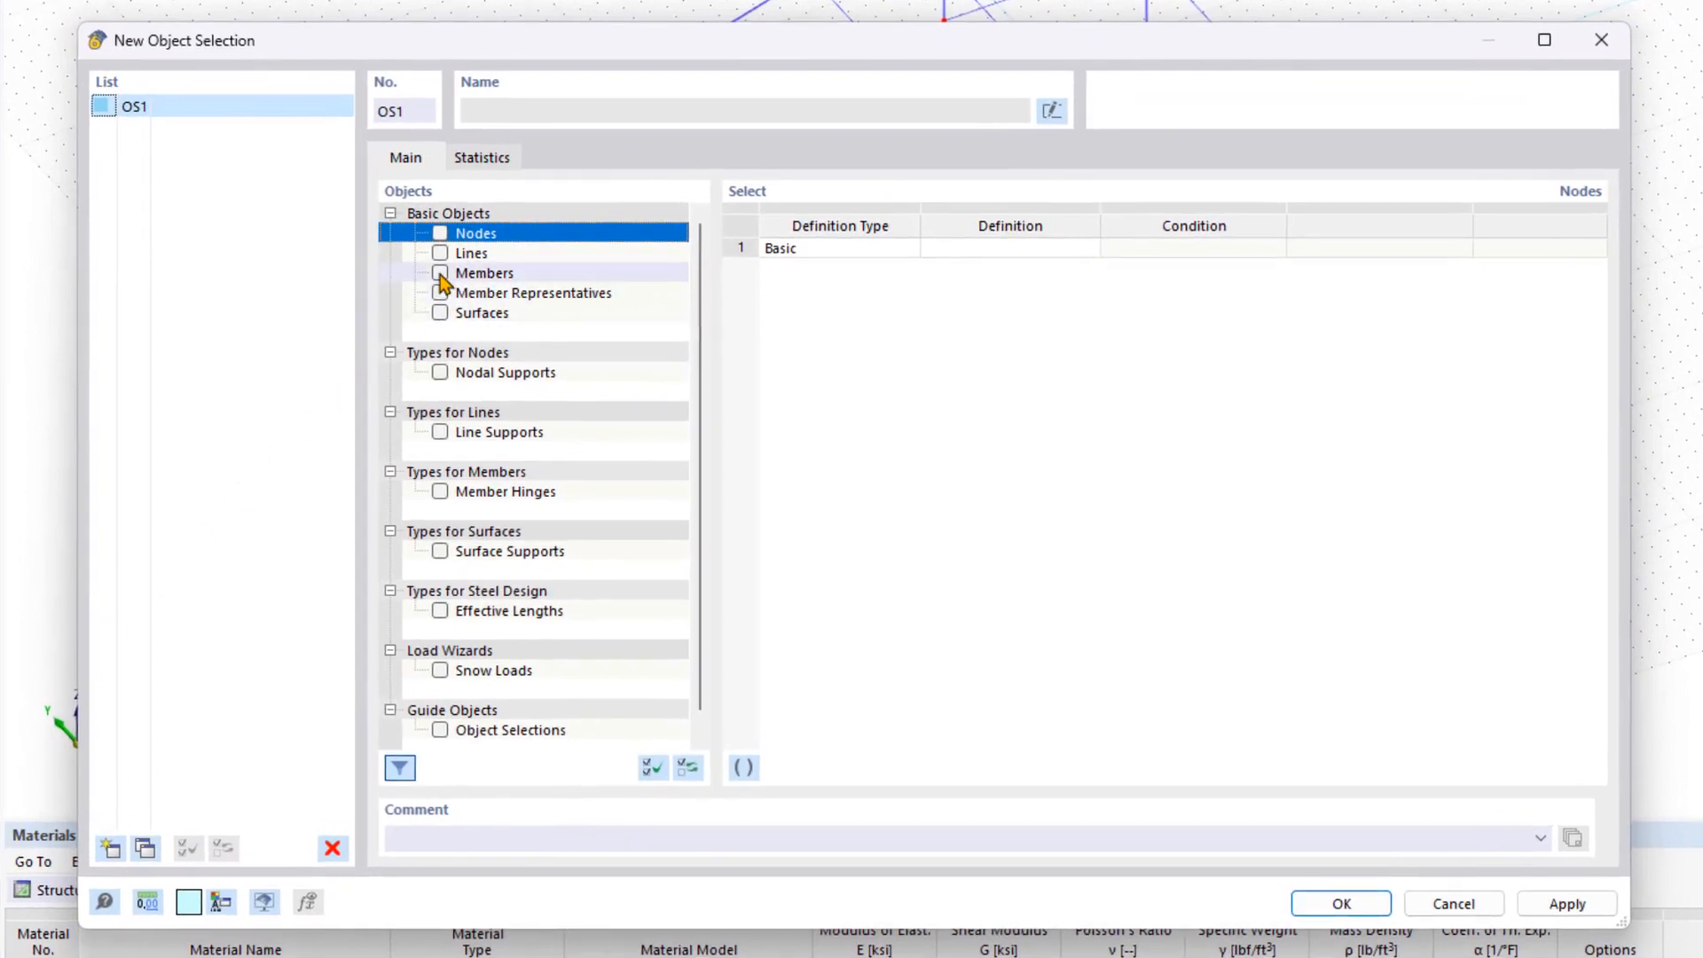
left_click(441, 275)
Step: Define the selection criterion as Member Type equals Tension and confirm it, selecting all the tension bracing
left_click(958, 248)
left_click(1029, 249)
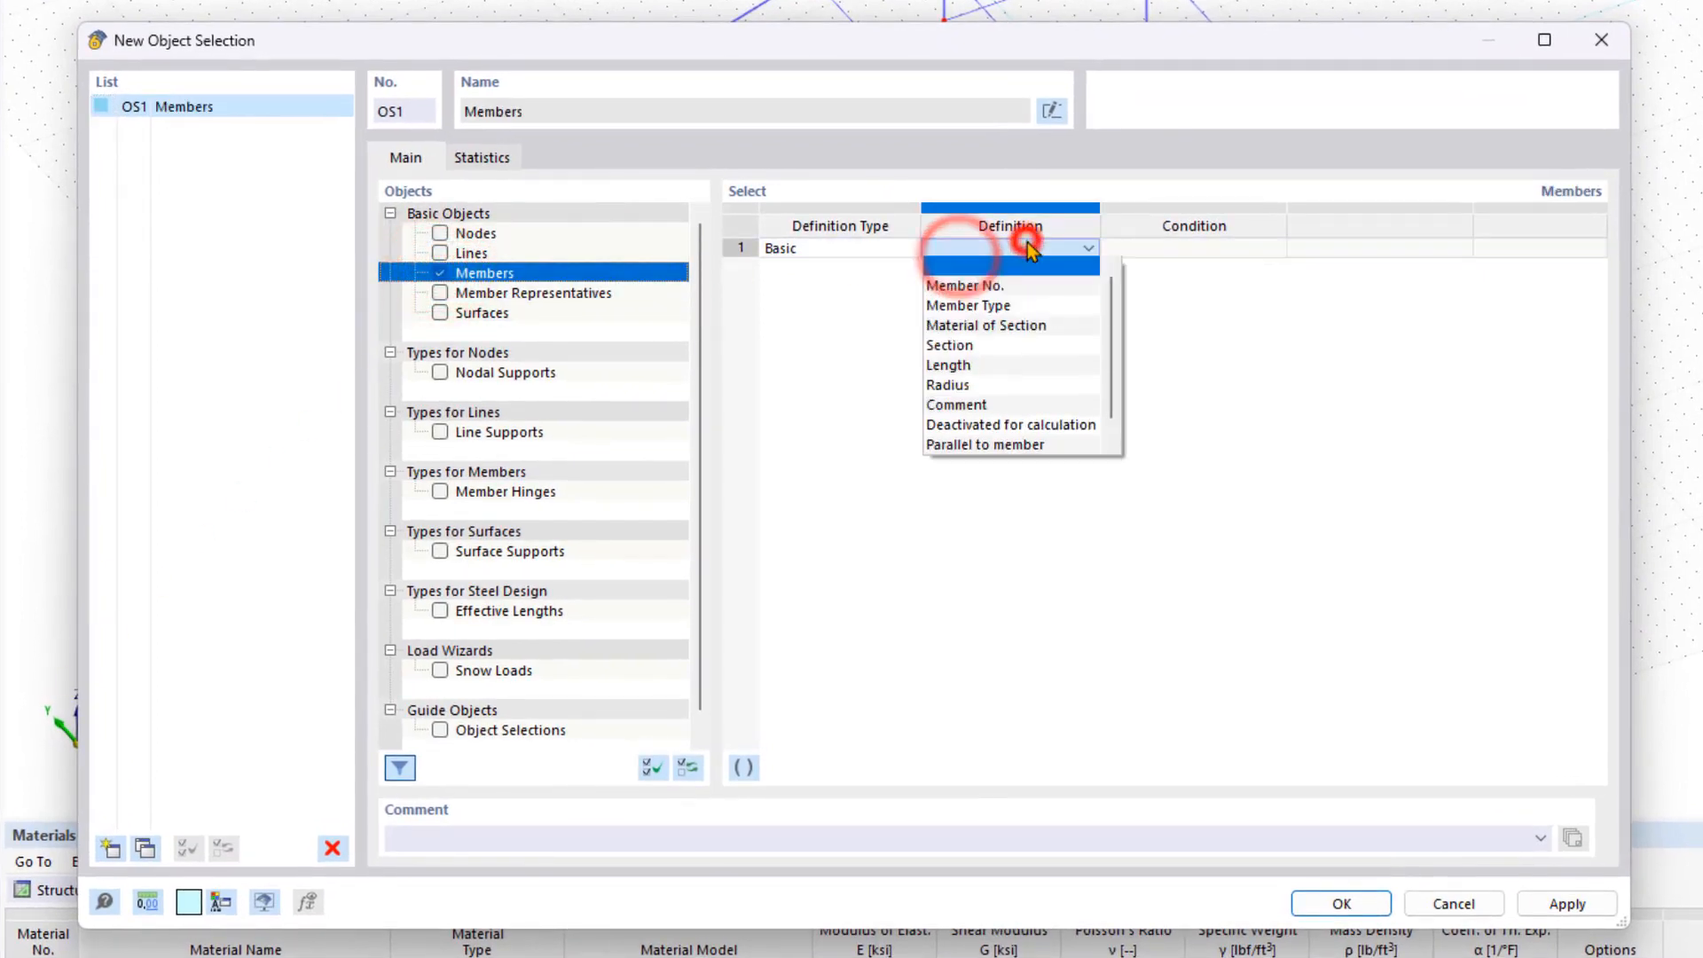
left_click(1015, 304)
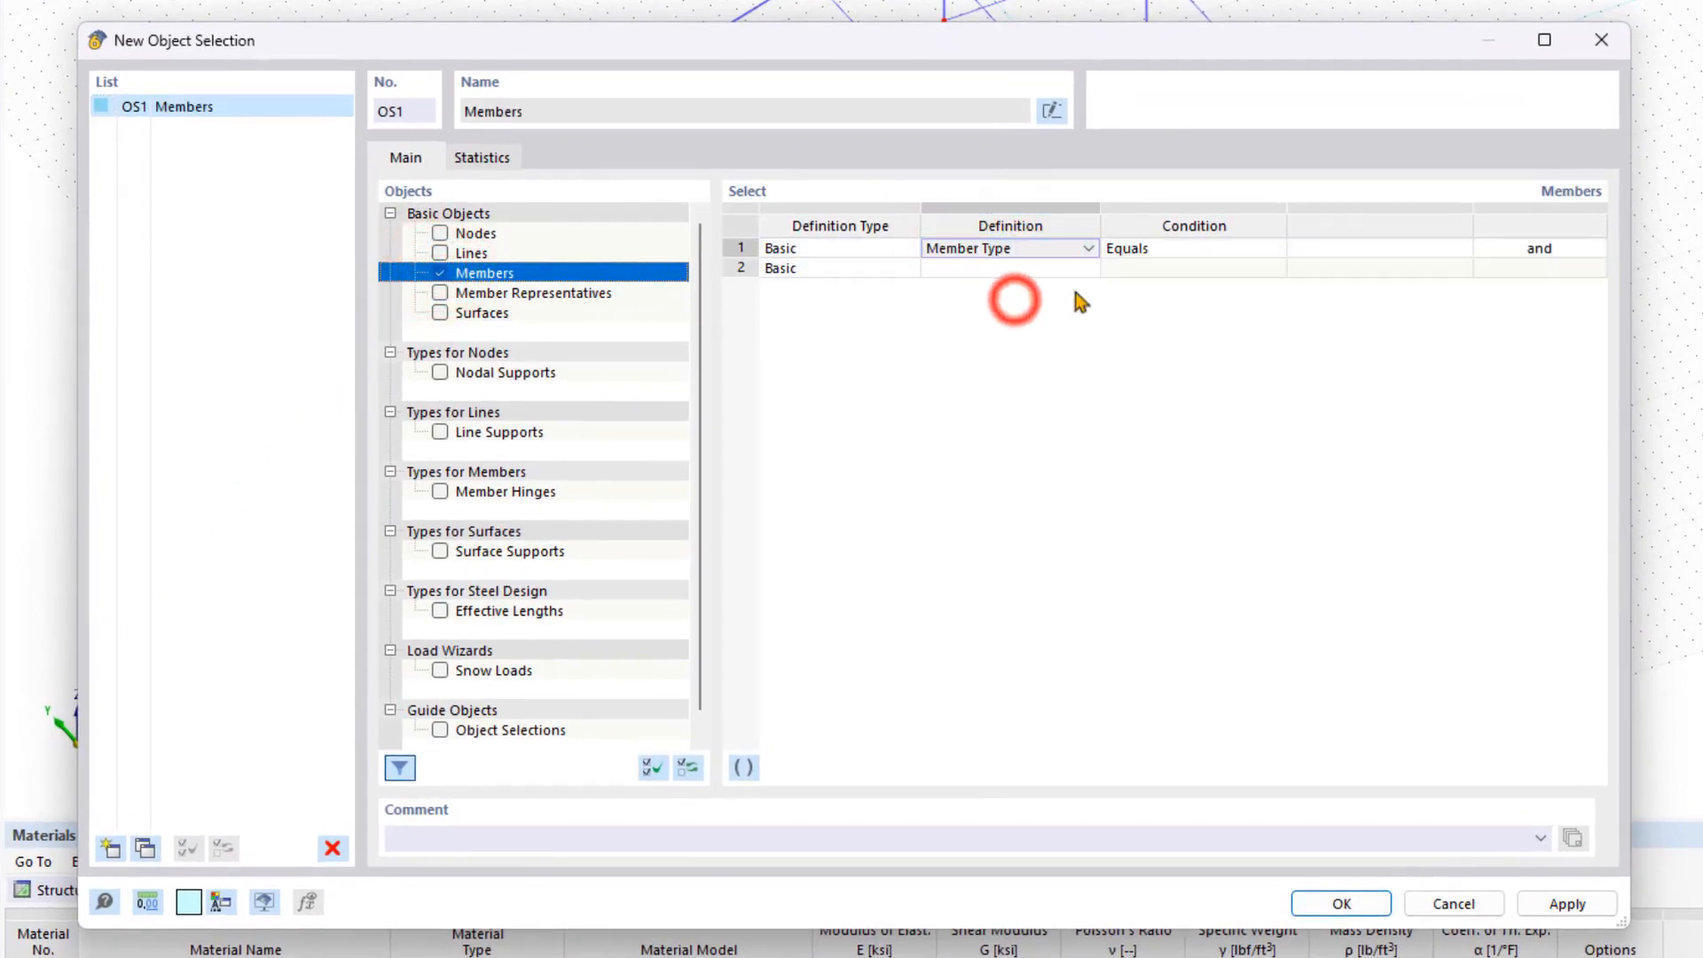
left_click(1348, 249)
left_click(1442, 249)
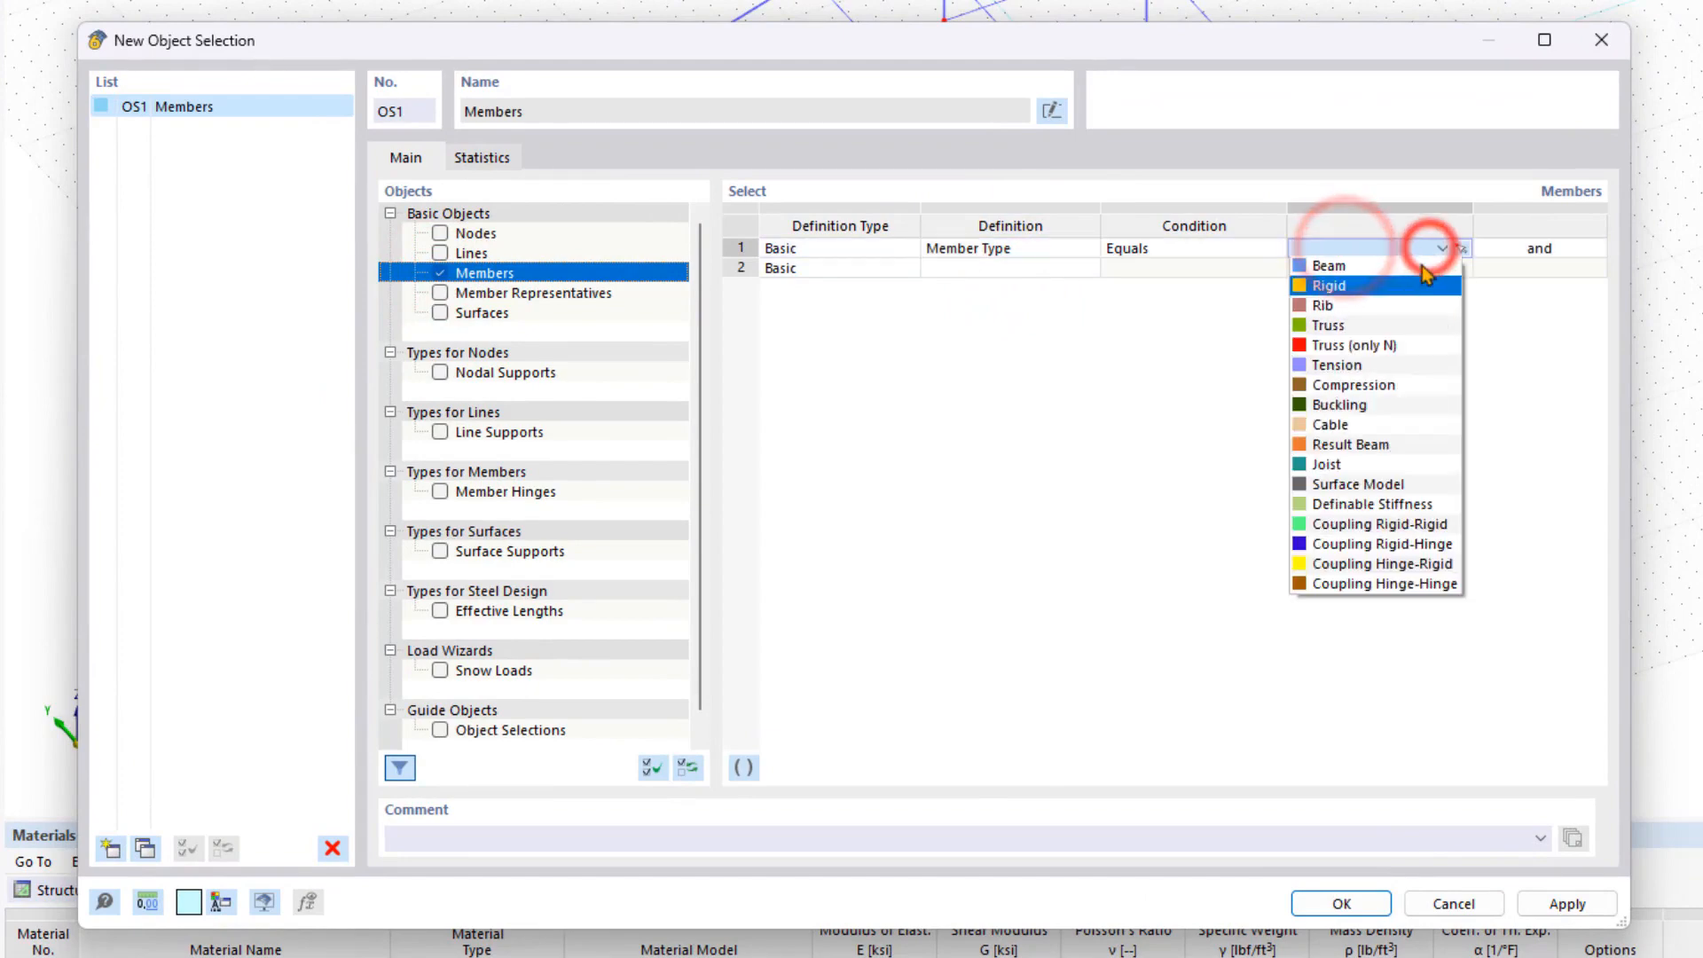
left_click(1344, 364)
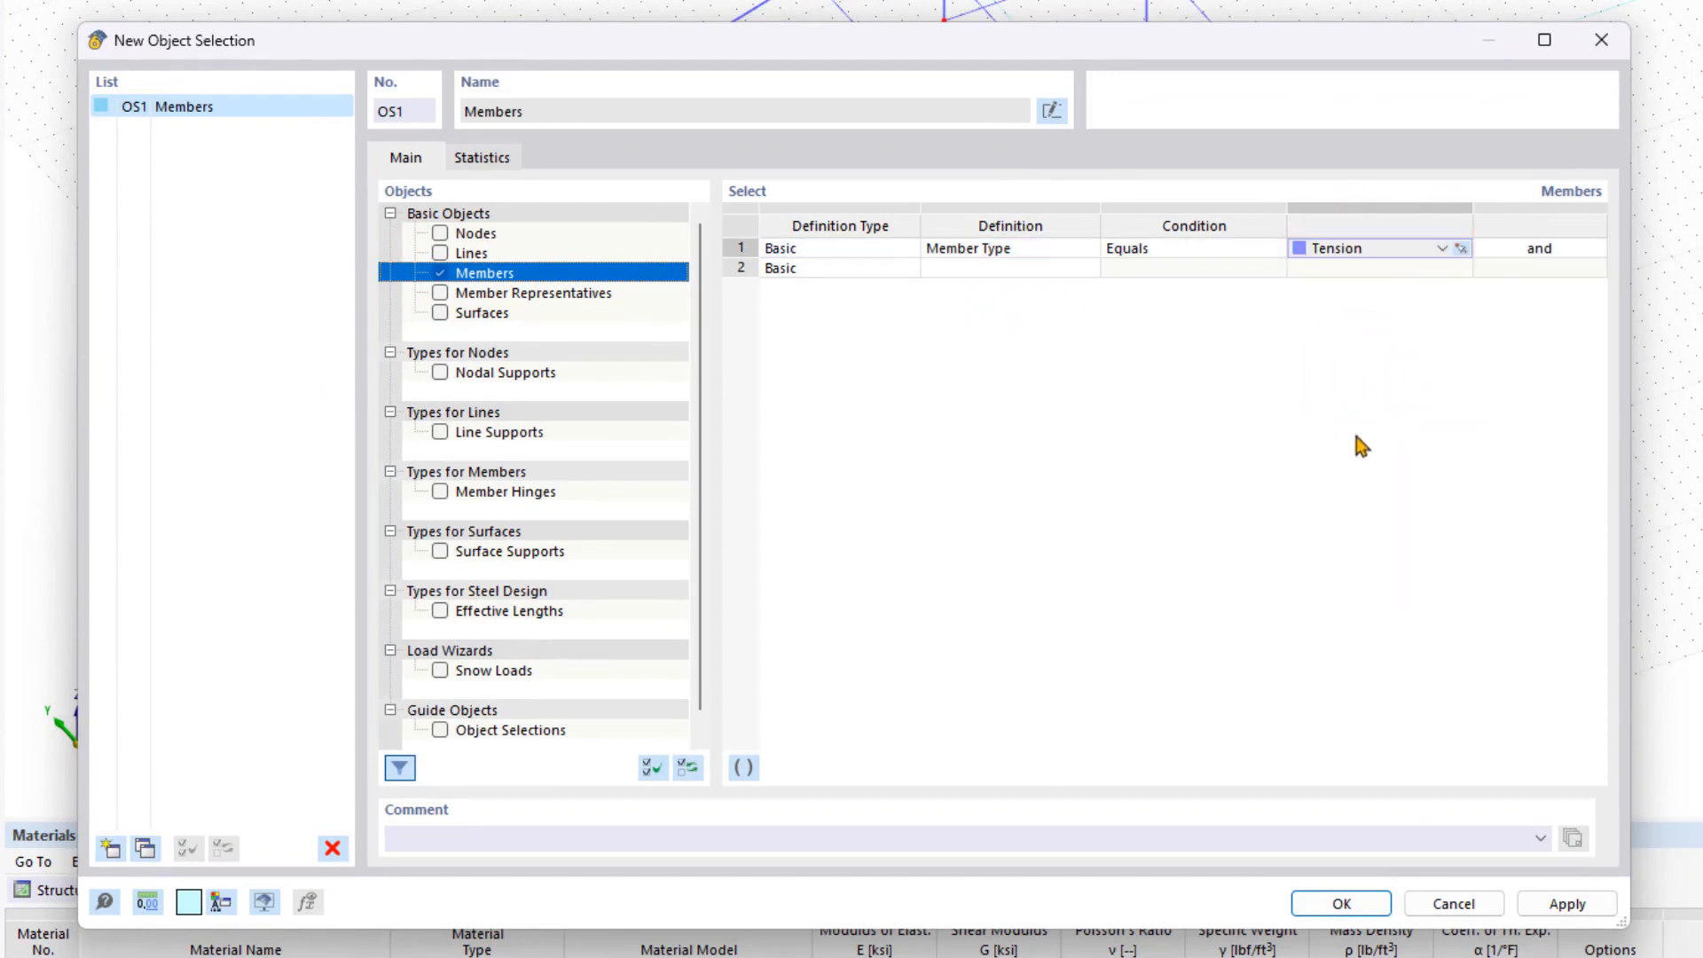
left_click(1341, 903)
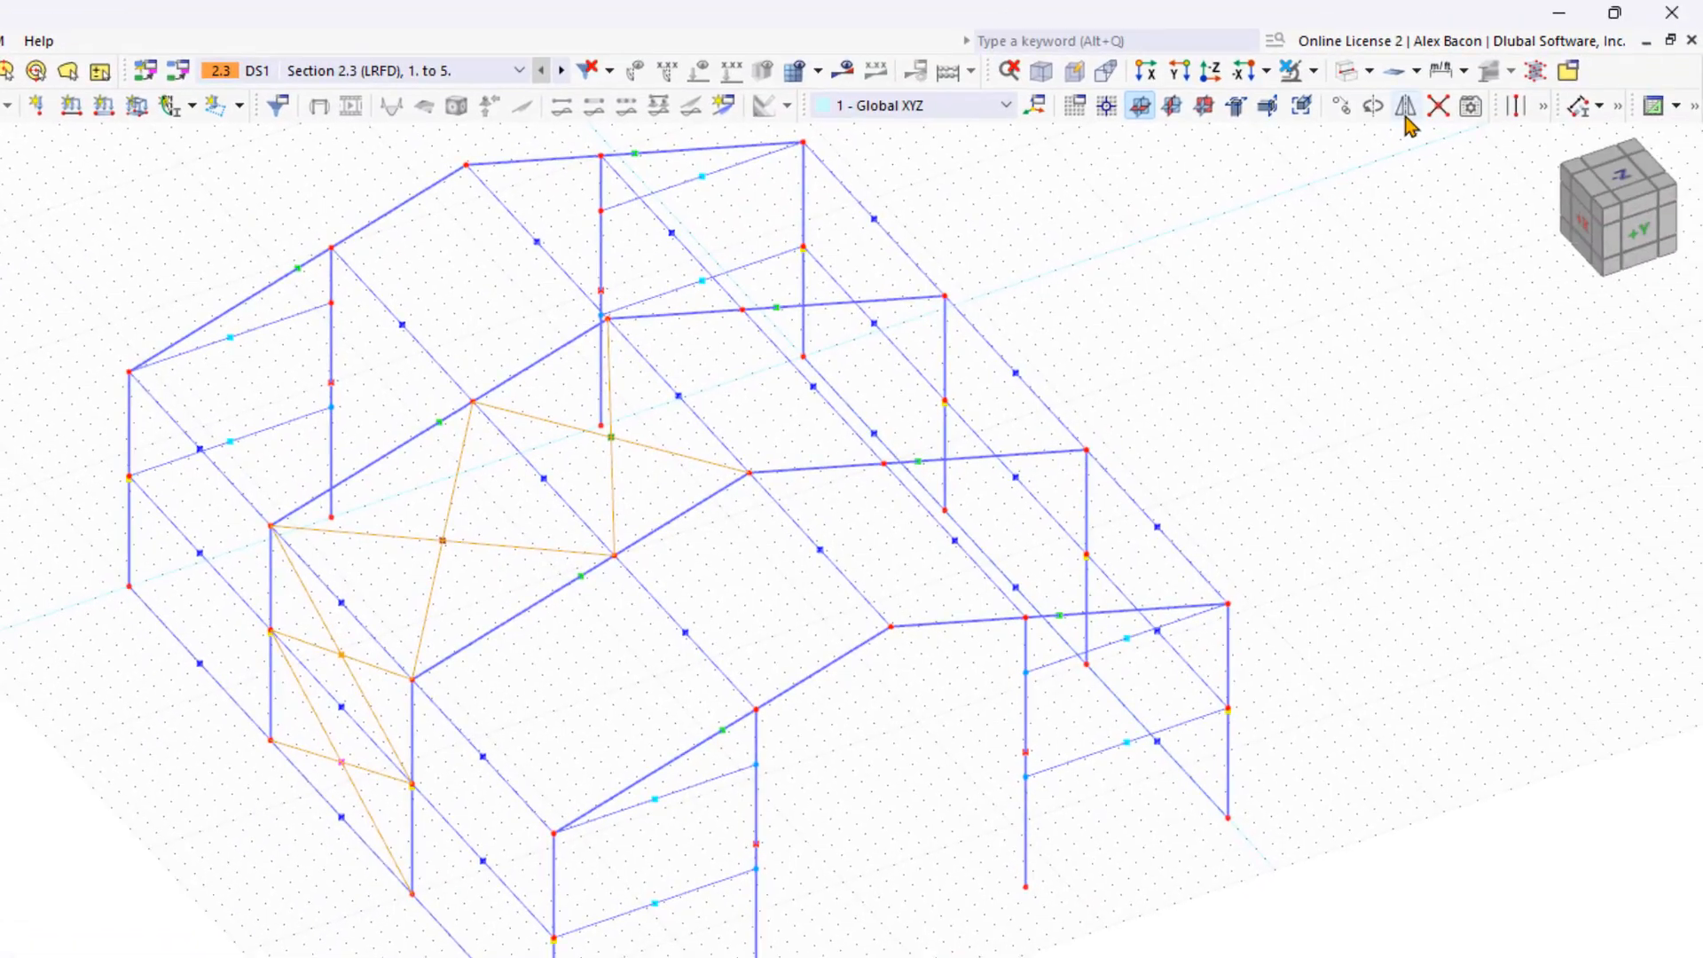
Step: Mirror a copy of the selected bracing about a YZ-parallel plane through the ridge point X 20, Y 45, Z 20 ft
left_click(1406, 105)
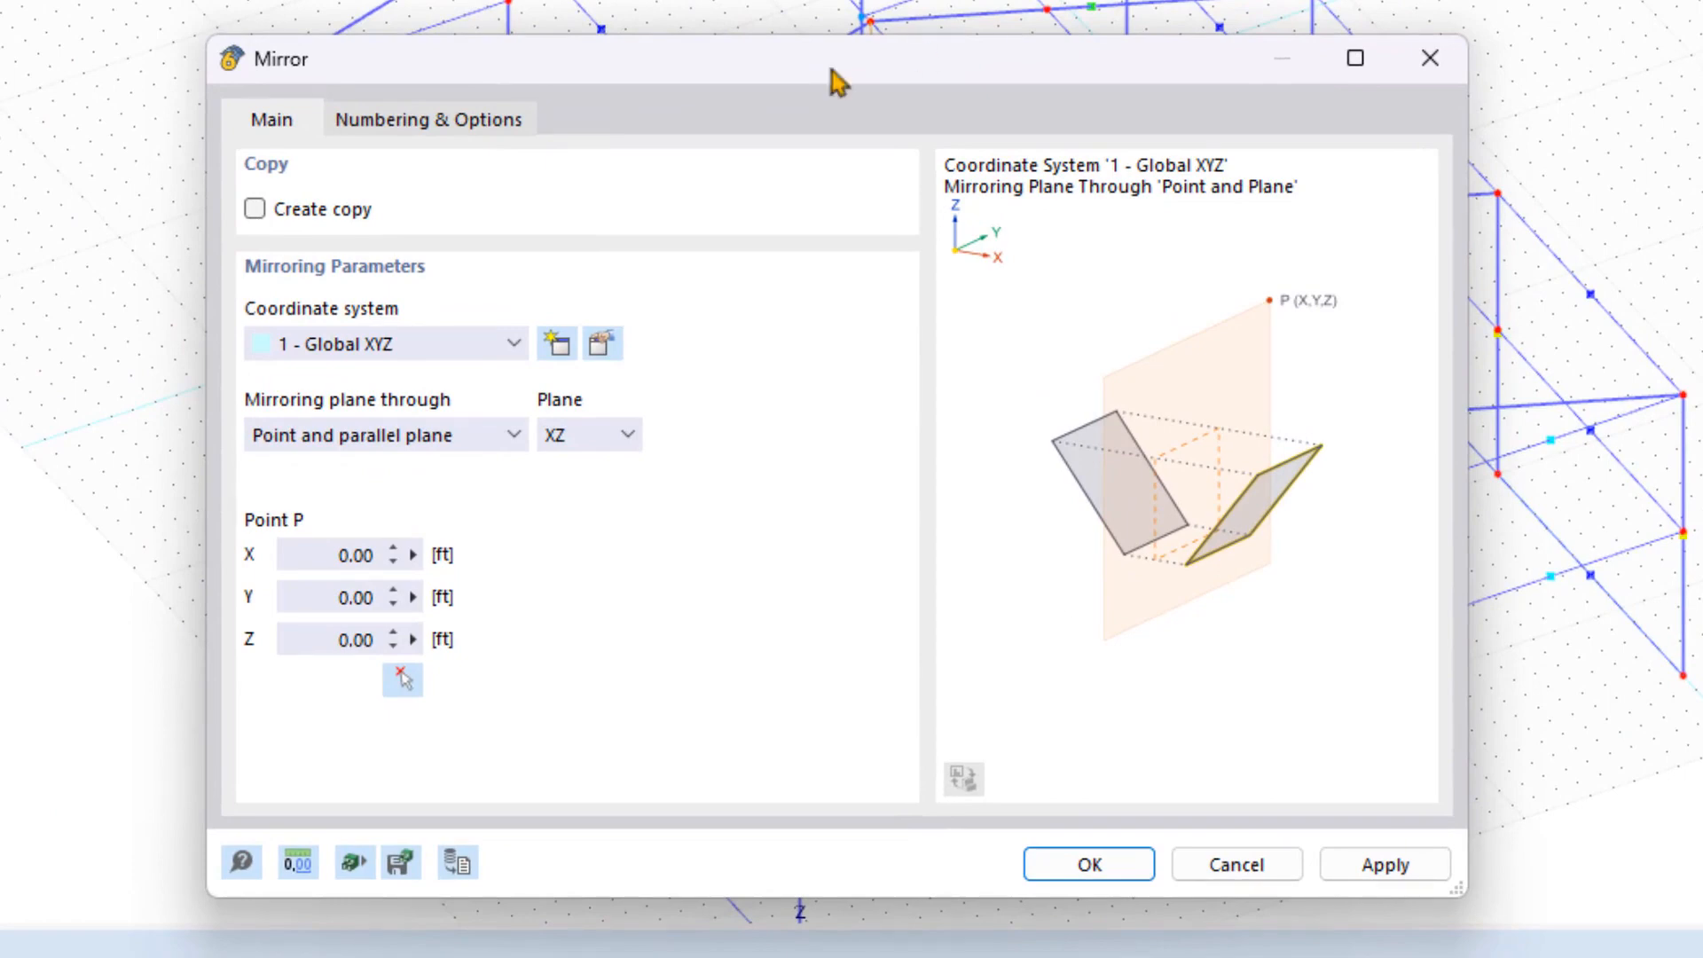
left_click(321, 210)
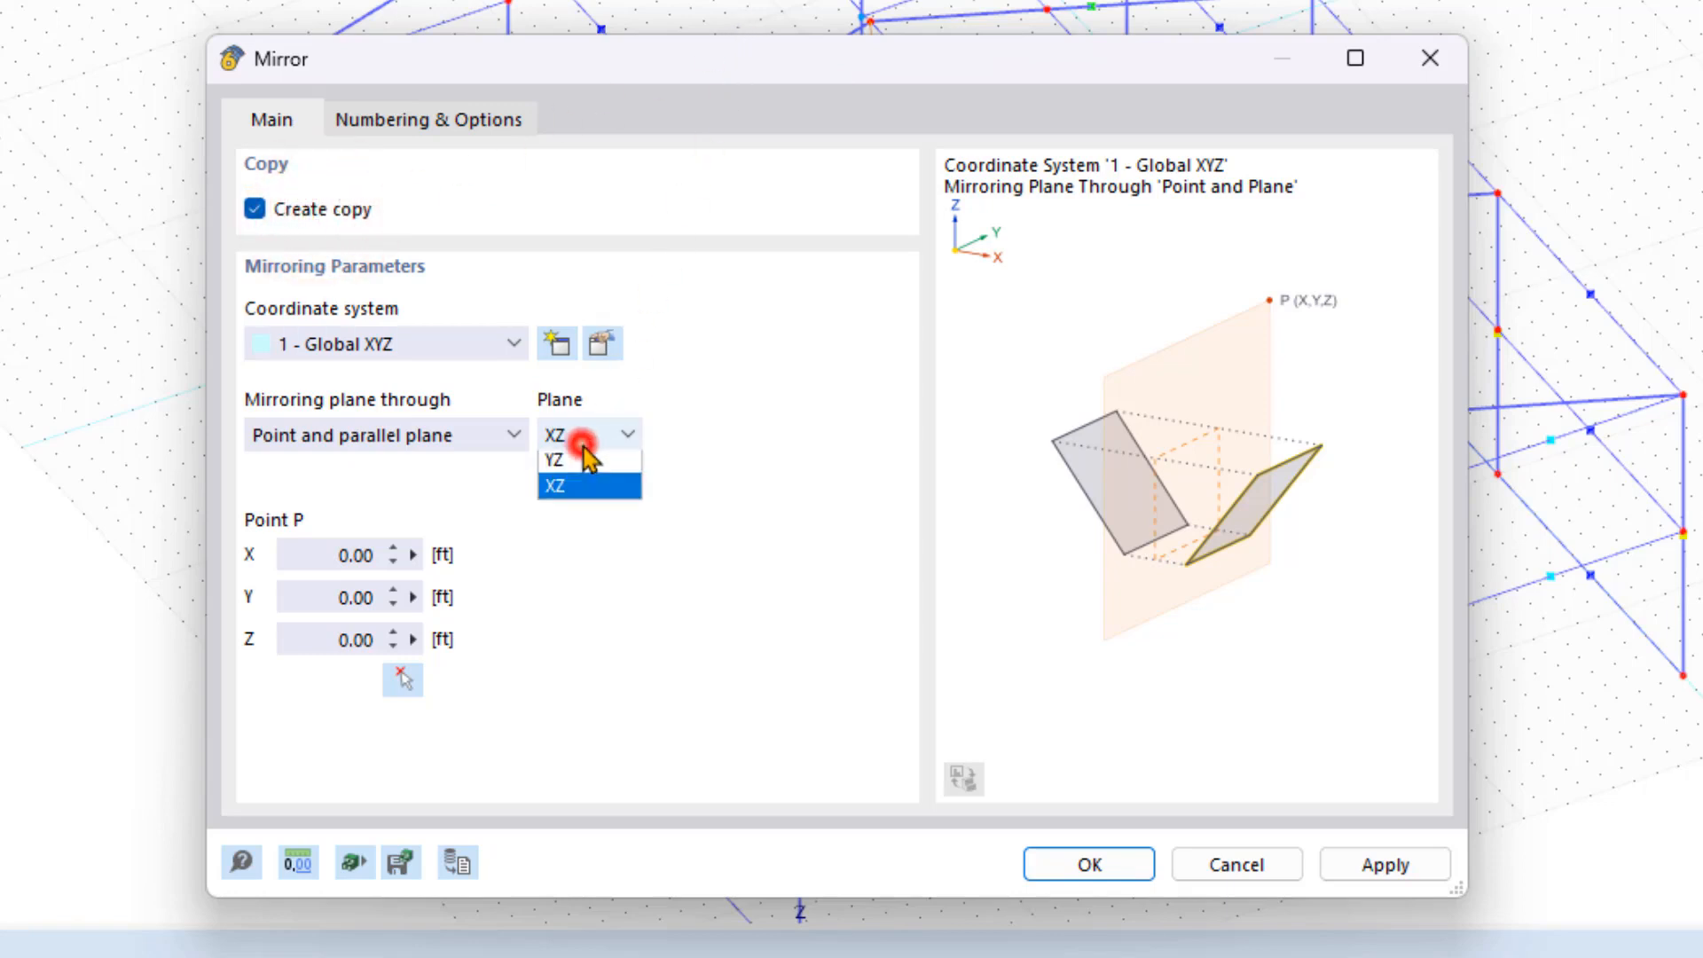
left_click(590, 487)
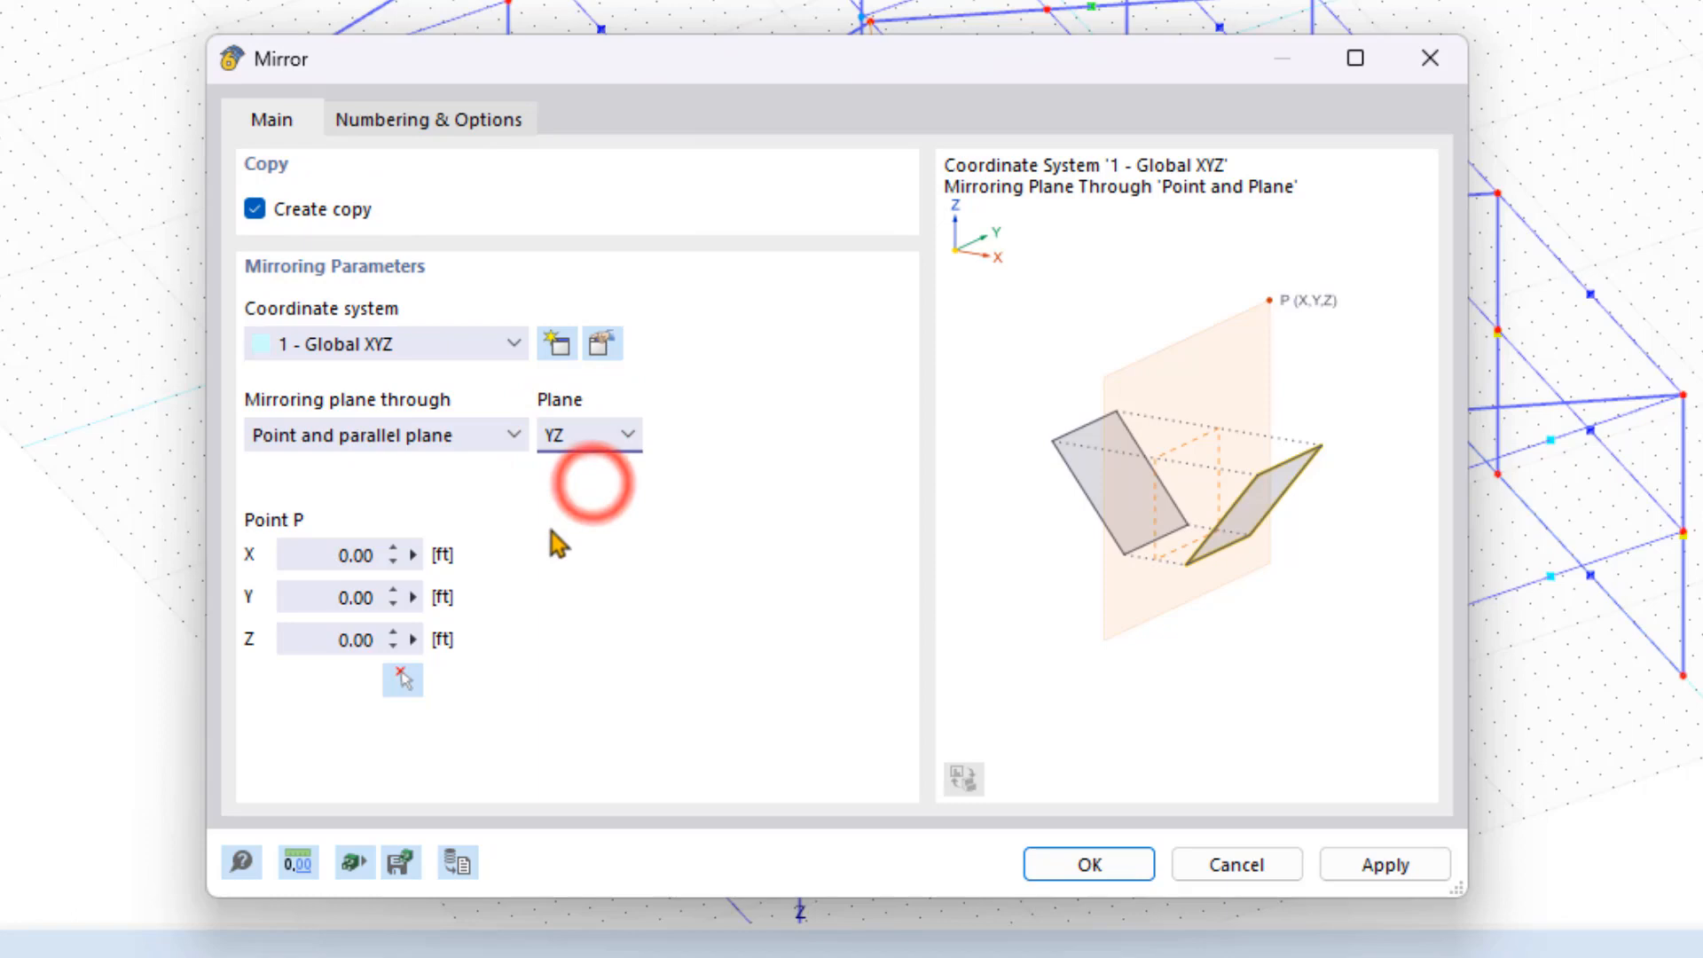
left_click(401, 679)
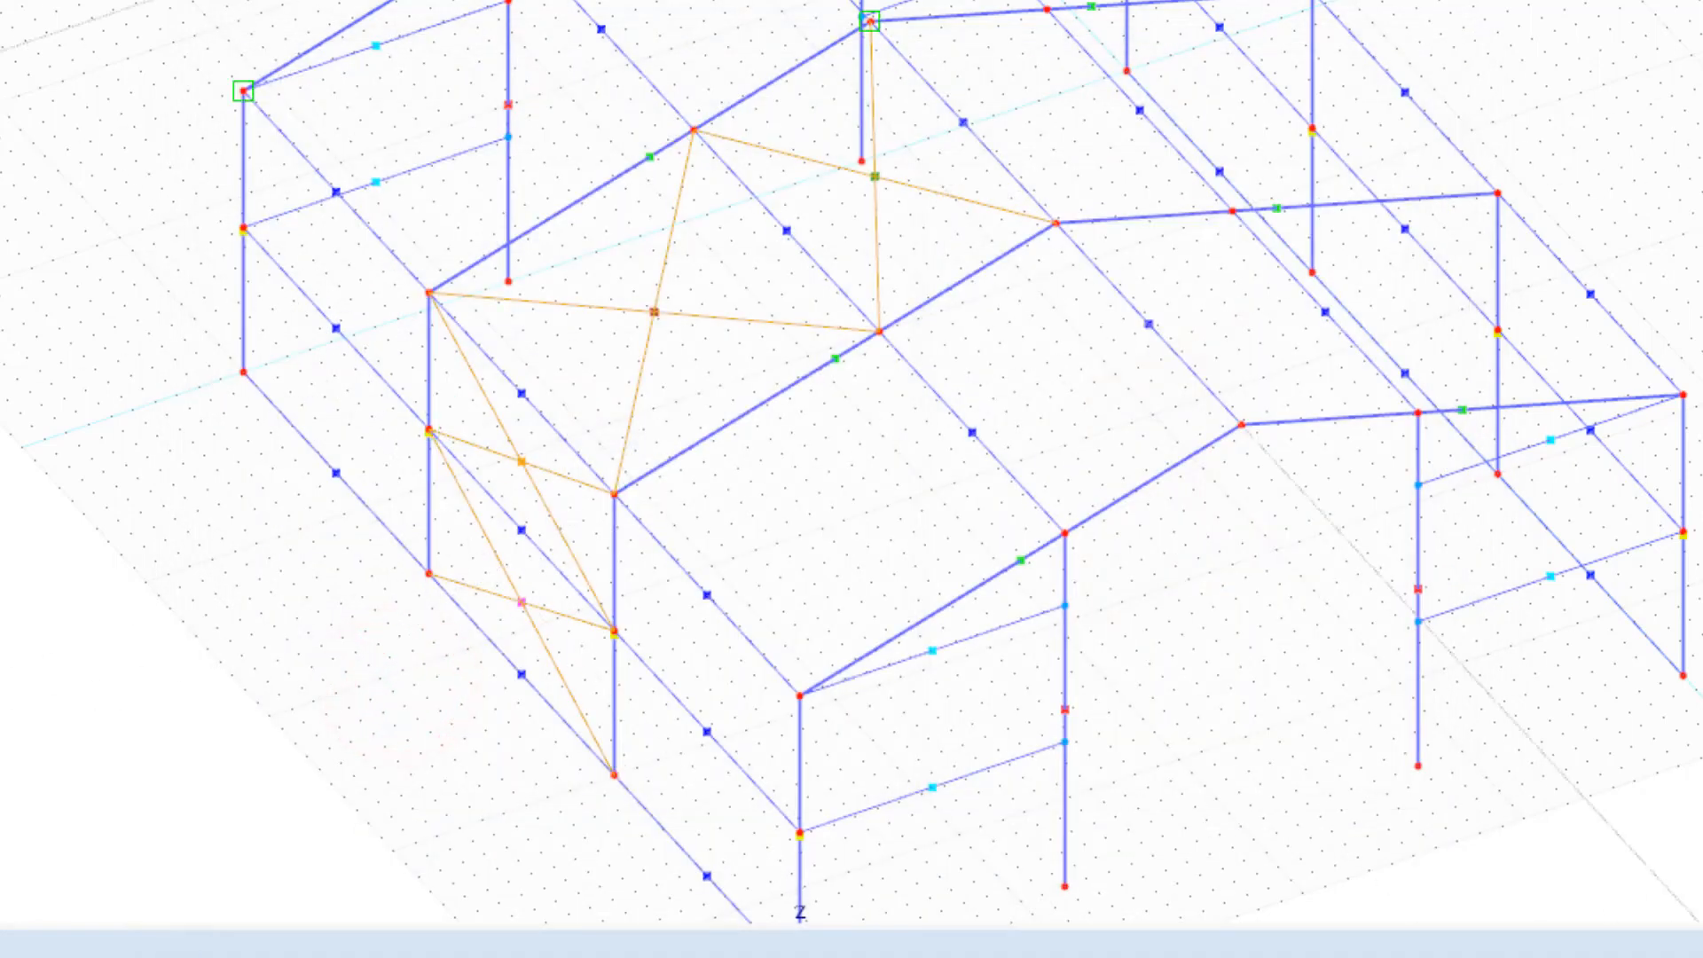
left_click(870, 19)
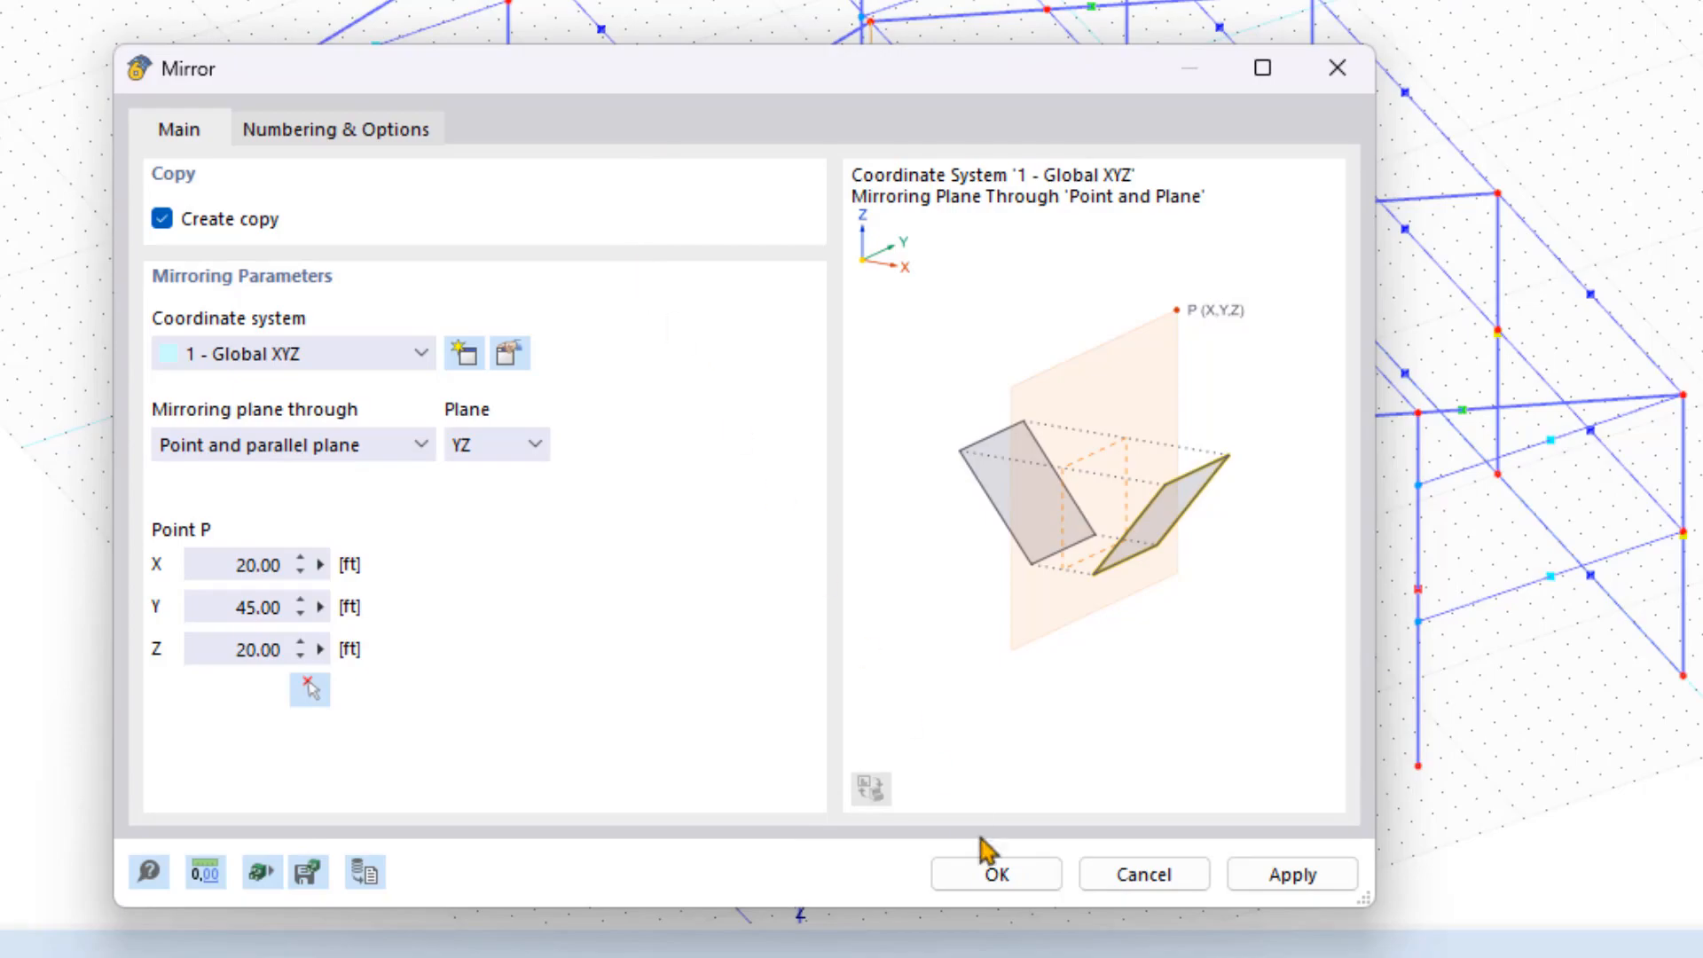
left_click(997, 870)
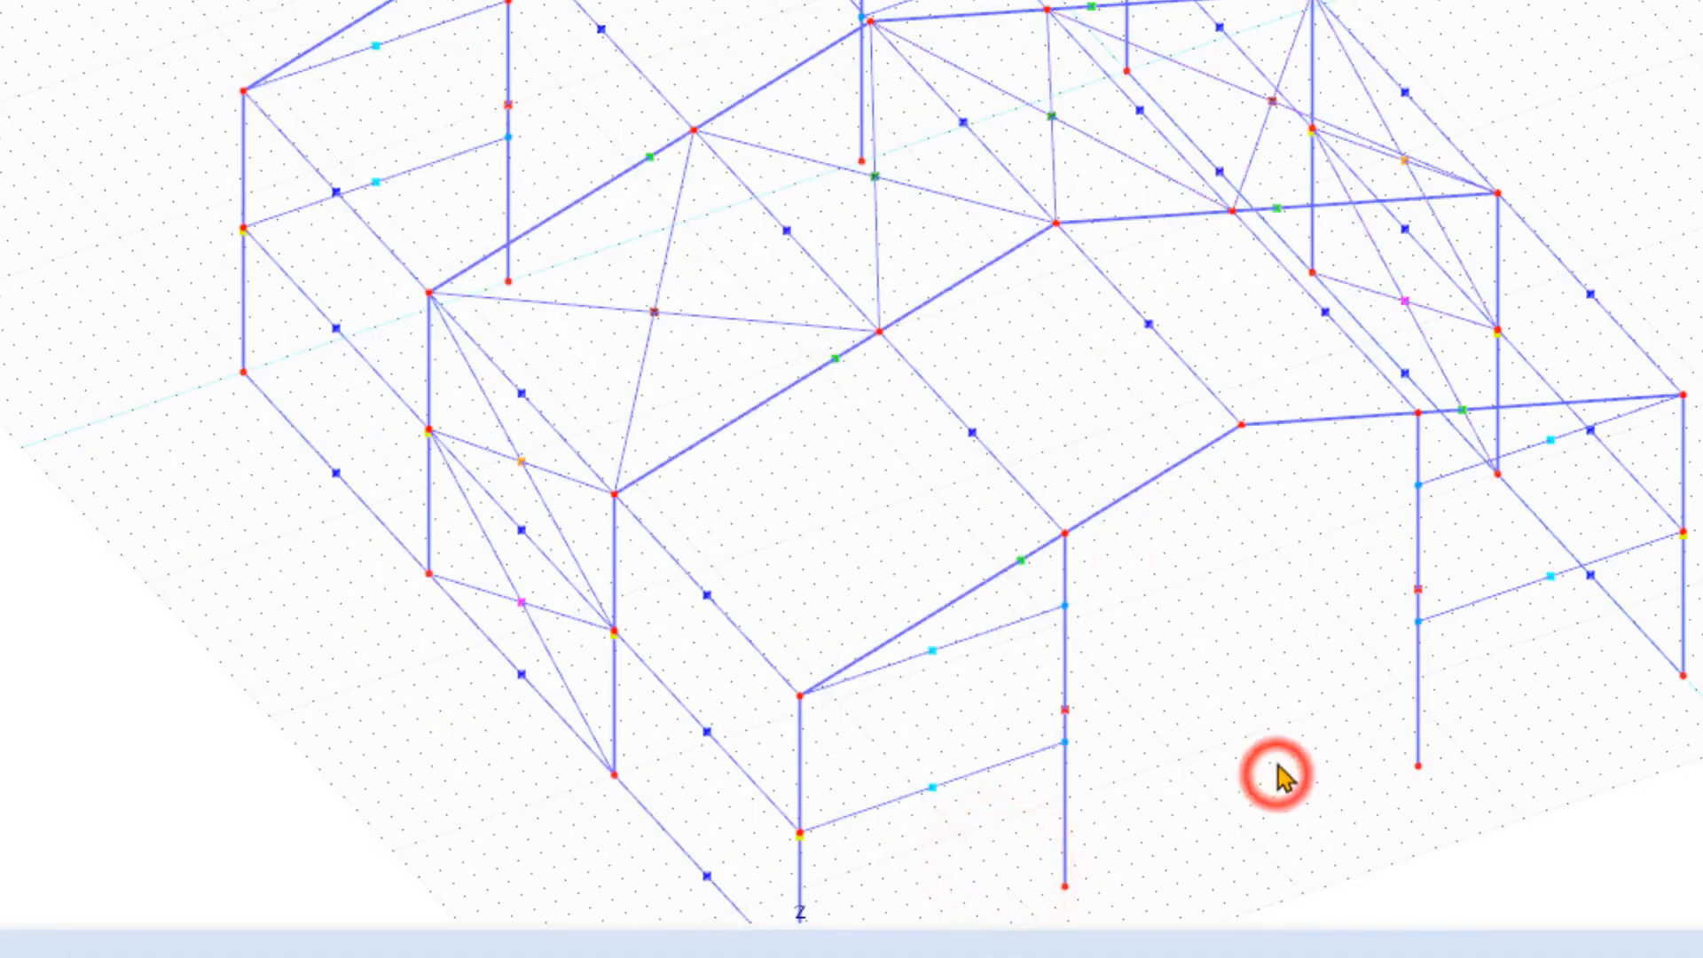
right_click(1277, 777)
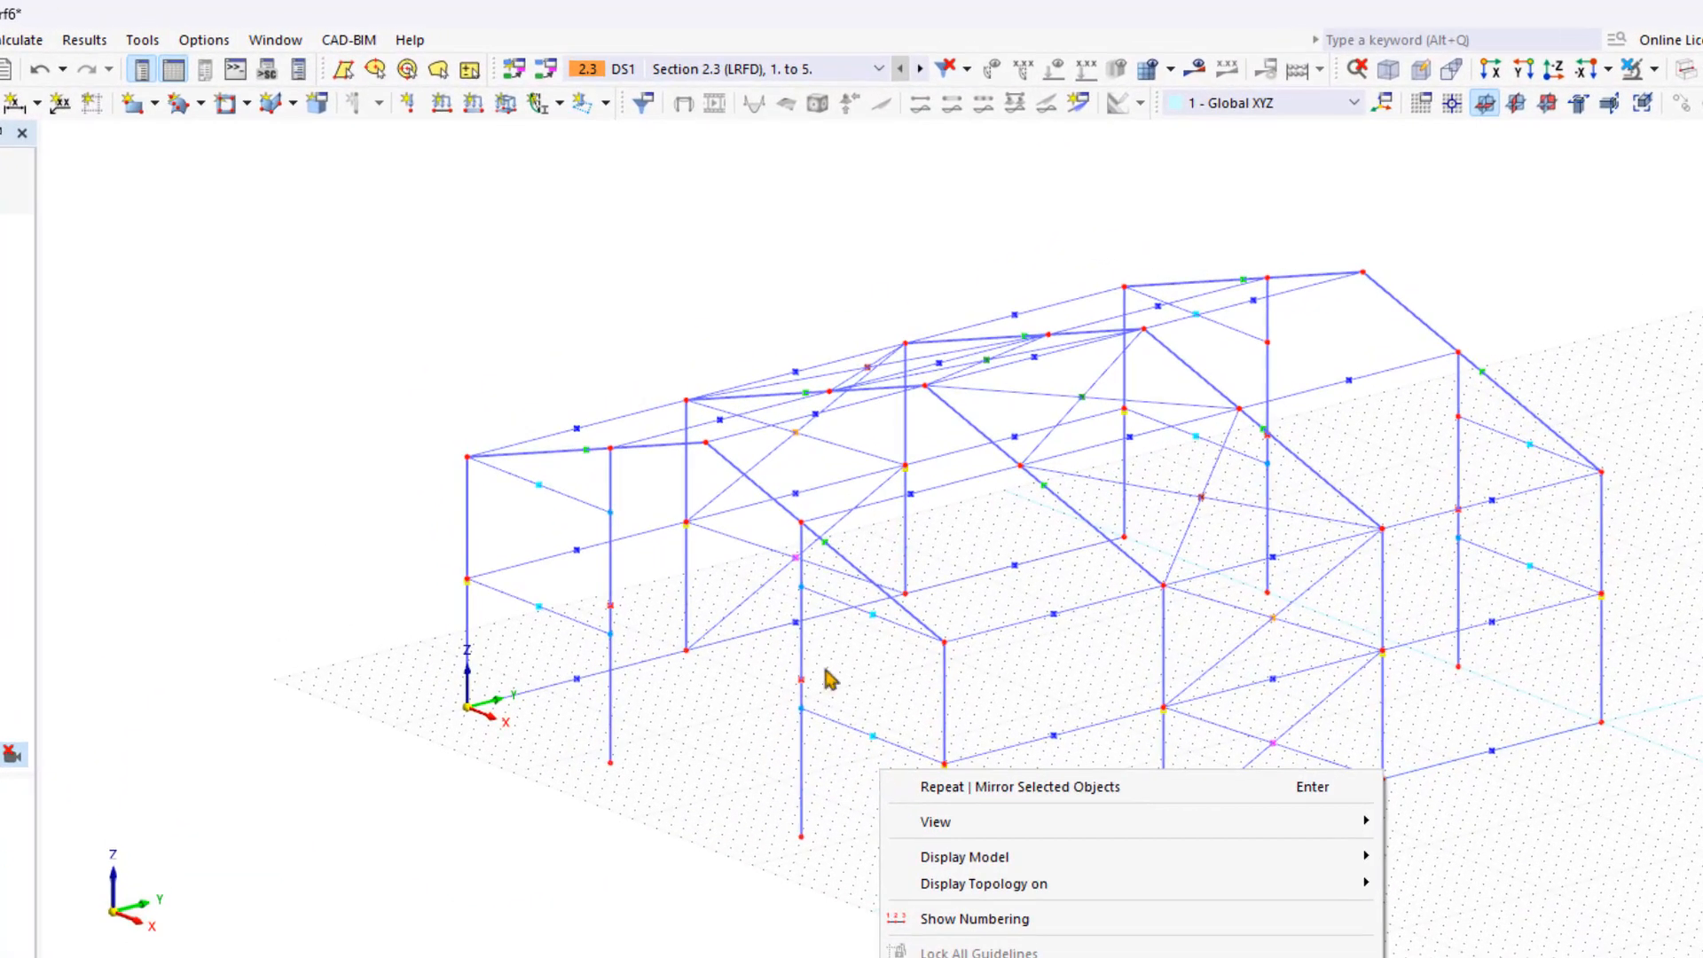
left_click(633, 316)
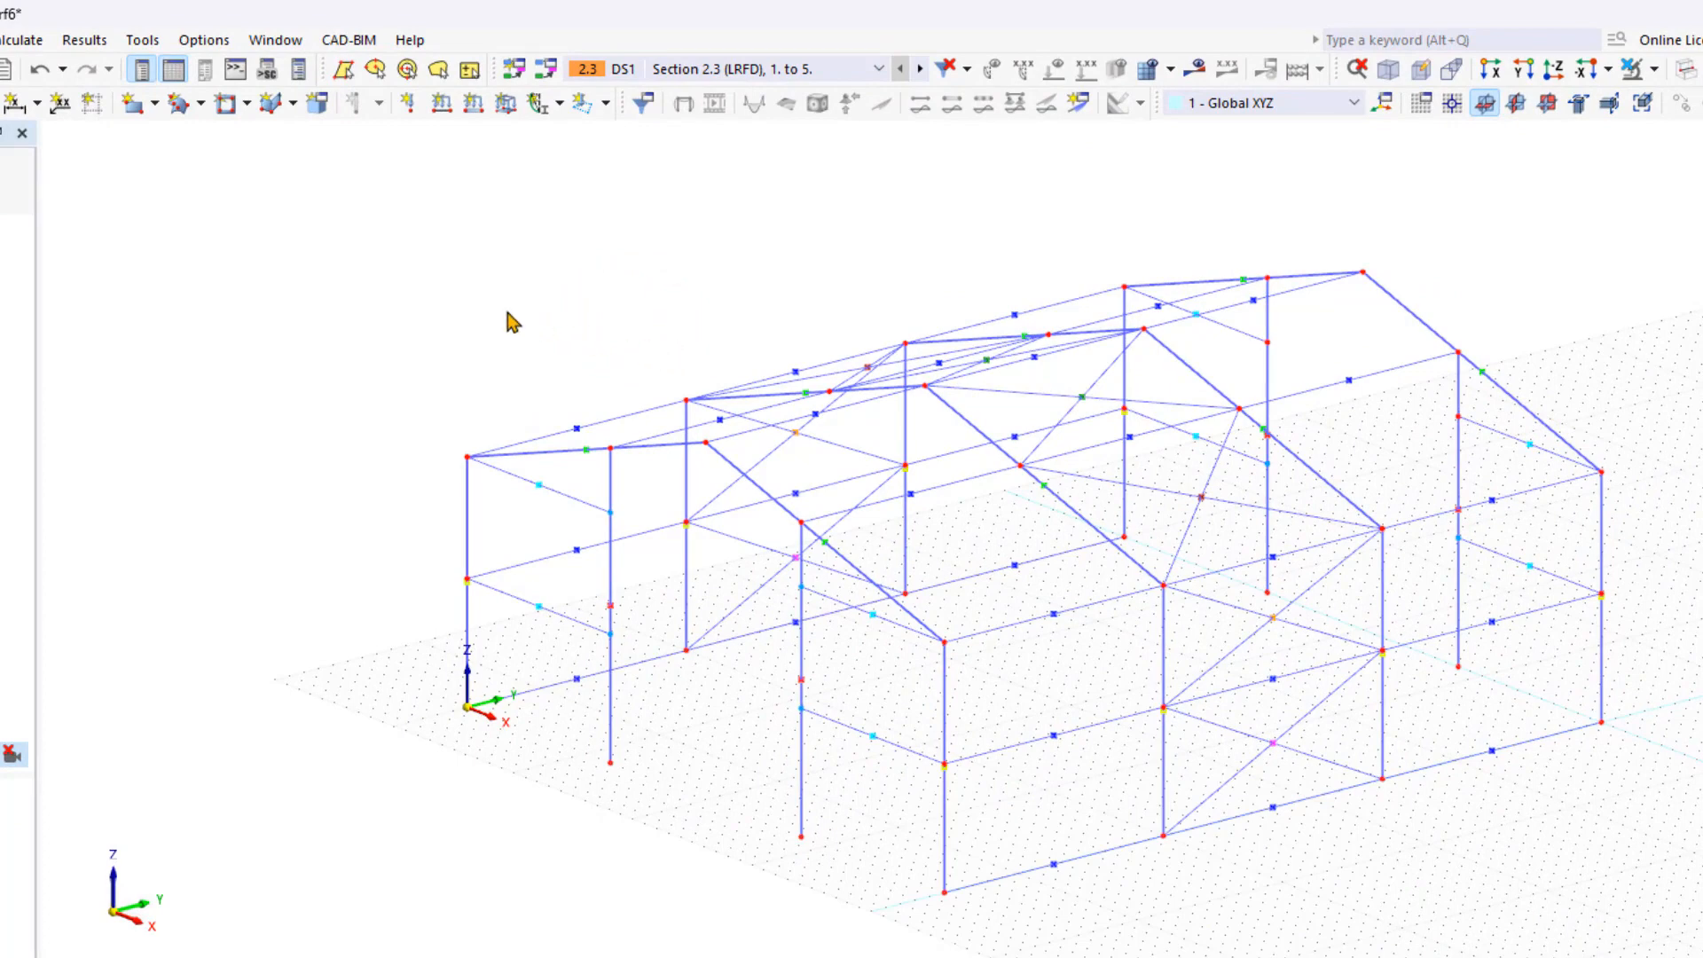
Step: Run the model check for identical nodes with a 0.0016 ft tolerance, review the groups and close the check
left_click(142, 40)
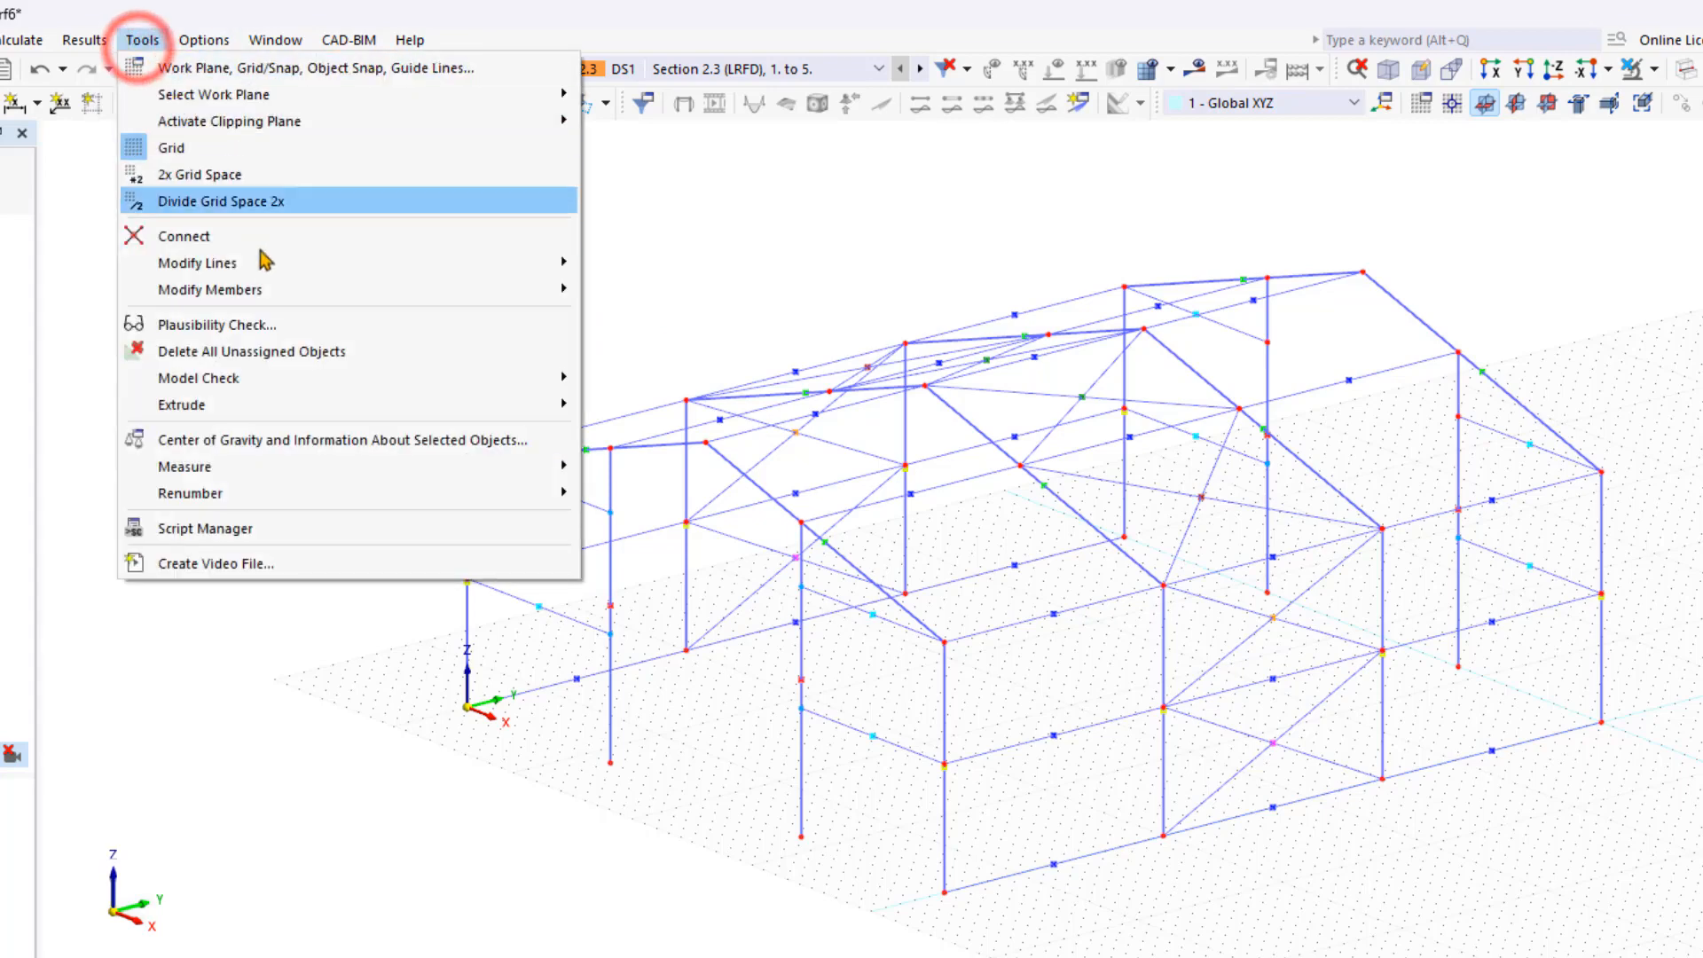
mouse_move(539, 376)
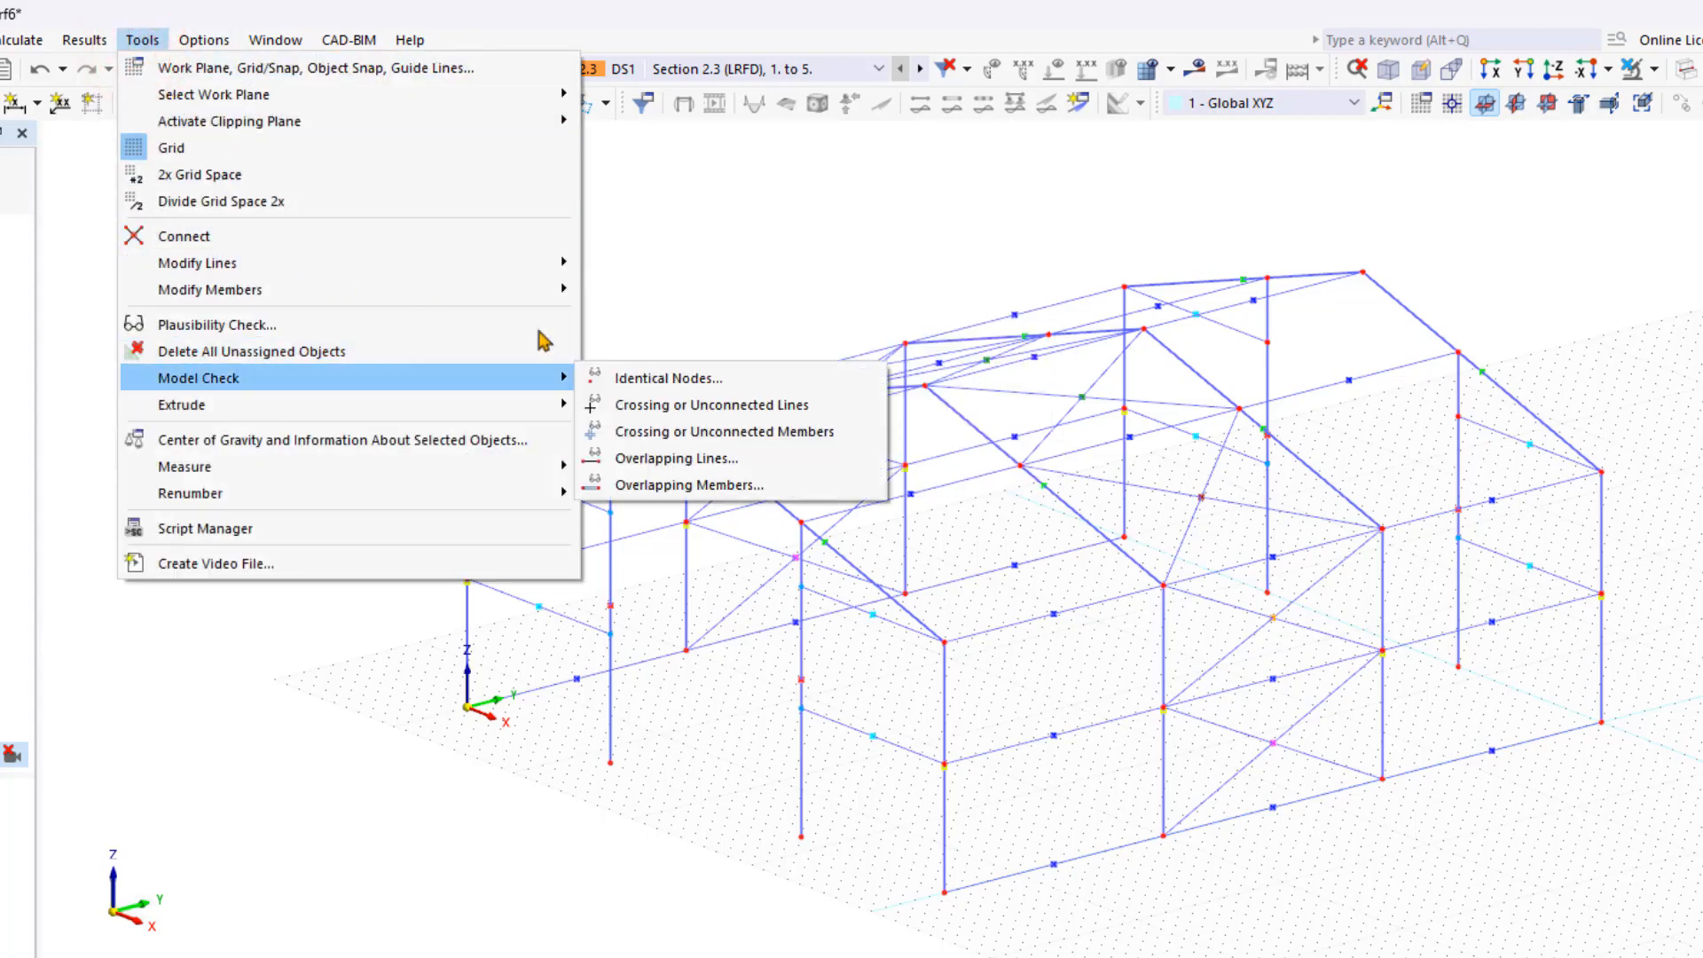
left_click(701, 381)
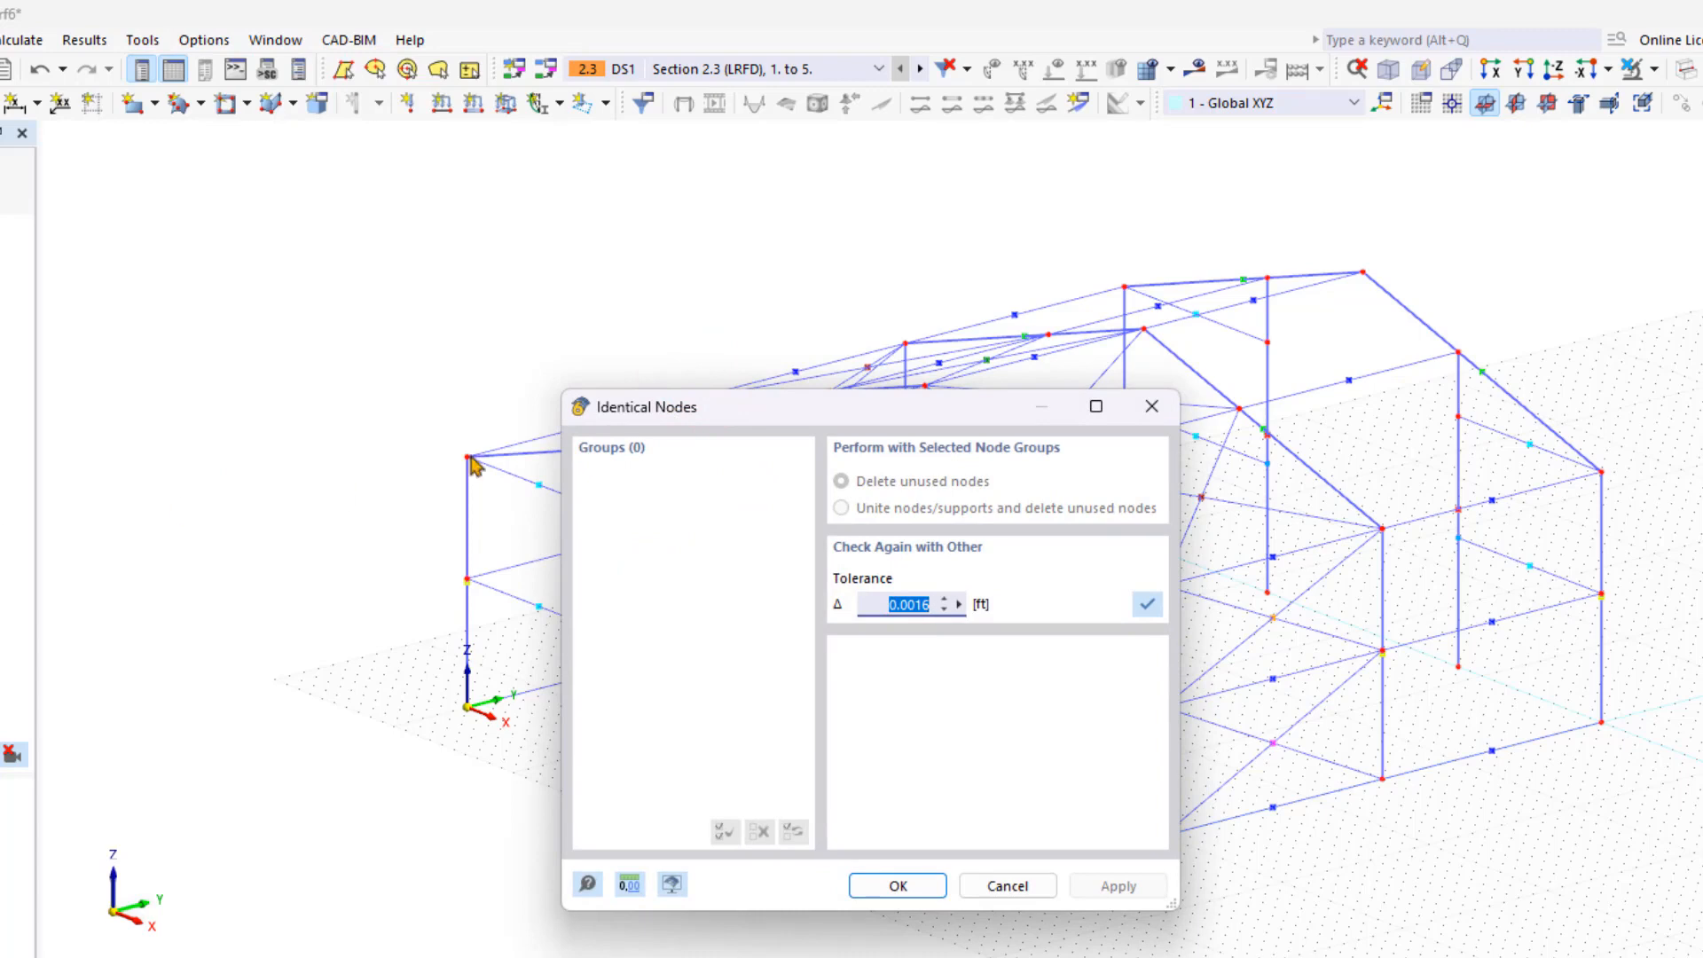
key("Escape")
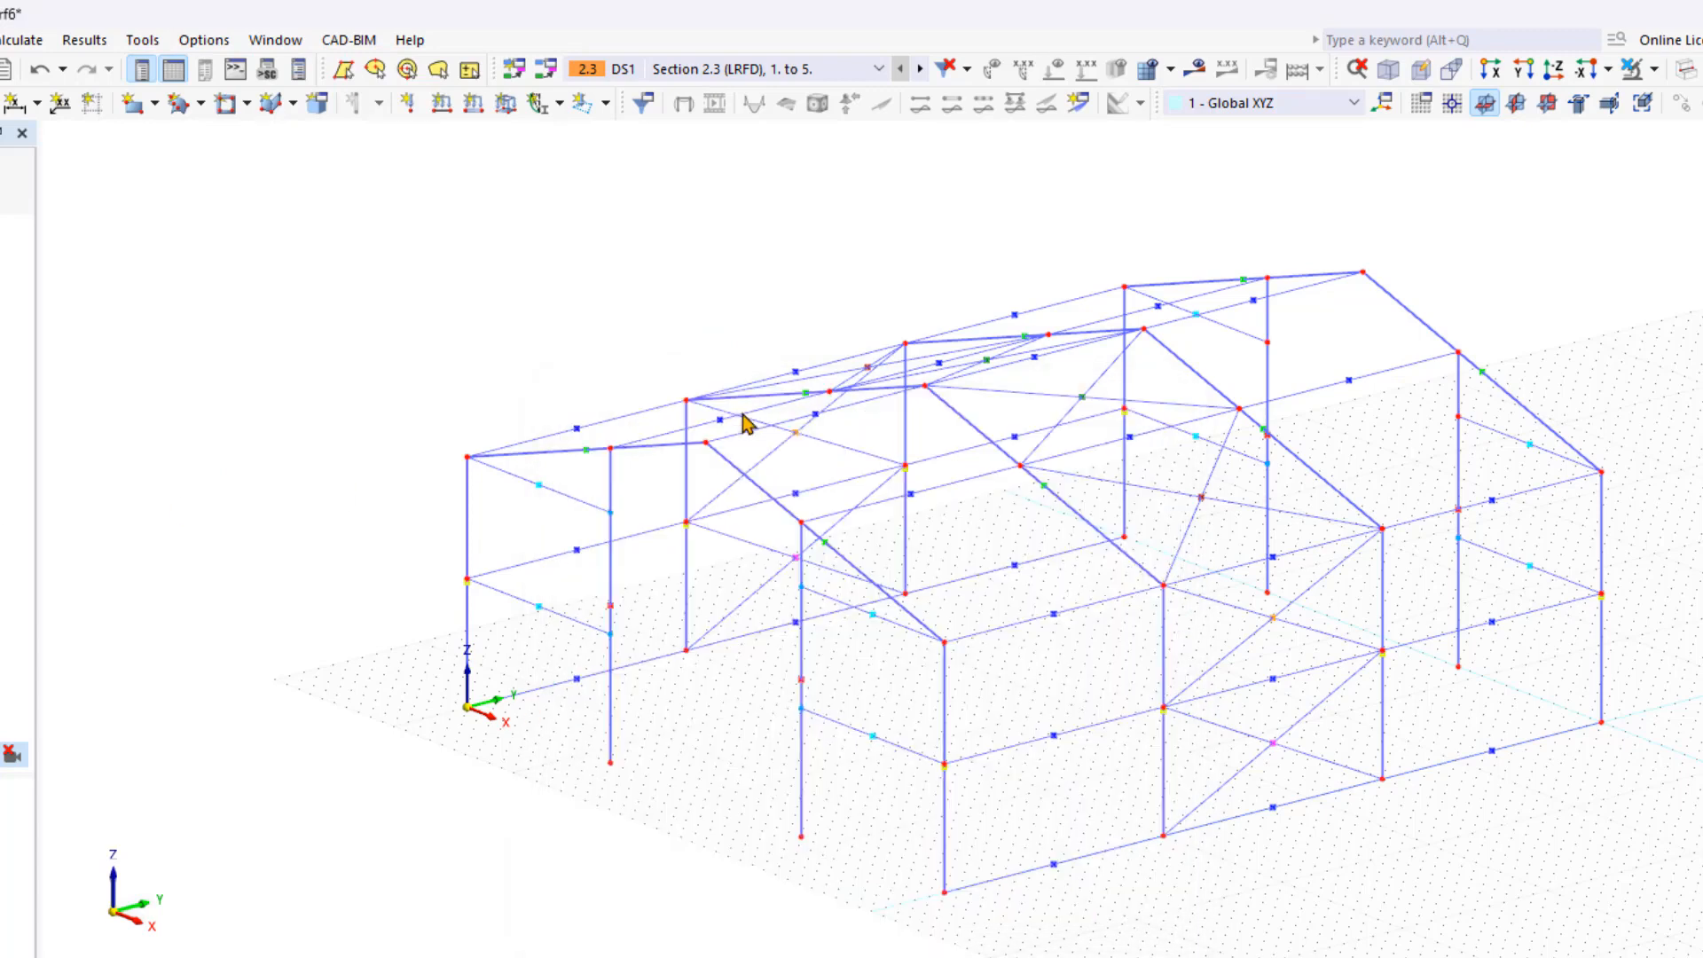